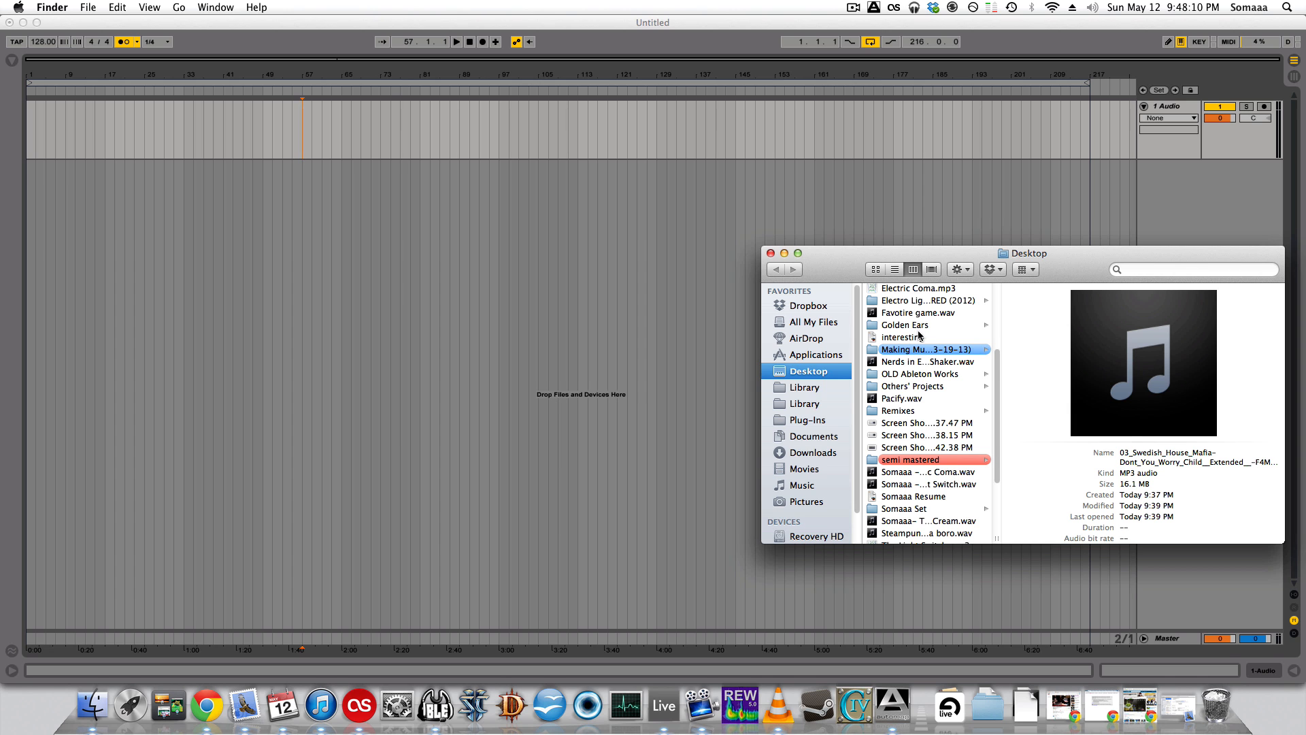
Add the Swedish House Mafia "Don't You Worry Child" MP3 from the Desktop to the start of track 1 Audio and enlarge the track
scroll(918, 335, up, 5)
drag(903, 298, 28, 115)
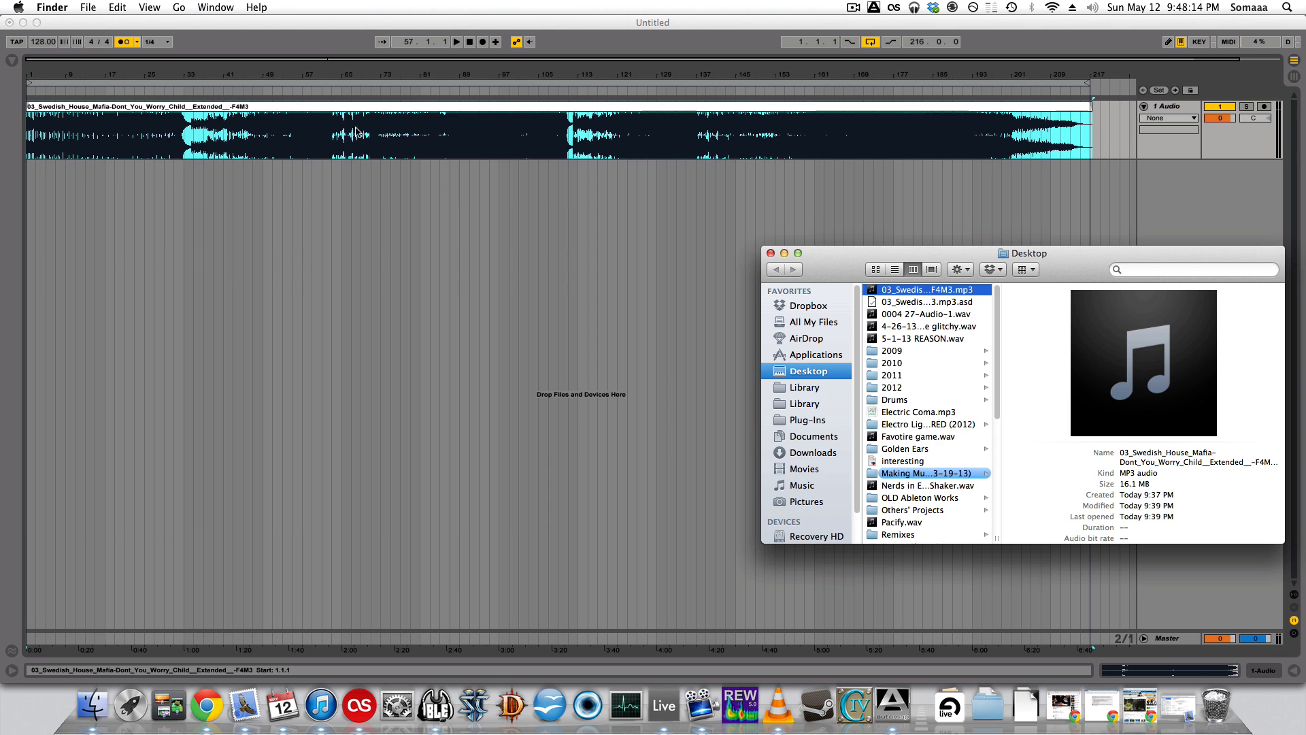
click(748, 258)
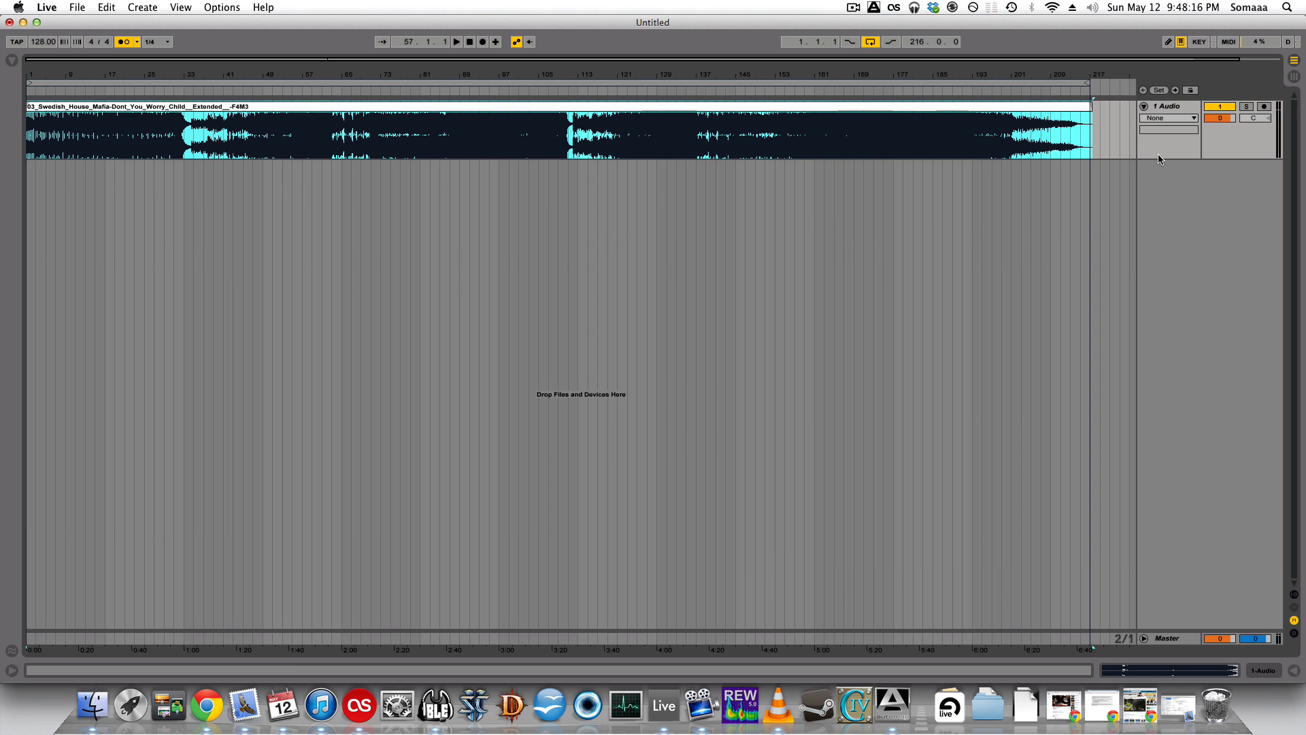
drag(1161, 158, 1161, 286)
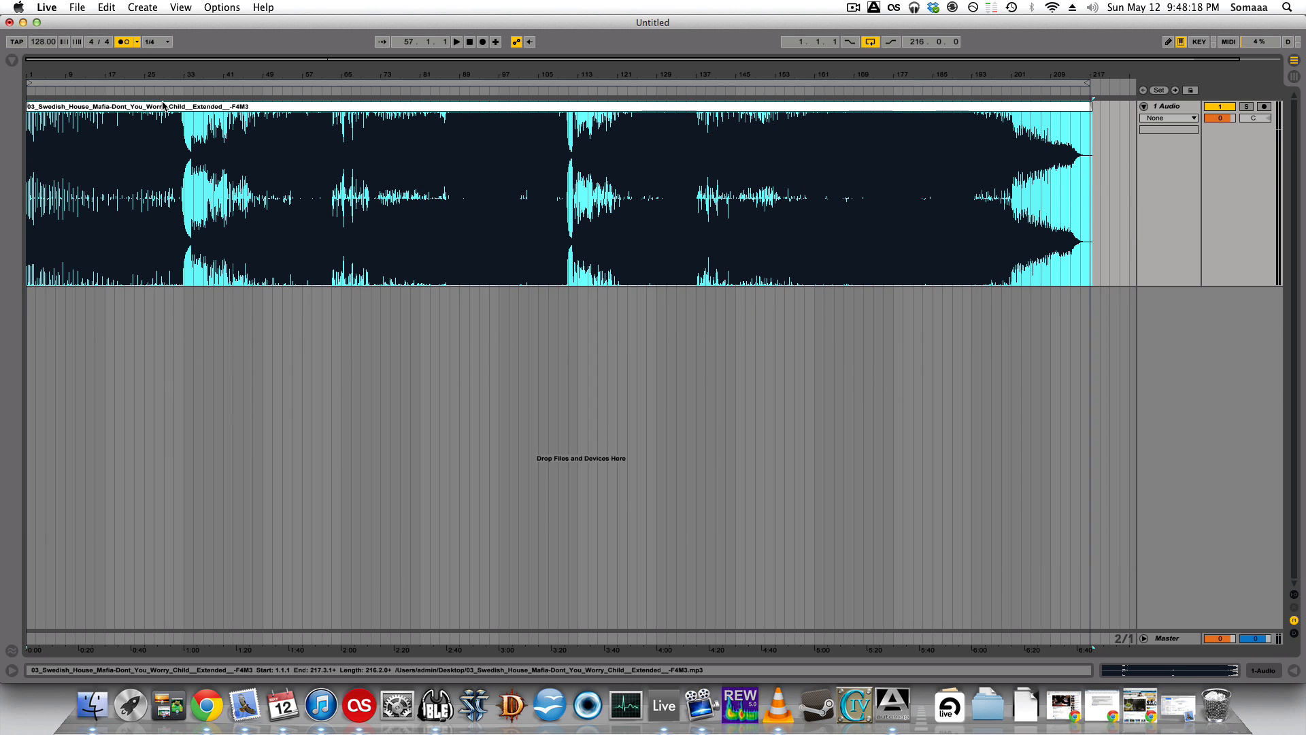
Play the song's opening and set the clip's start marker on the first kick transient
key(space)
key(space)
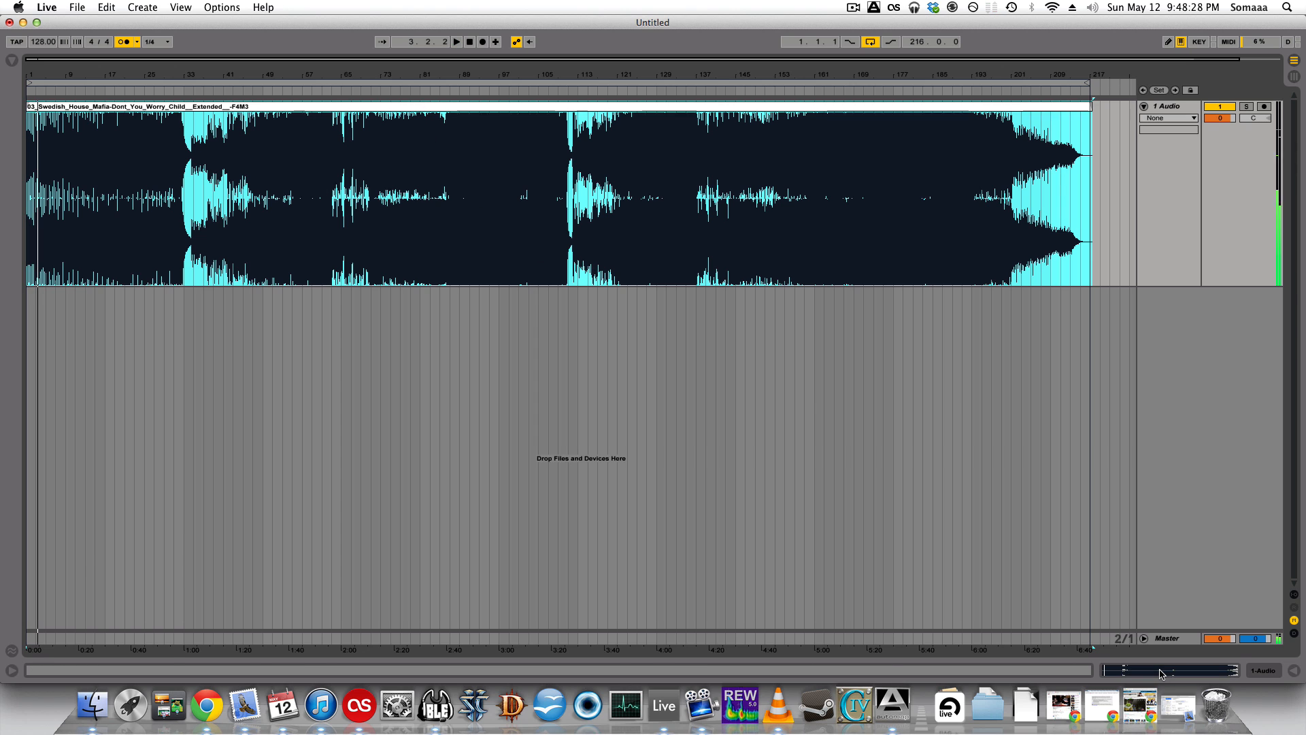
click(1163, 672)
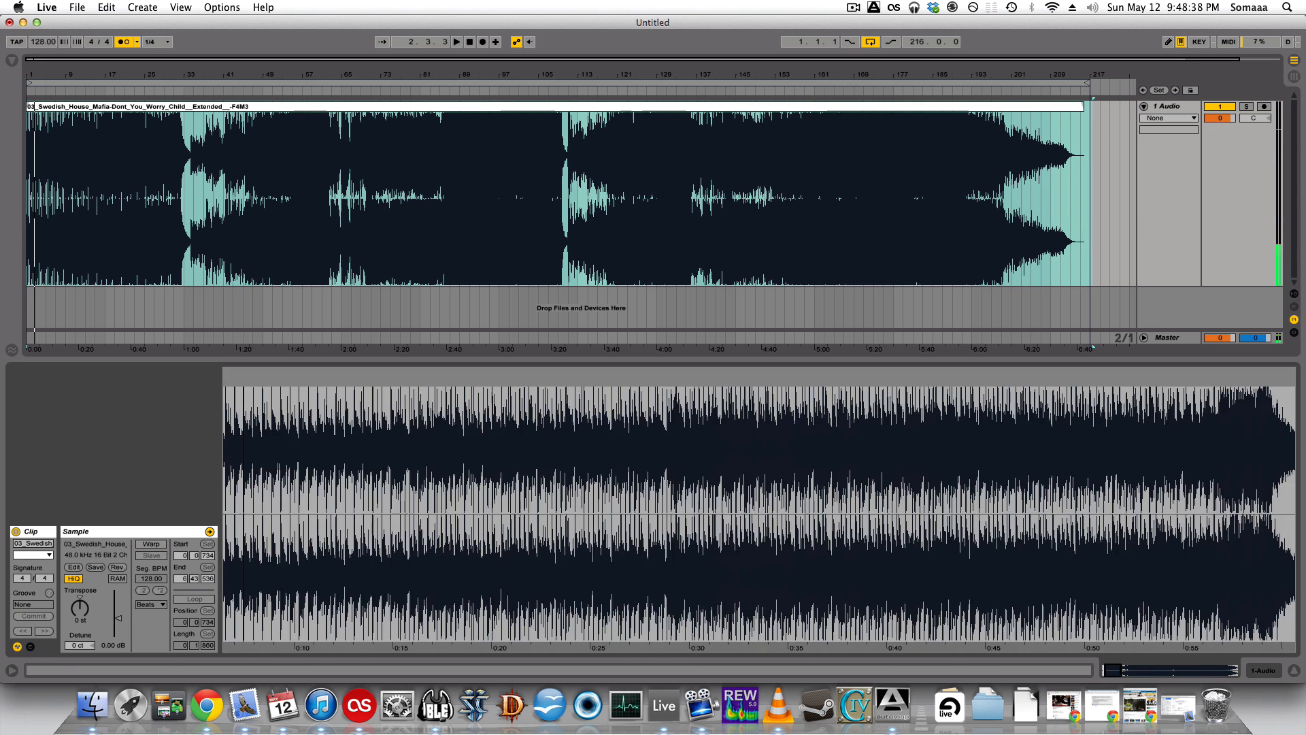
drag(228, 373, 590, 375)
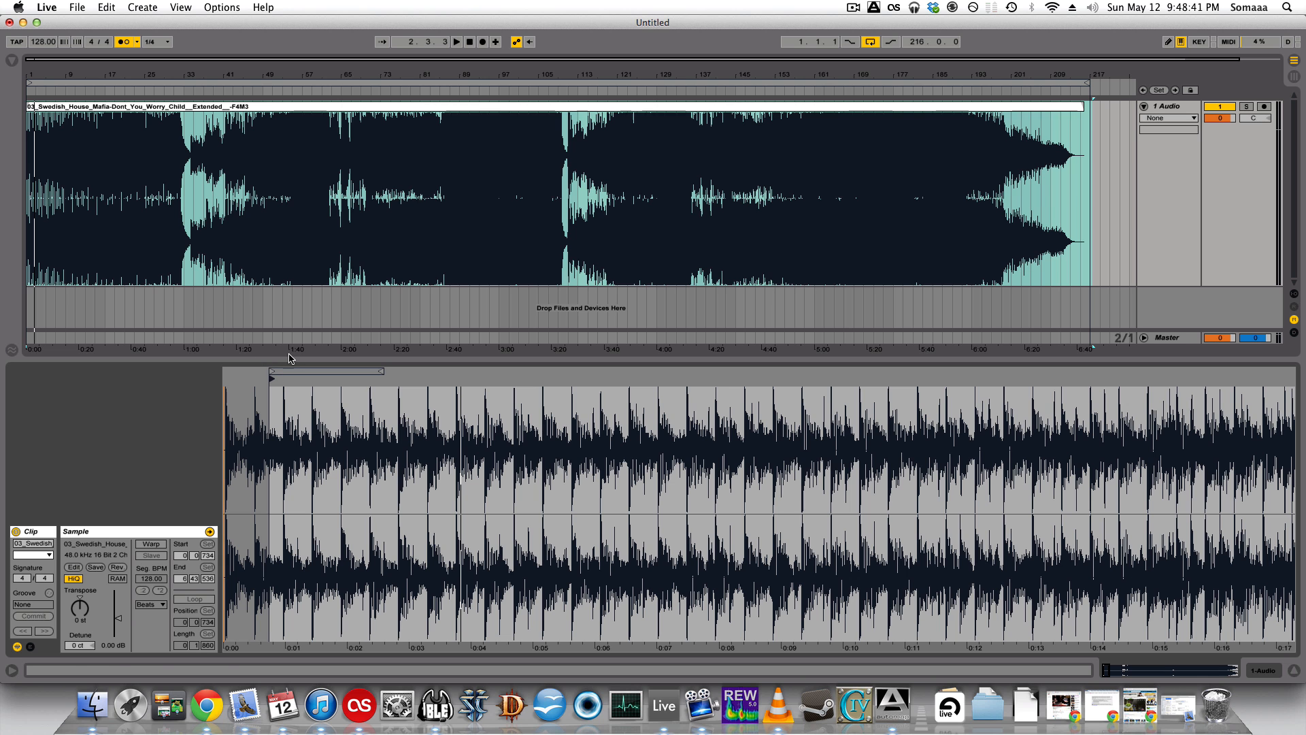
mouse_move(245, 379)
mouse_down()
mouse_move(230, 379)
mouse_move(242, 489)
mouse_up()
click(229, 376)
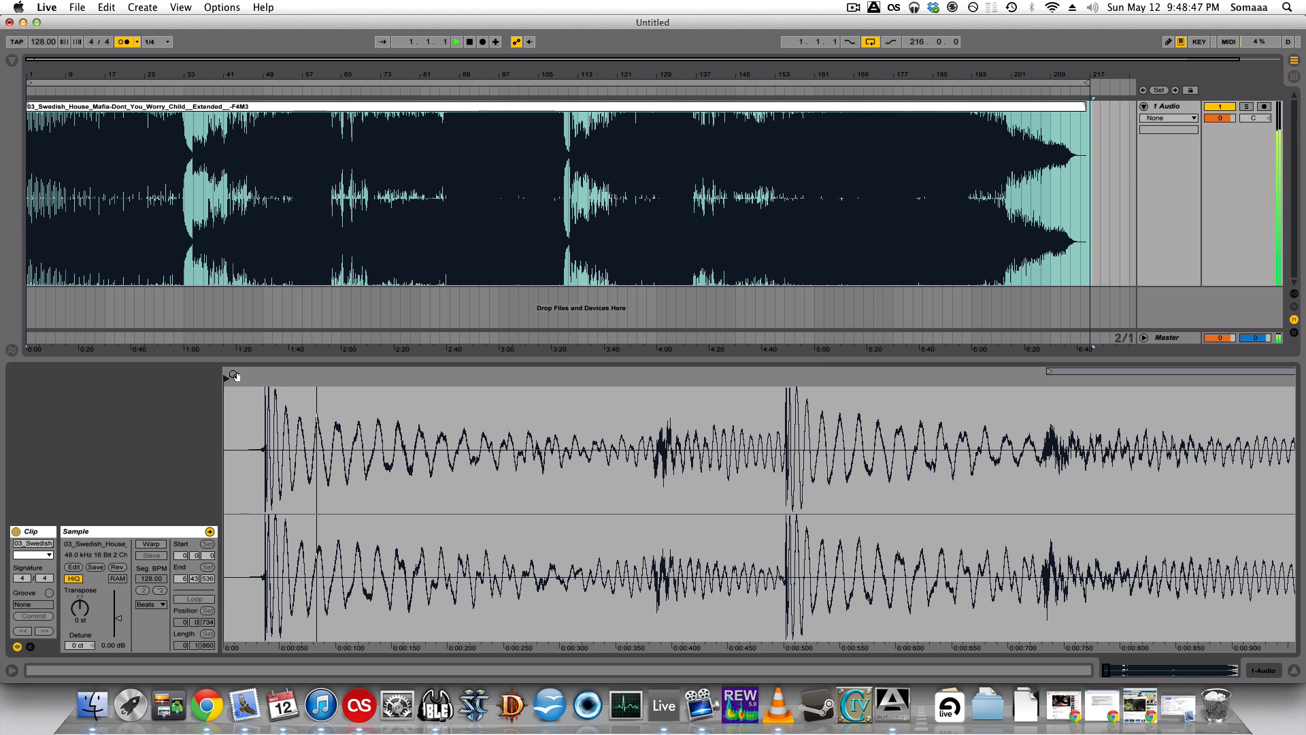
click(266, 377)
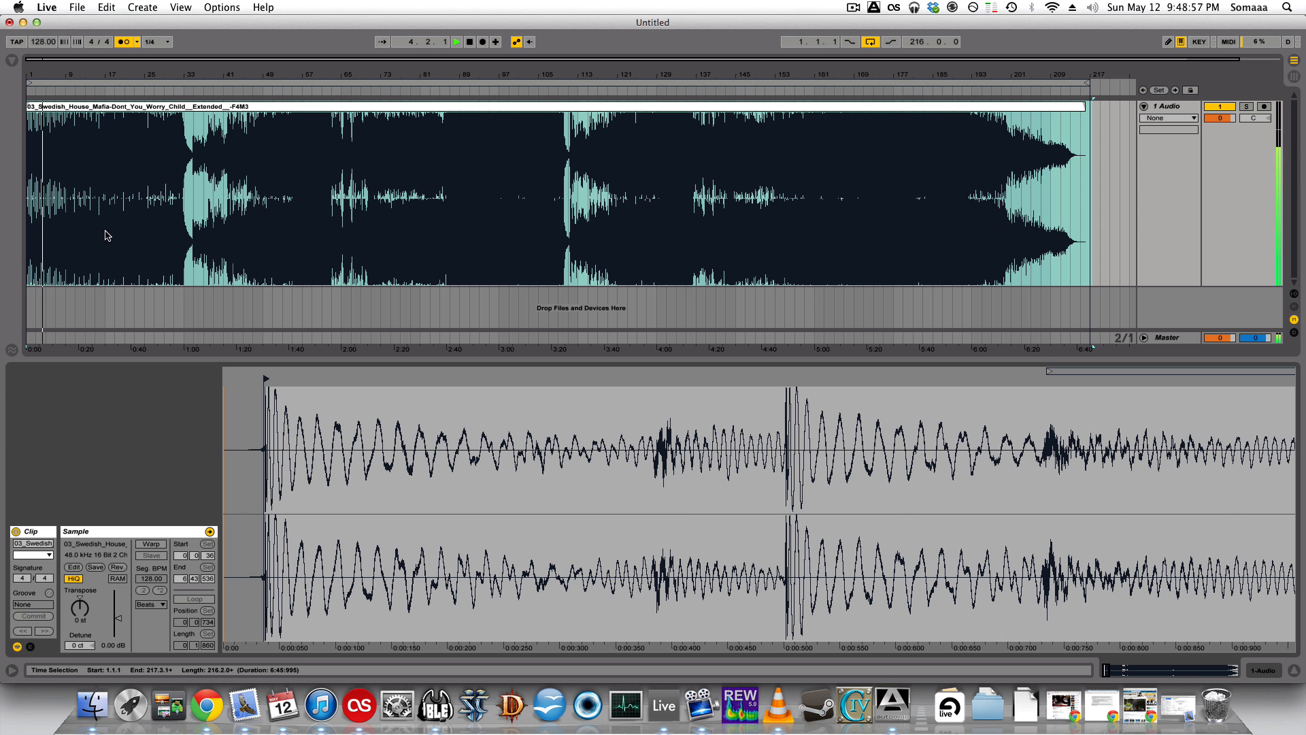
Stop playback, turn on Warp for the song clip and set its segment tempo to 129 BPM
key(space)
click(151, 544)
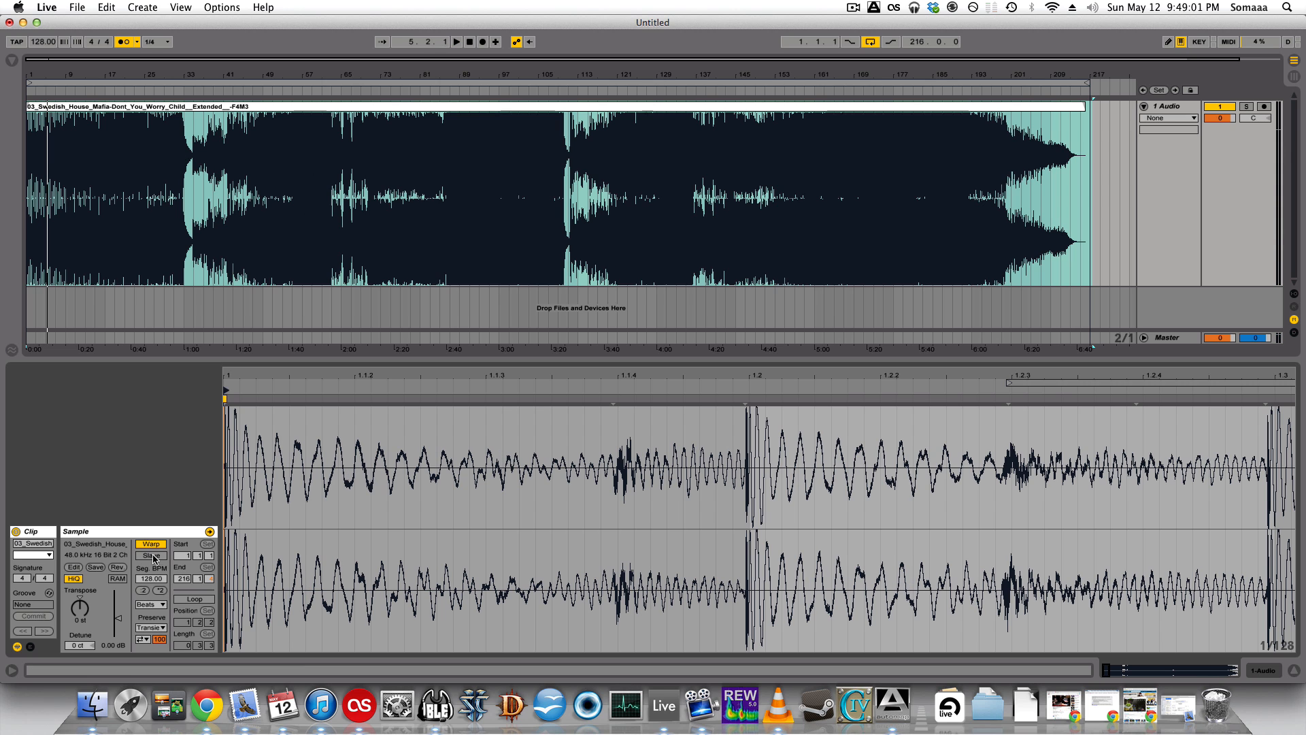
click(153, 577)
text(129)
key(Return)
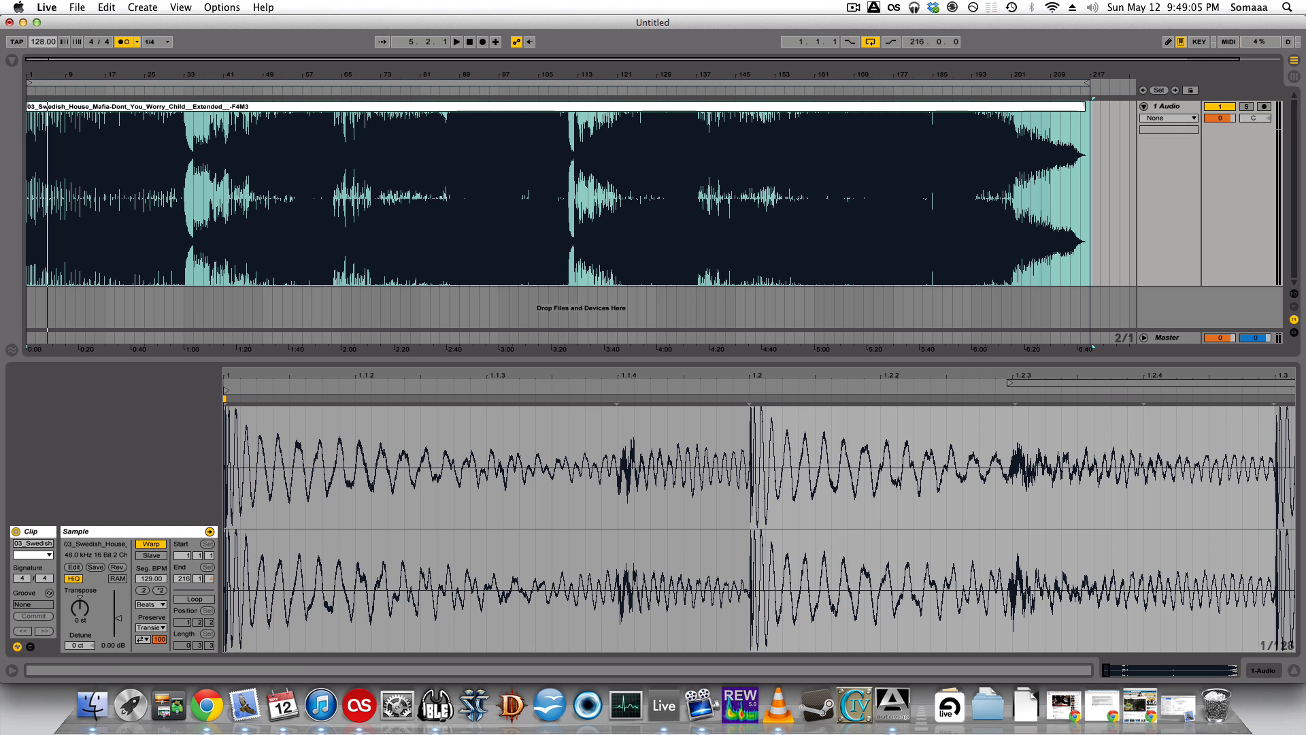
Set the project tempo to 129 BPM and turn Warp off for the song clip
click(46, 45)
text(129)
key(Return)
click(150, 545)
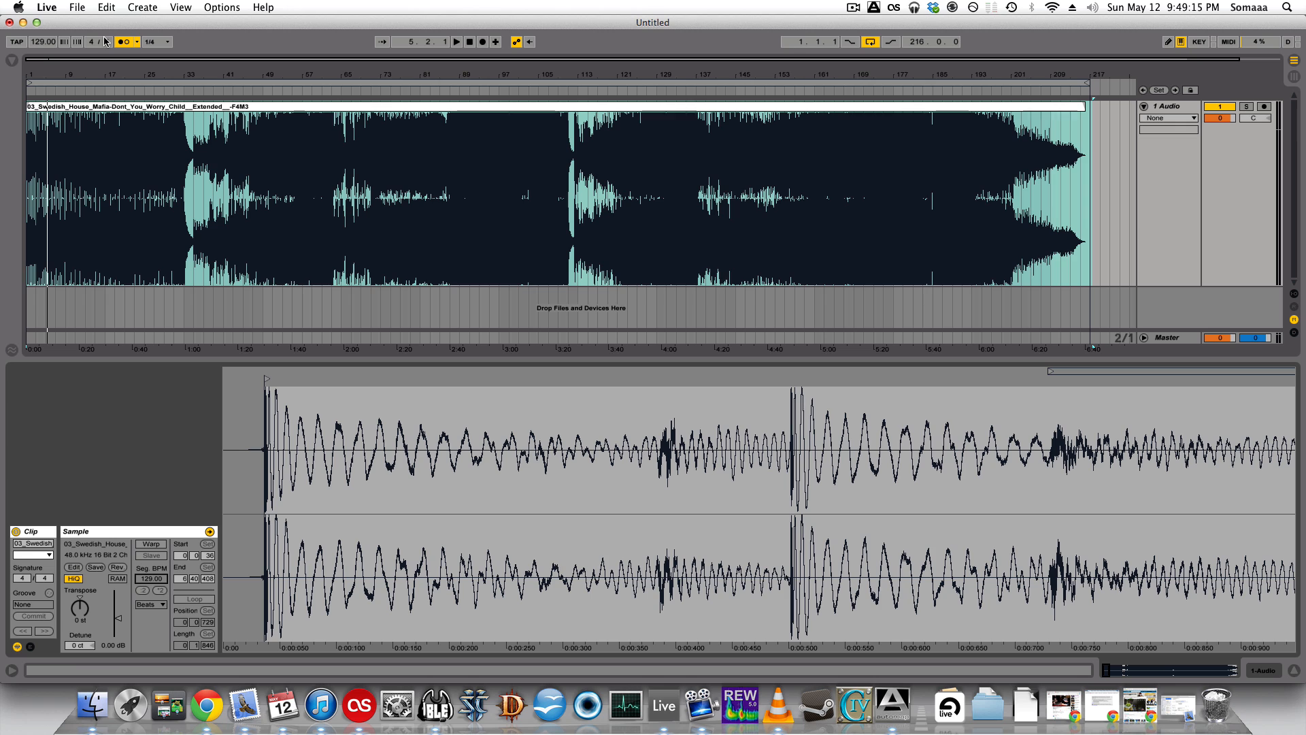
Play the song from the beginning to check its beats against the bar grid
key(space)
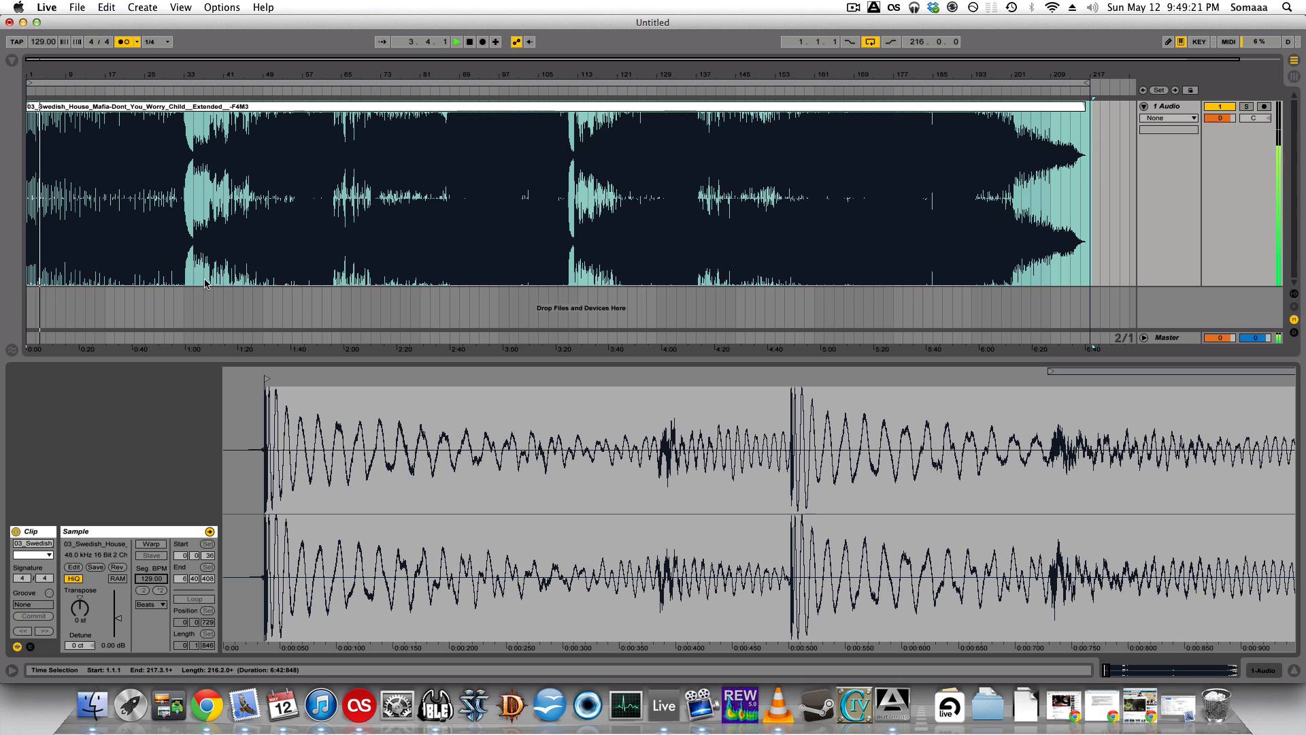
drag(353, 379, 353, 272)
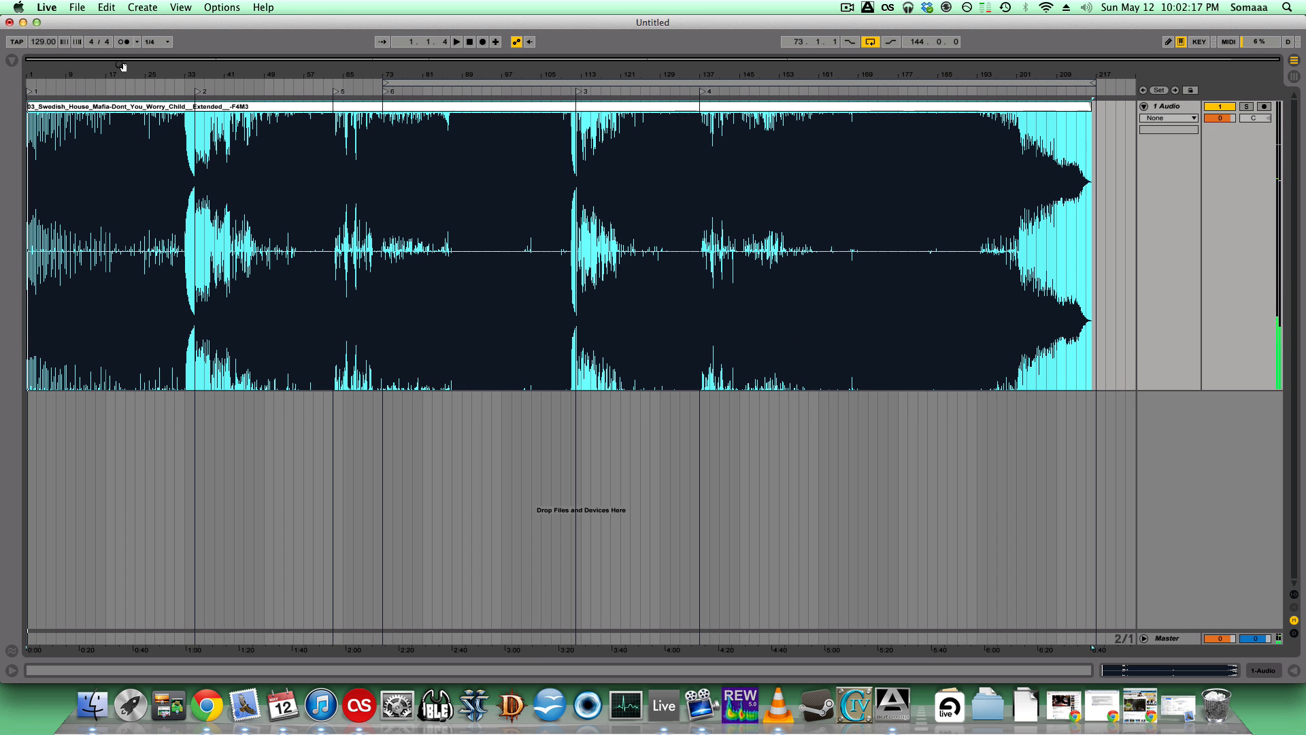
mouse_move(94, 61)
mouse_down()
mouse_move(102, 119)
mouse_move(94, 61)
mouse_up()
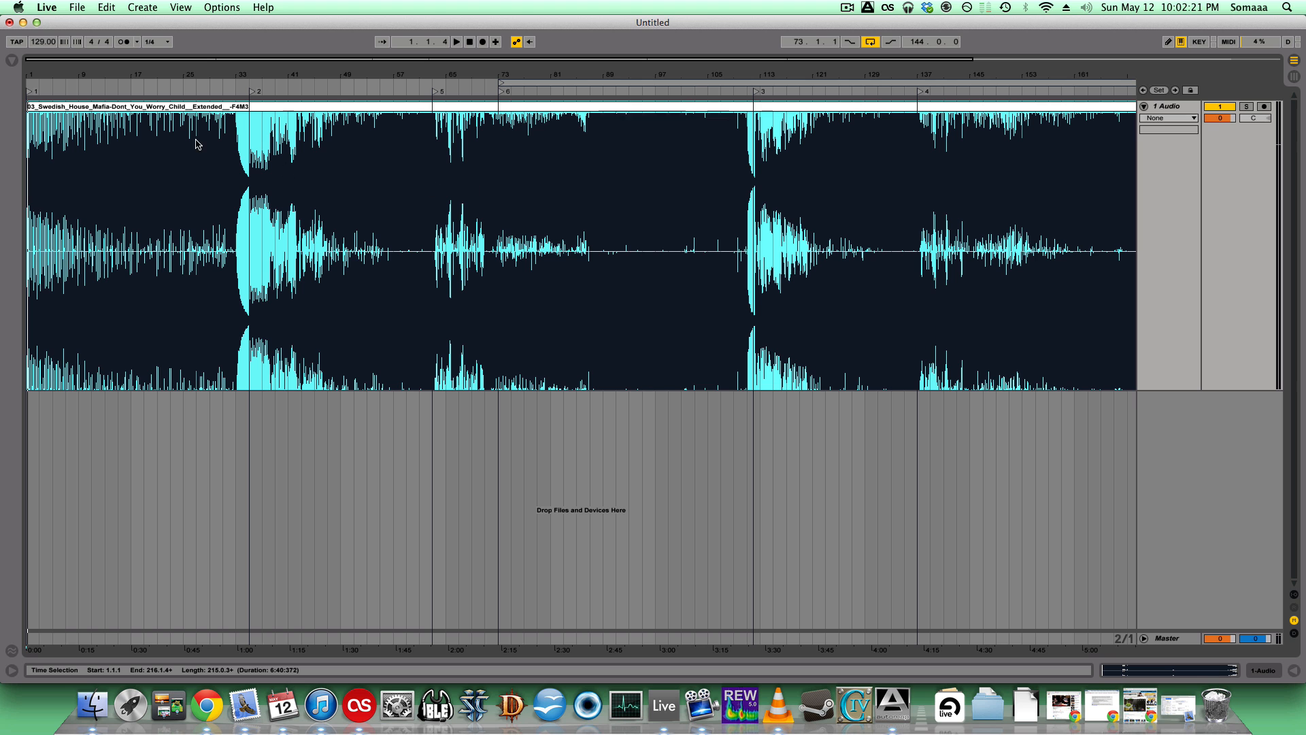
key(space)
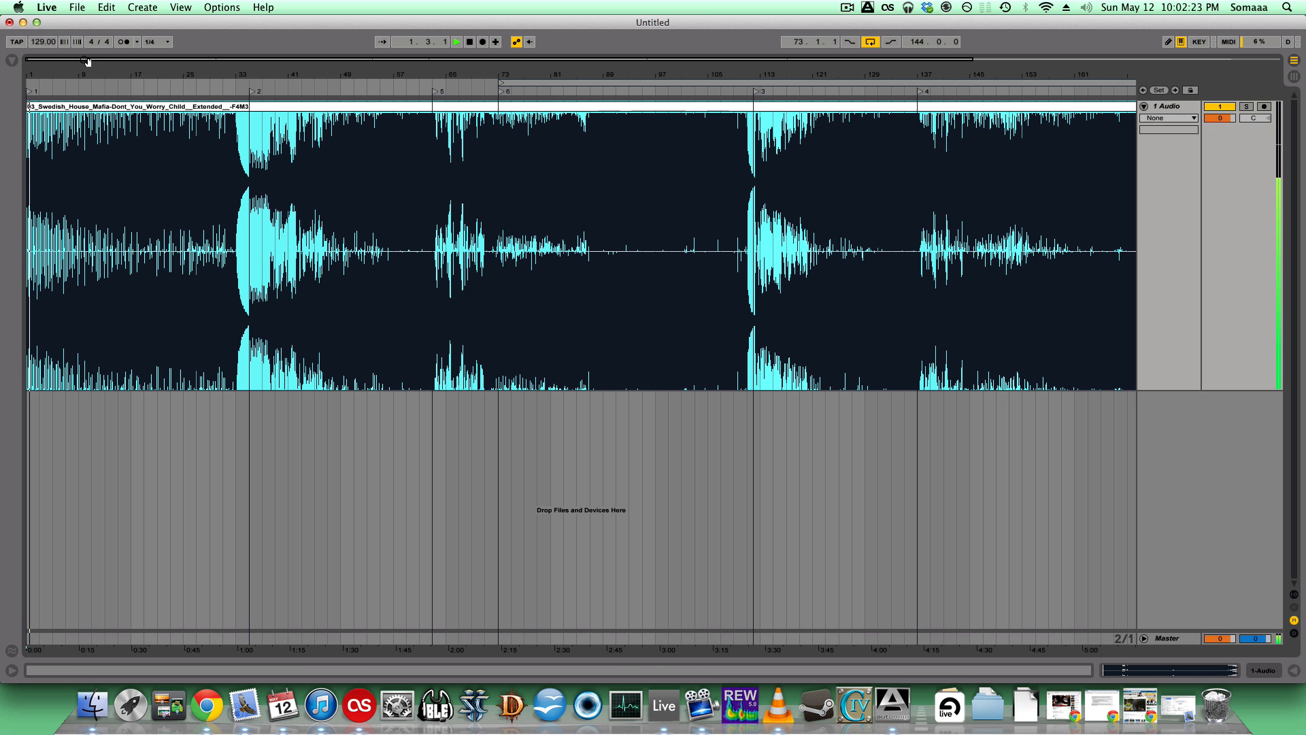
Place the song's first eight bars in the first Session slot of 1 Audio and open that clip's details
drag(87, 61, 76, 96)
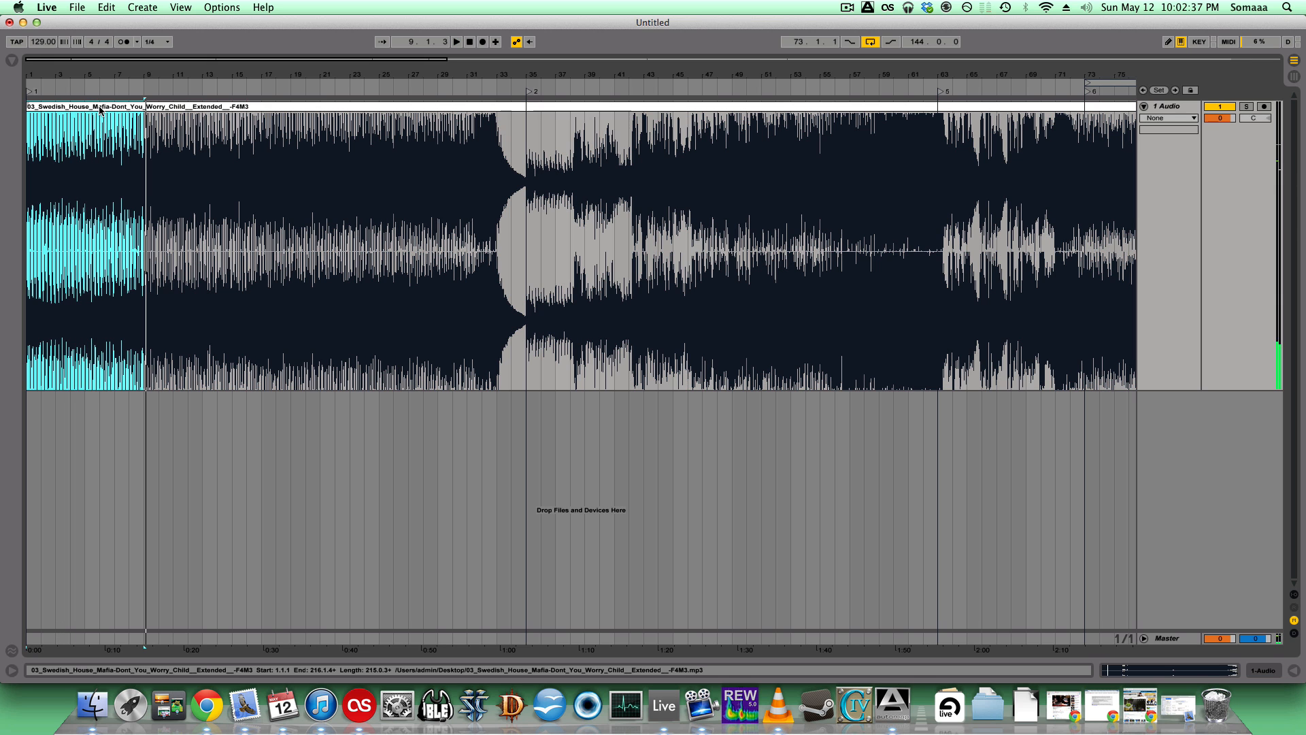
key(Tab)
double_click(58, 89)
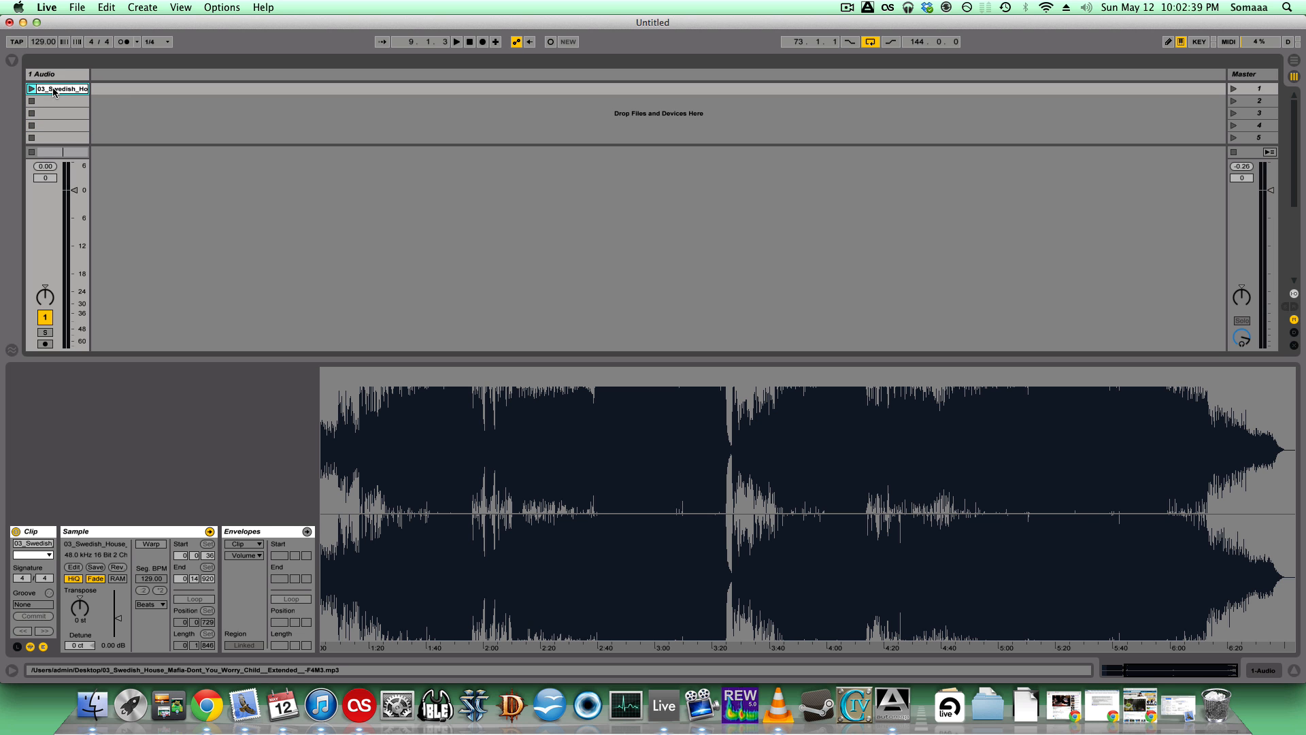
Turn on Warp in Complex Pro mode and enable Loop for the Session clip
click(151, 544)
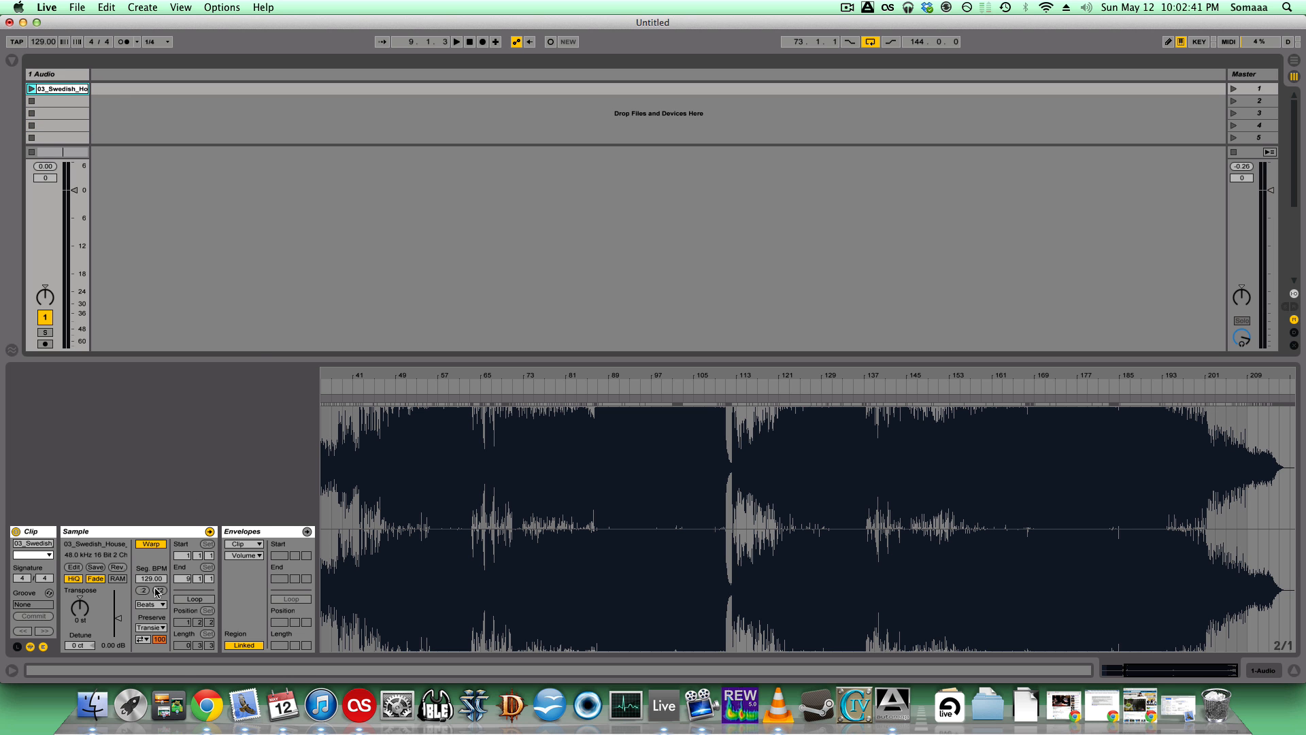
click(153, 604)
click(156, 670)
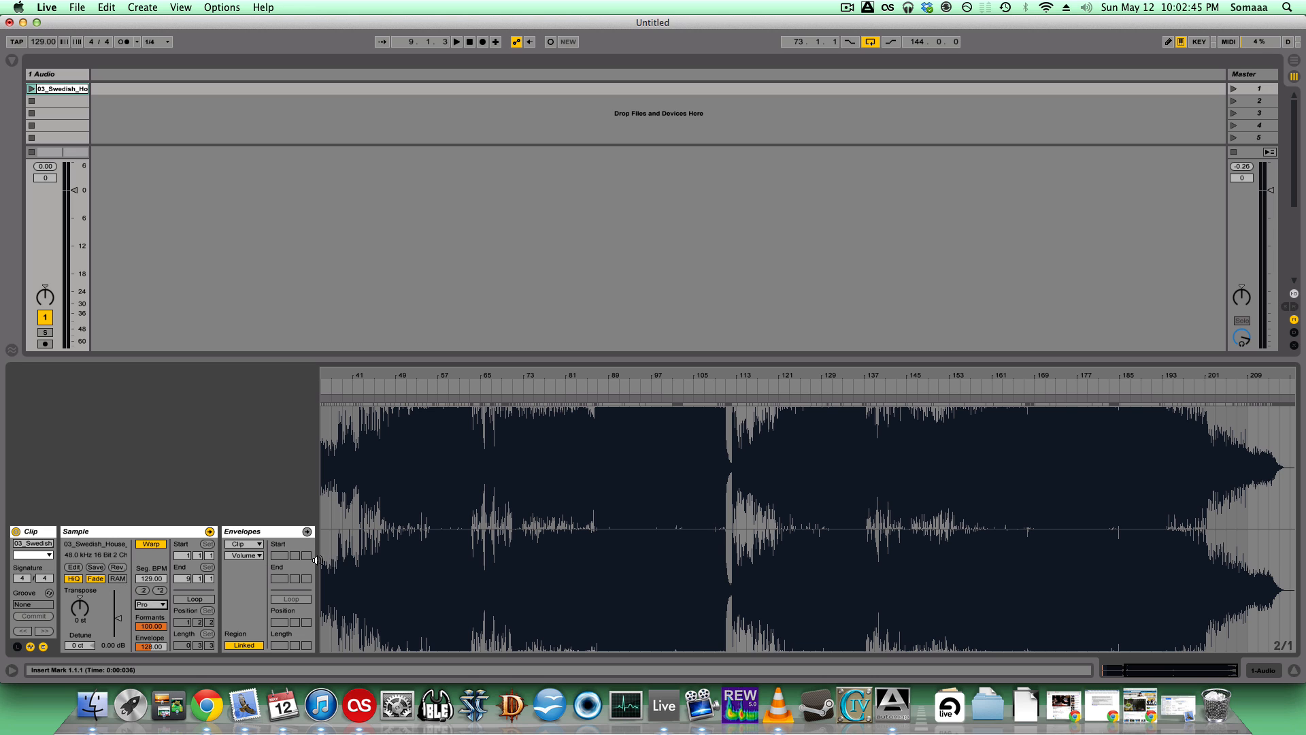
click(186, 600)
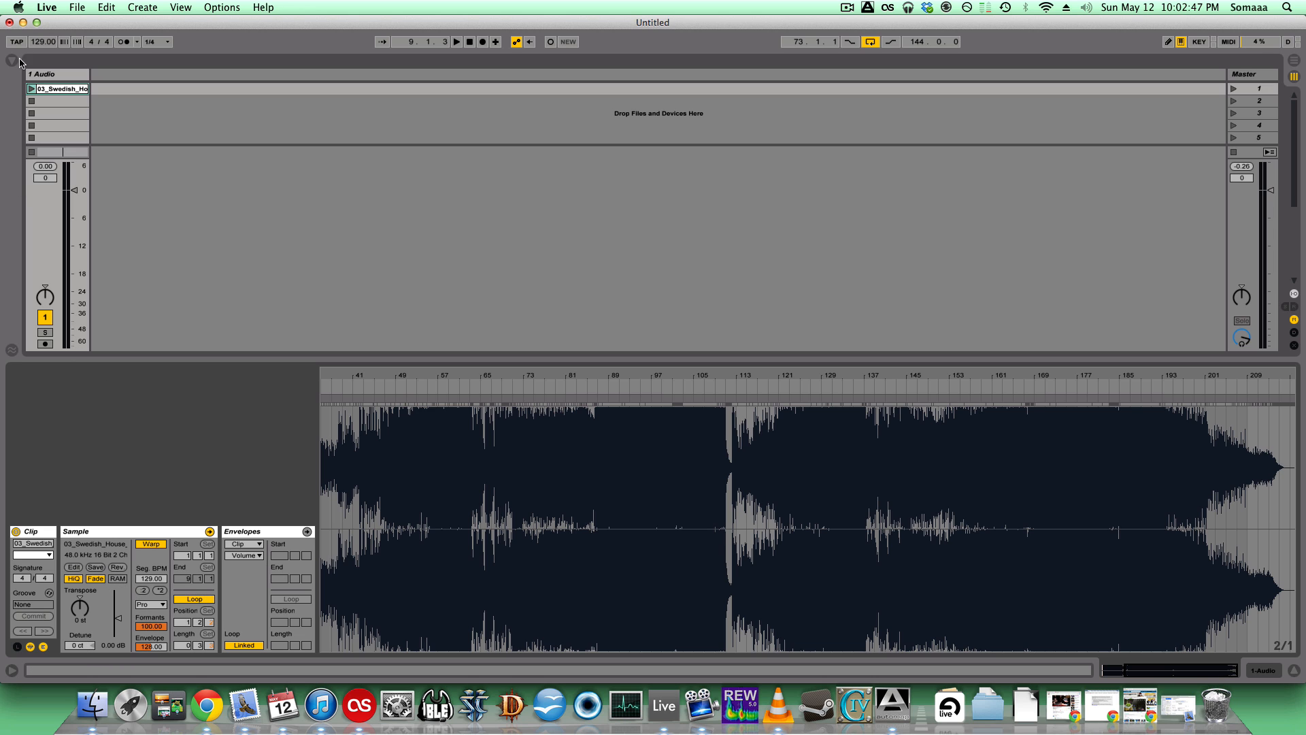
Launch the Session clip and set its loop brace to span eight bars, from bar 1 to bar 9
click(31, 89)
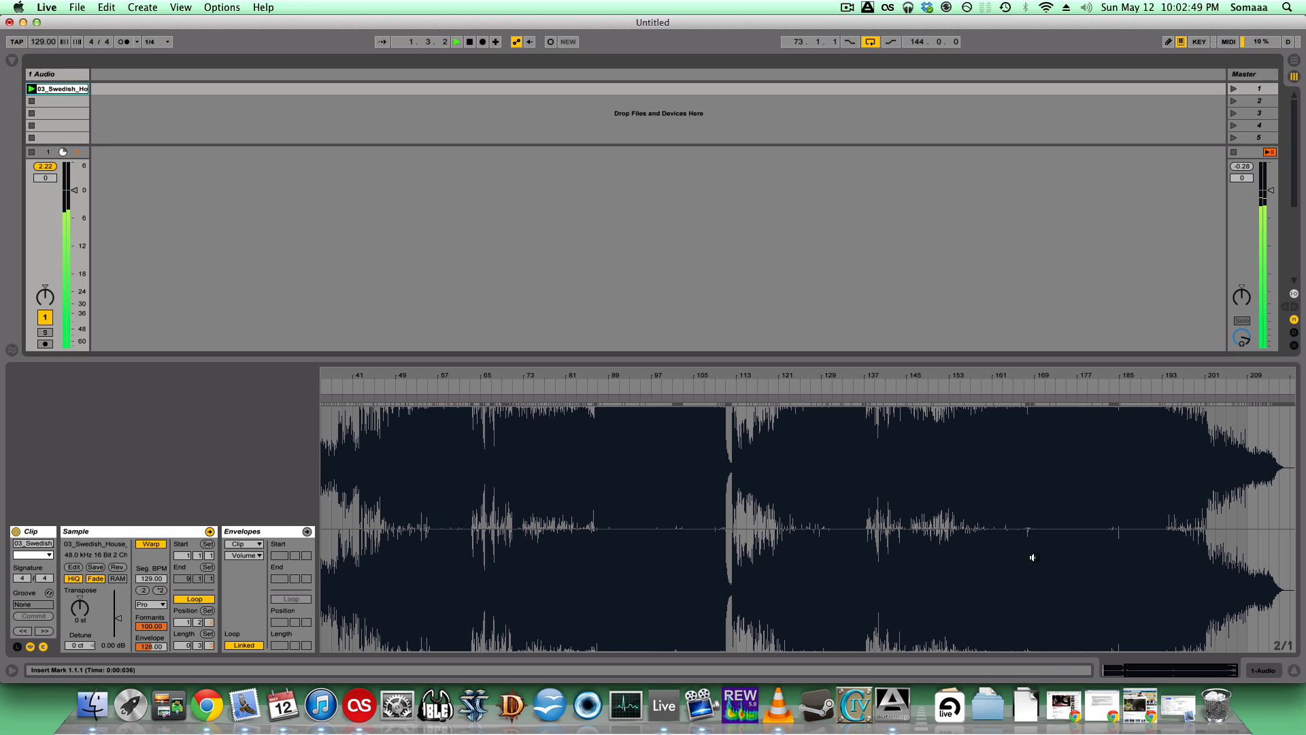
drag(1115, 674, 1130, 674)
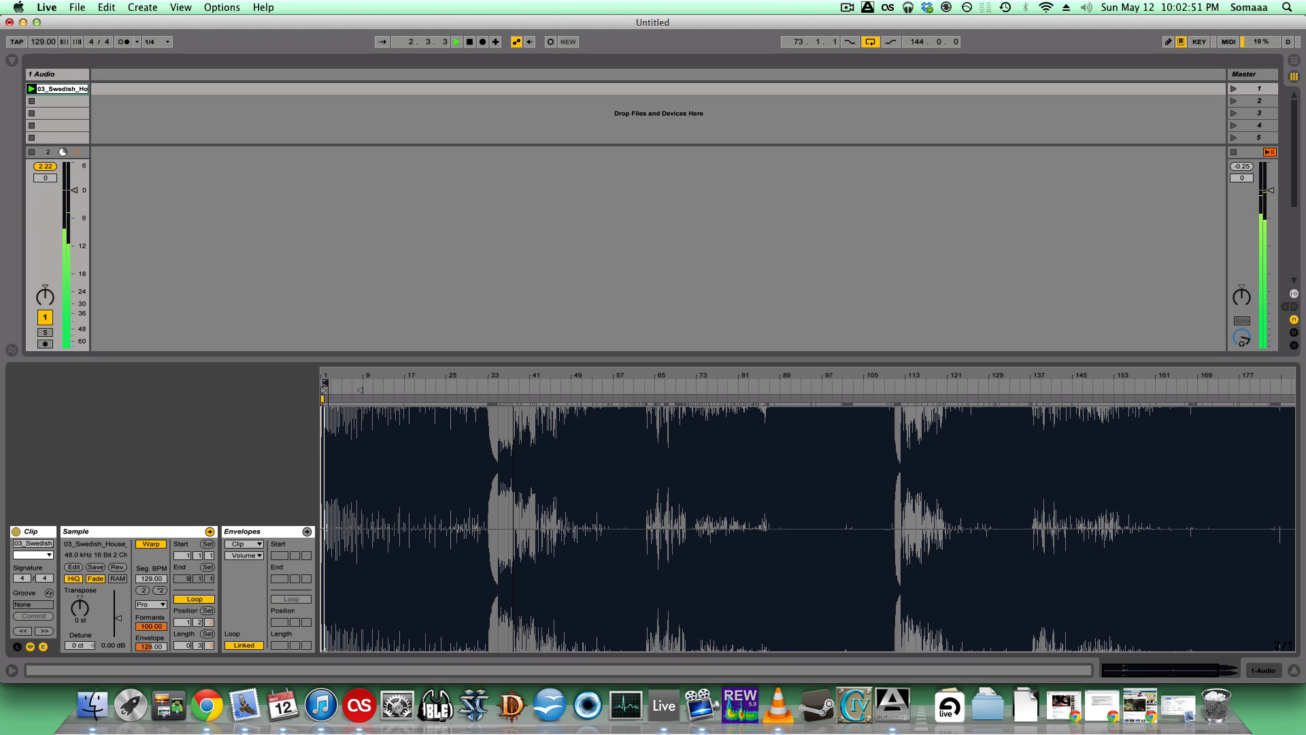
drag(331, 374, 331, 484)
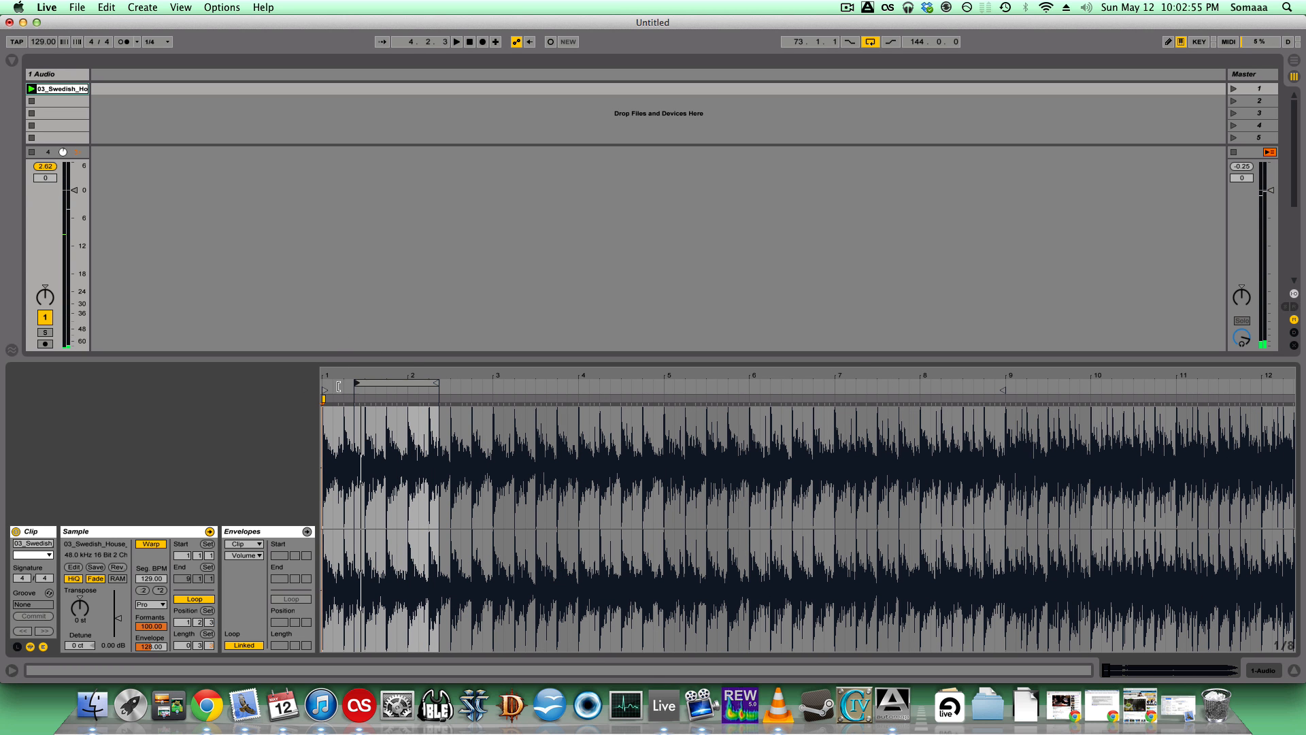
key(space)
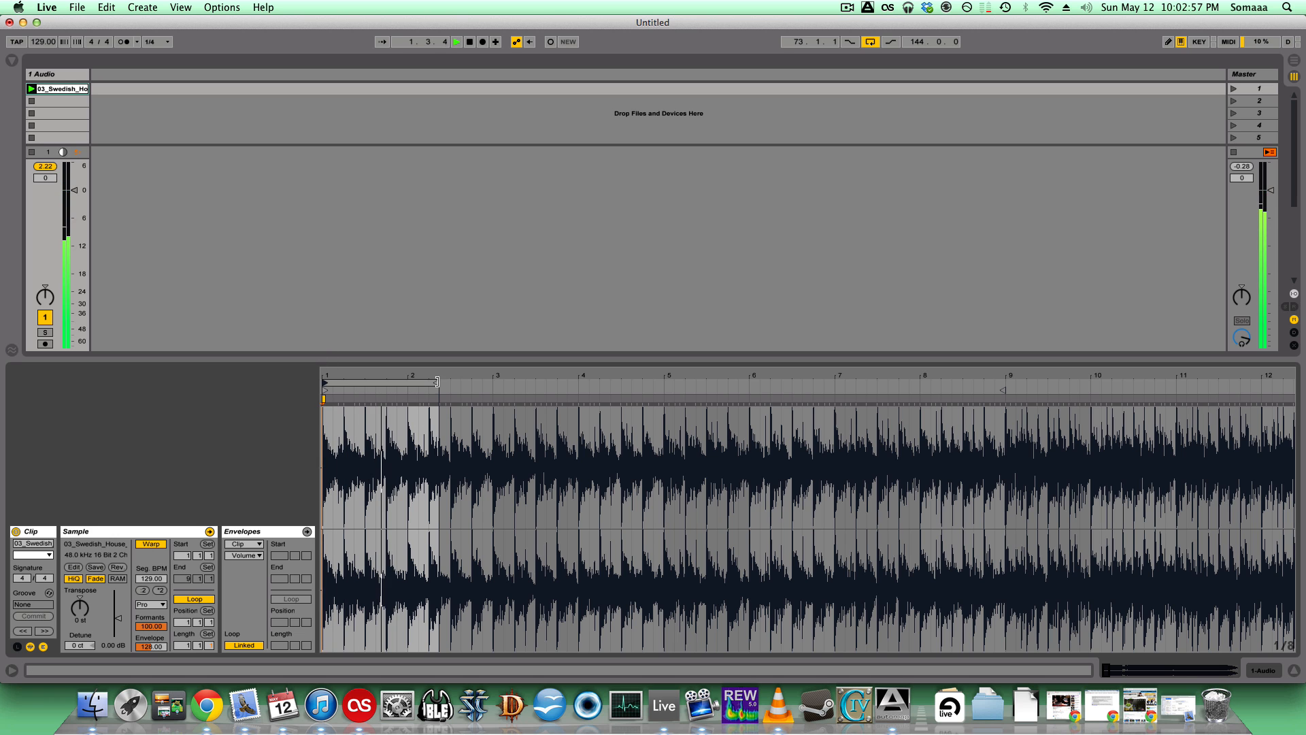
drag(437, 383, 1007, 381)
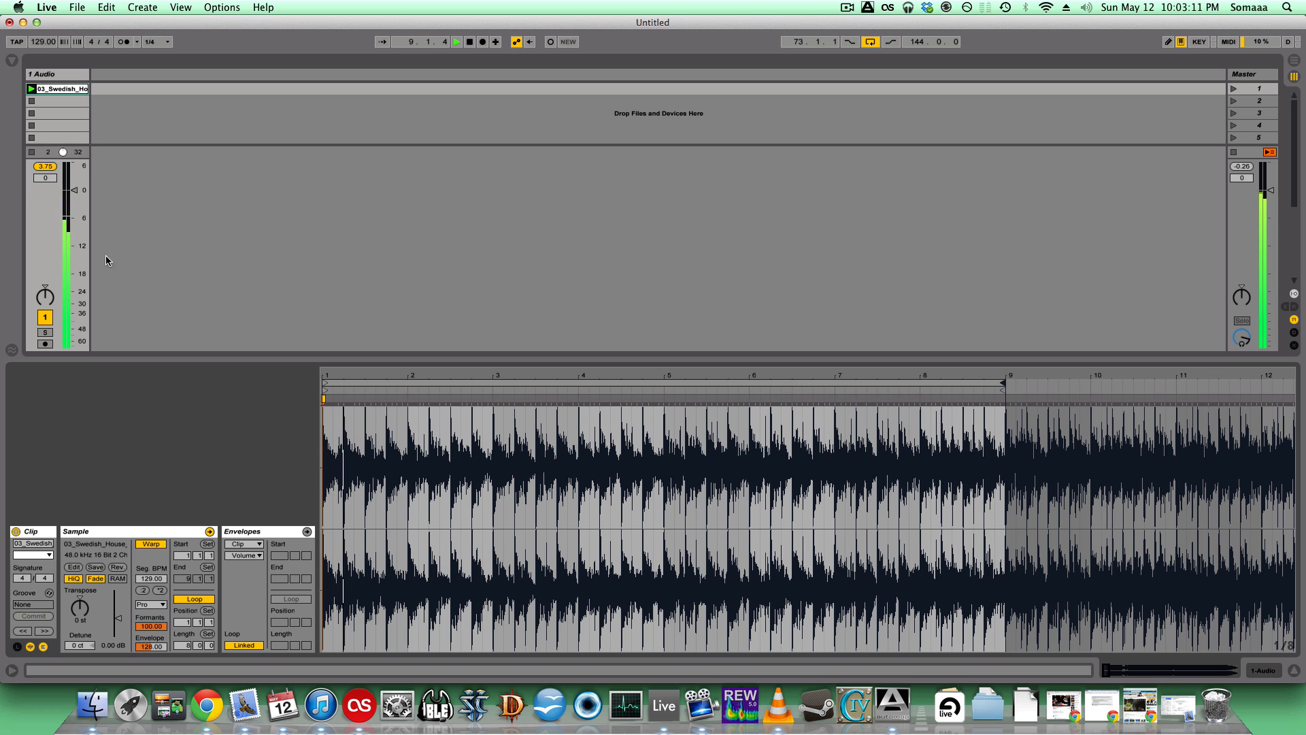
Shorten the clip's loop to four bars, ending at bar 5, and play it
key(space)
mouse_move(1001, 385)
mouse_down()
mouse_move(670, 383)
mouse_move(666, 399)
mouse_up()
key(space)
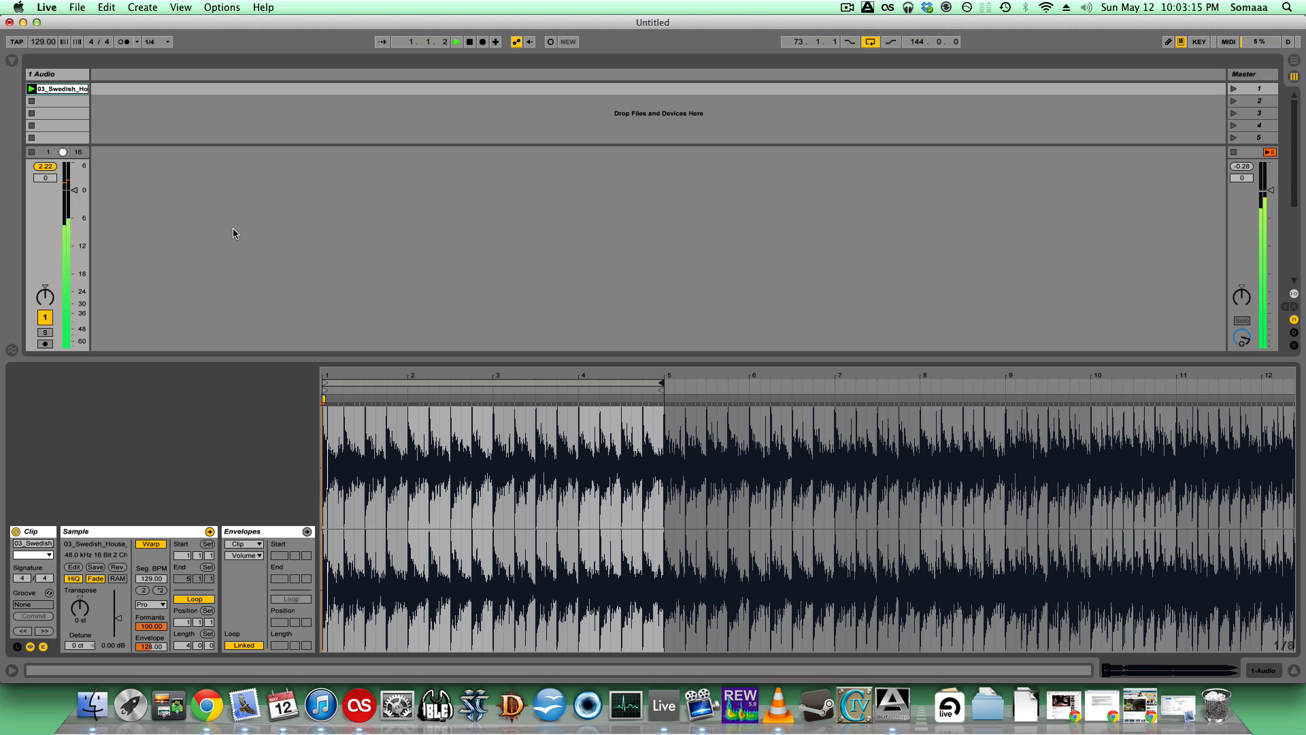
Return to the Arrangement view and restore Arrangement playback for the song's track
key(Tab)
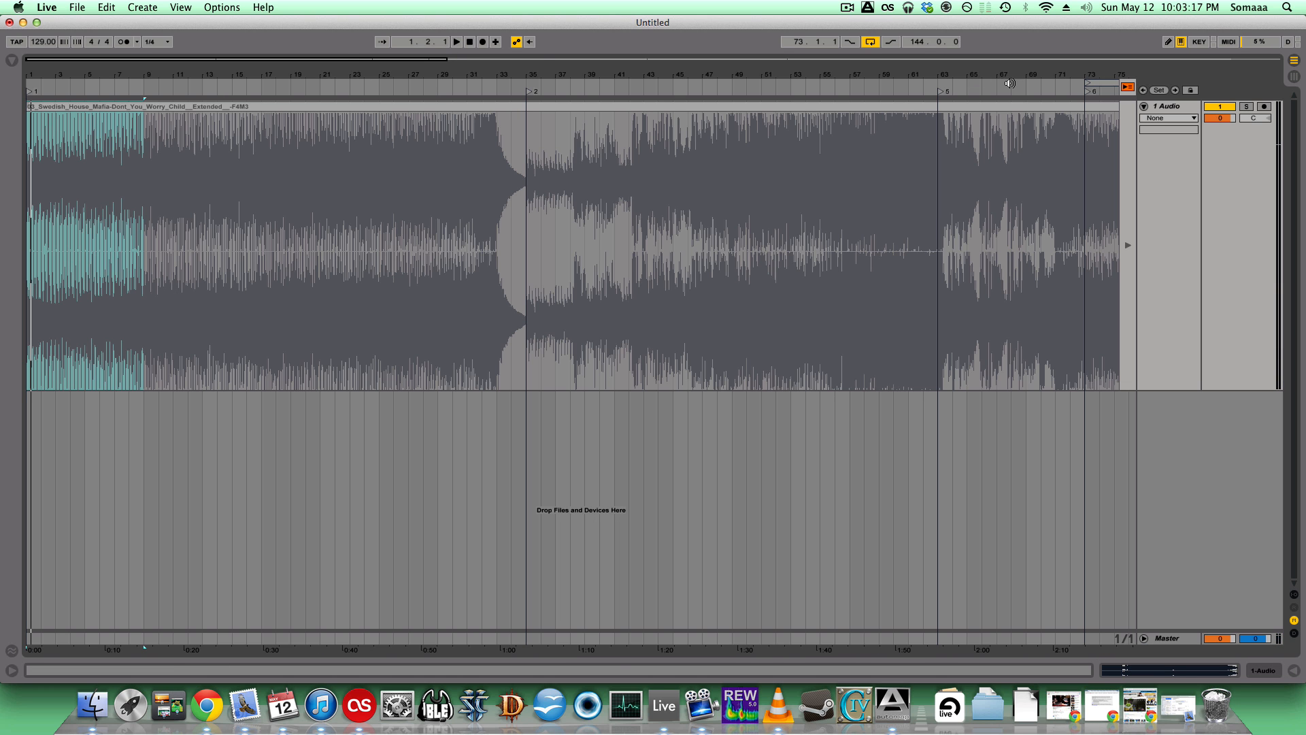
click(1128, 88)
key(Tab)
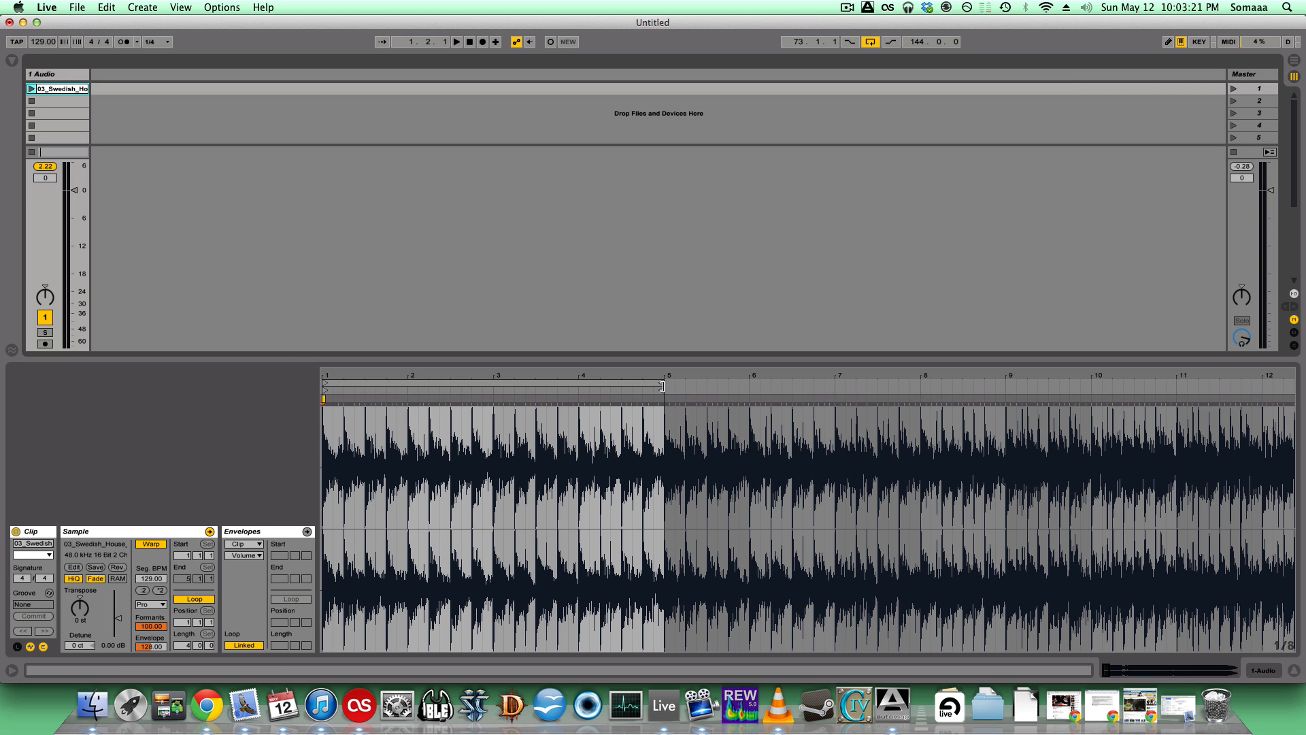
mouse_move(662, 386)
mouse_down()
mouse_move(790, 384)
mouse_move(664, 385)
mouse_up()
key(Tab)
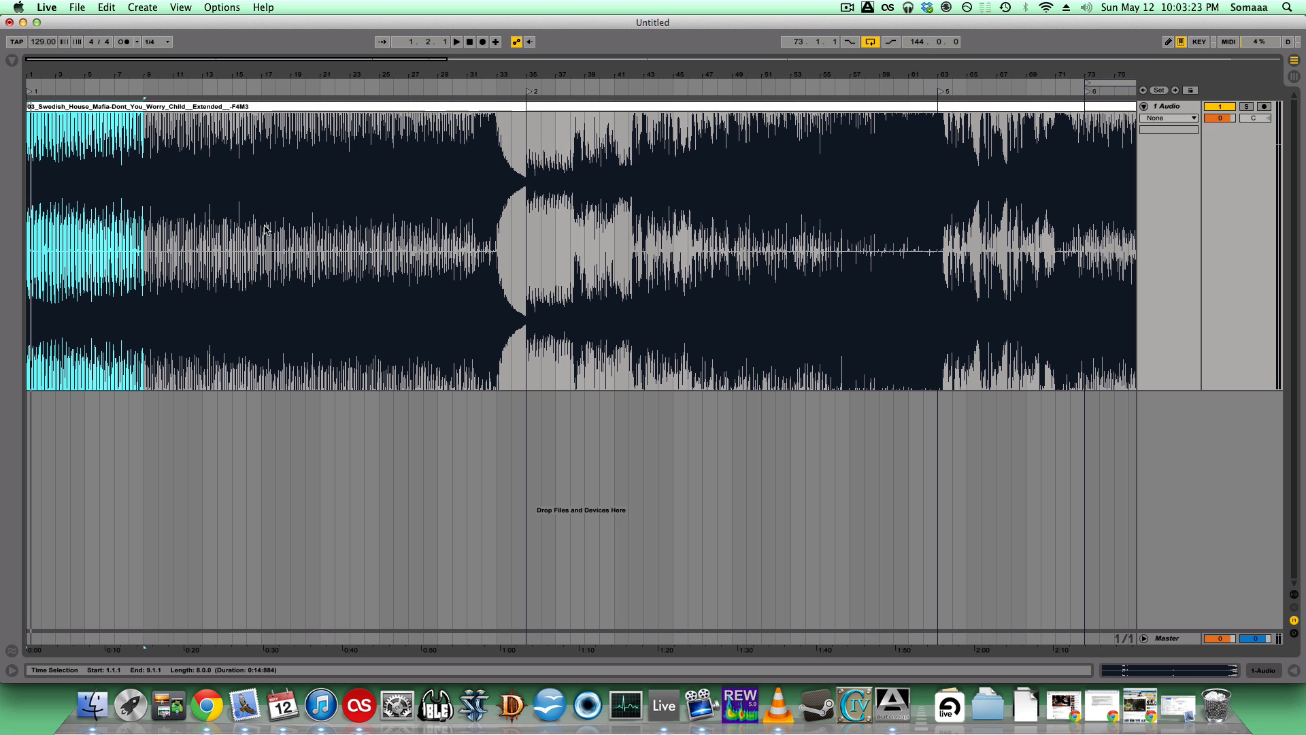
Move locator 1 and the arrangement loop start to bar 35, play from there and select bars 35 to 38
click(31, 91)
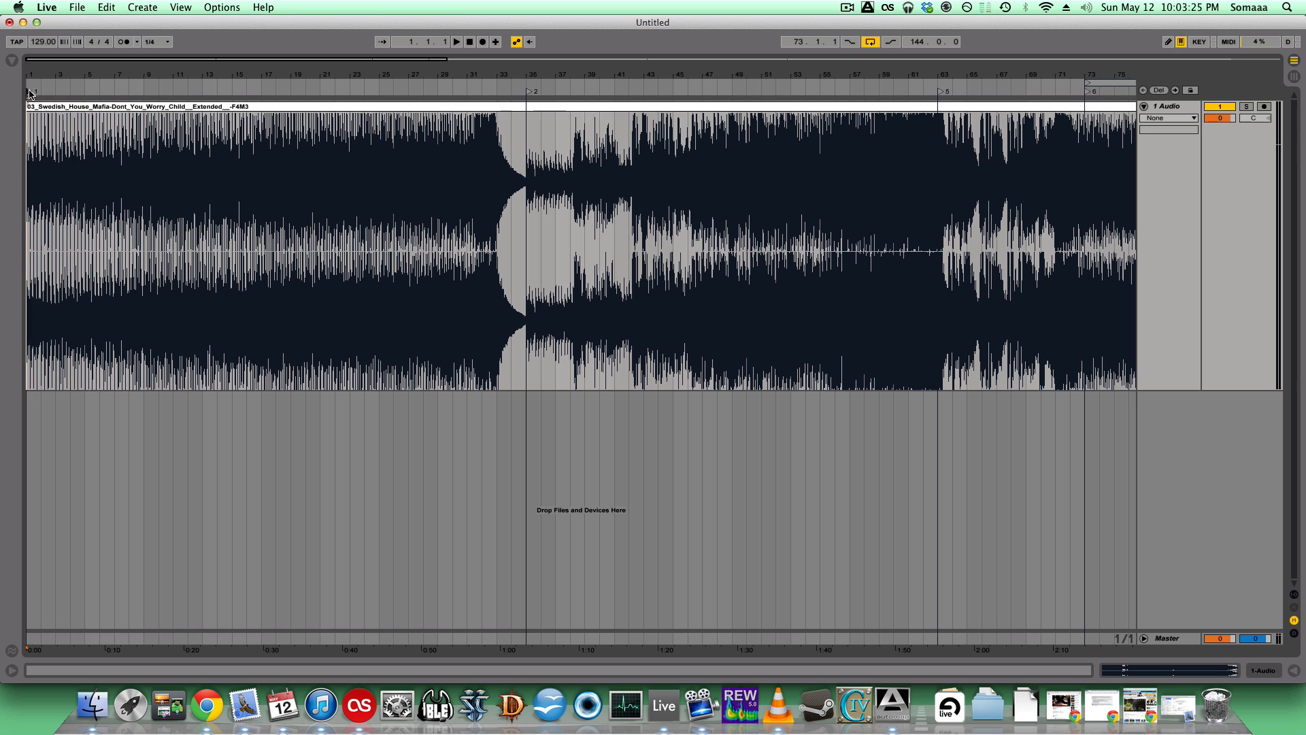
drag(29, 93, 531, 120)
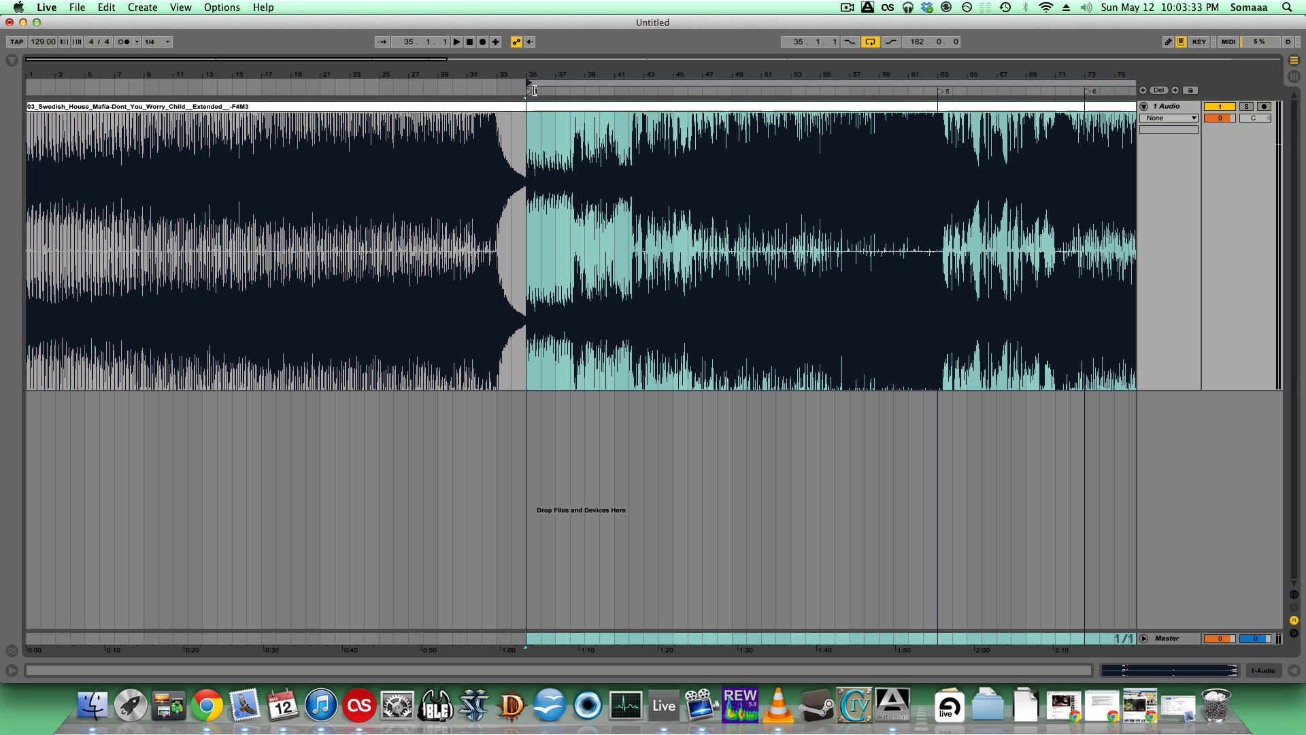
key(space)
click(525, 128)
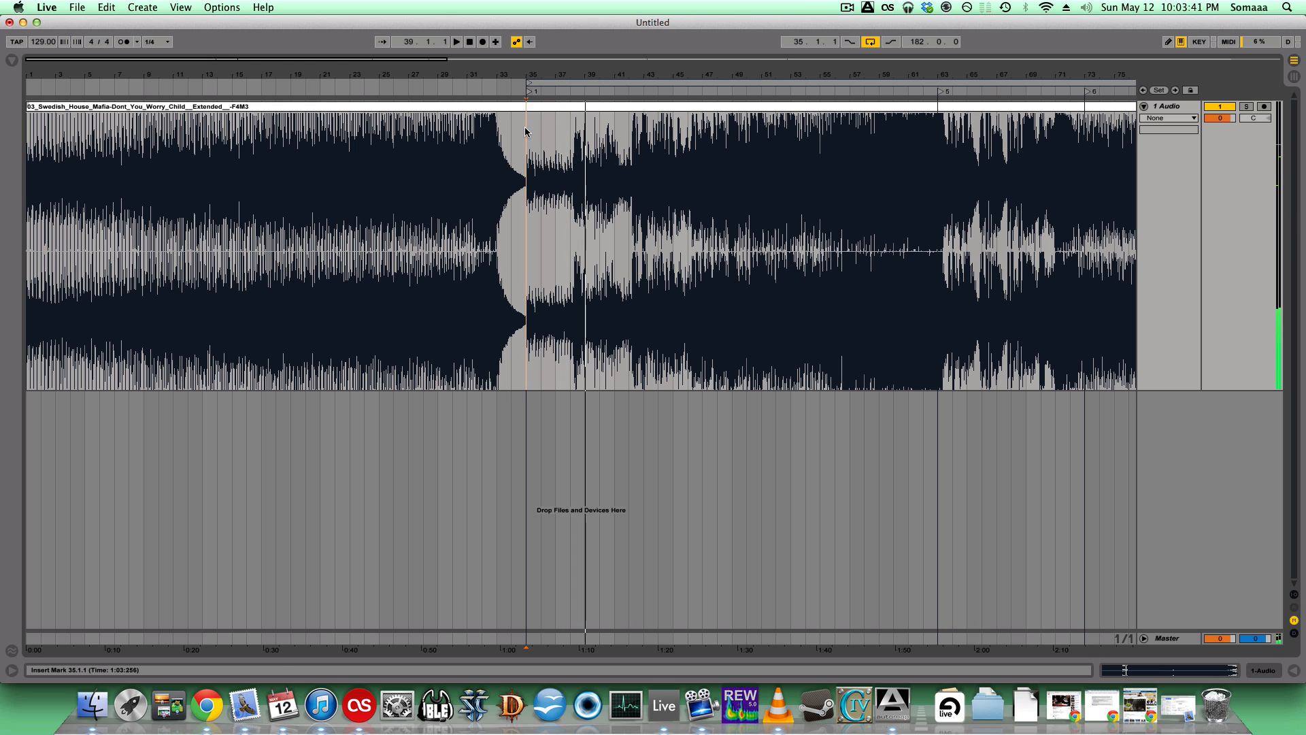
key(space)
drag(526, 129, 572, 131)
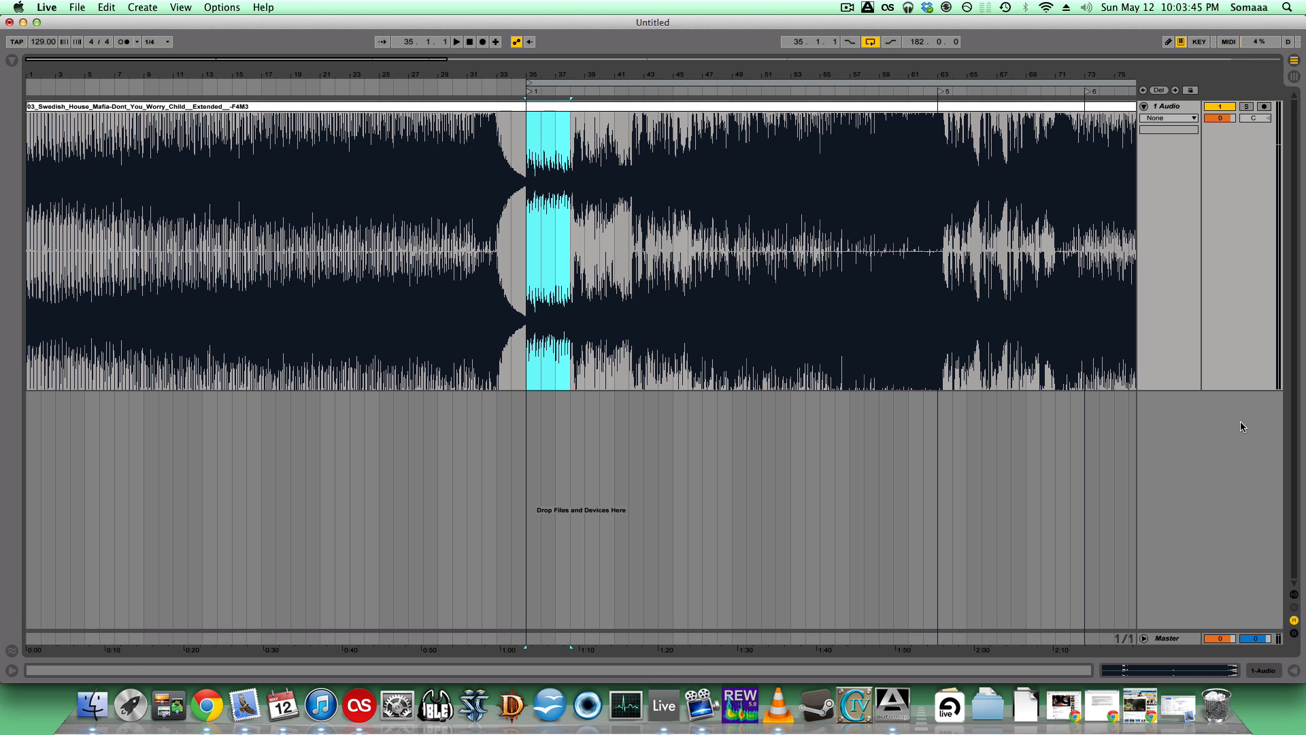
Insert a new audio track below 1 Audio
right_click(1115, 390)
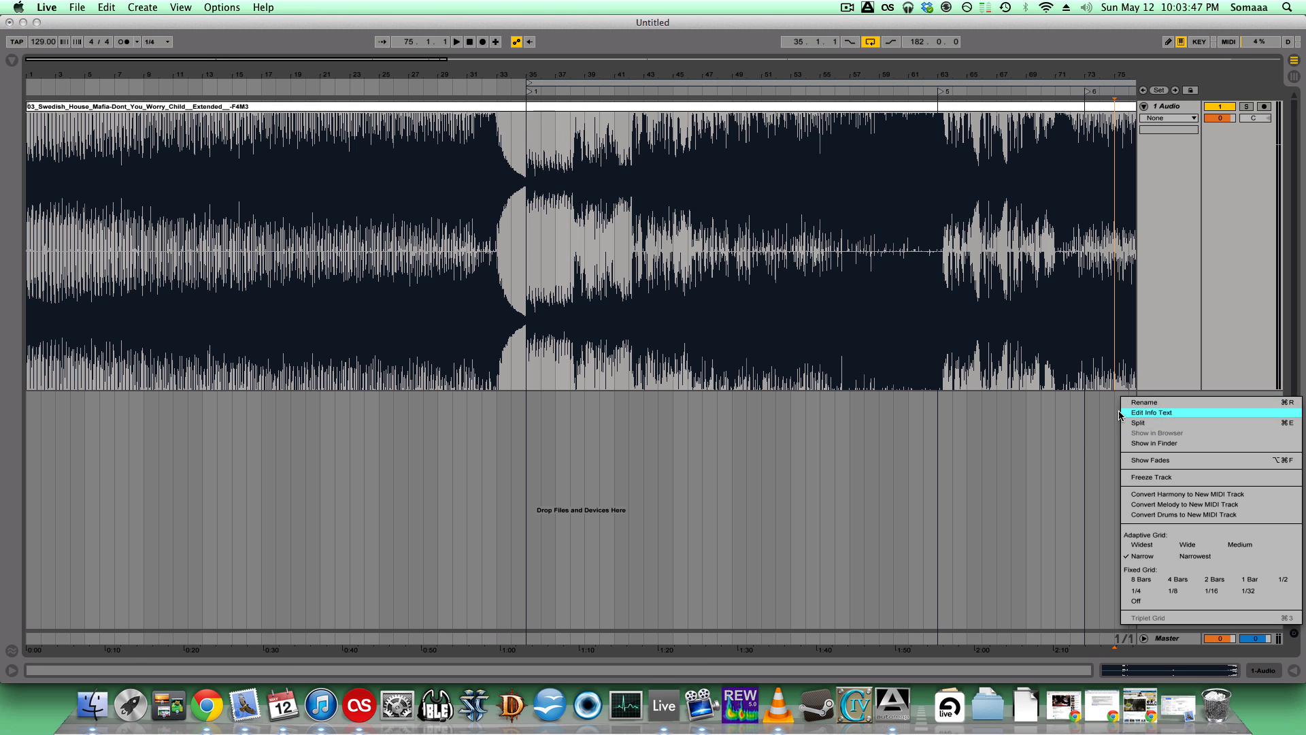
right_click(1086, 416)
click(1165, 420)
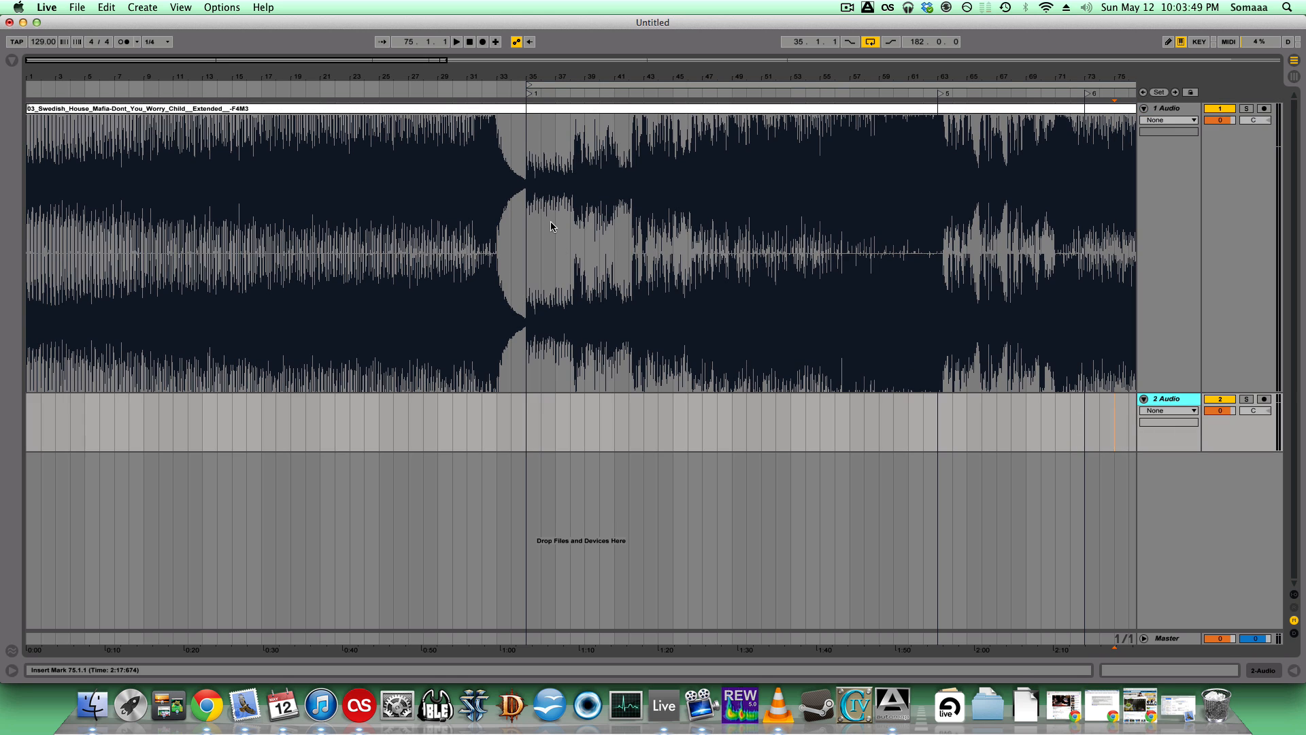
Copy bars 35 to 38 of the song from 1 Audio onto 2 Audio at the same position, with 2 Audio soloed
click(538, 156)
drag(530, 142, 571, 142)
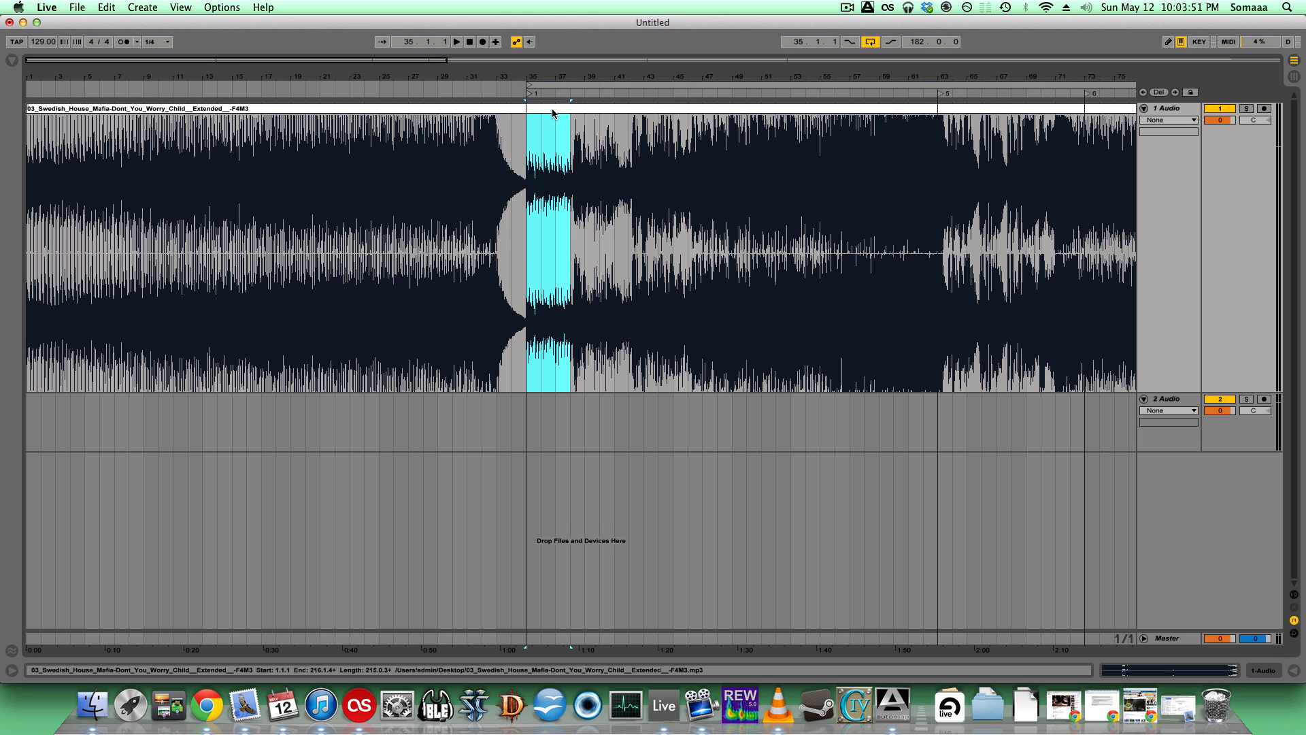
drag(548, 205, 552, 401)
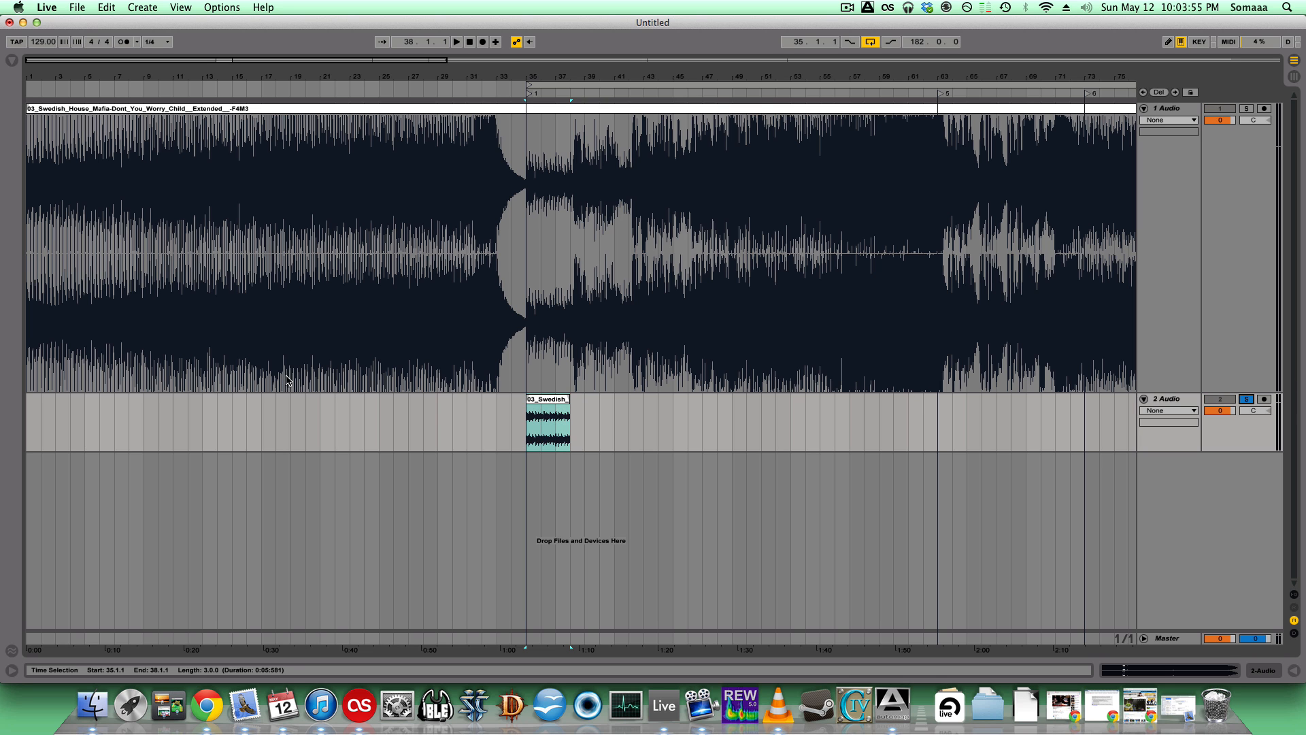
click(544, 411)
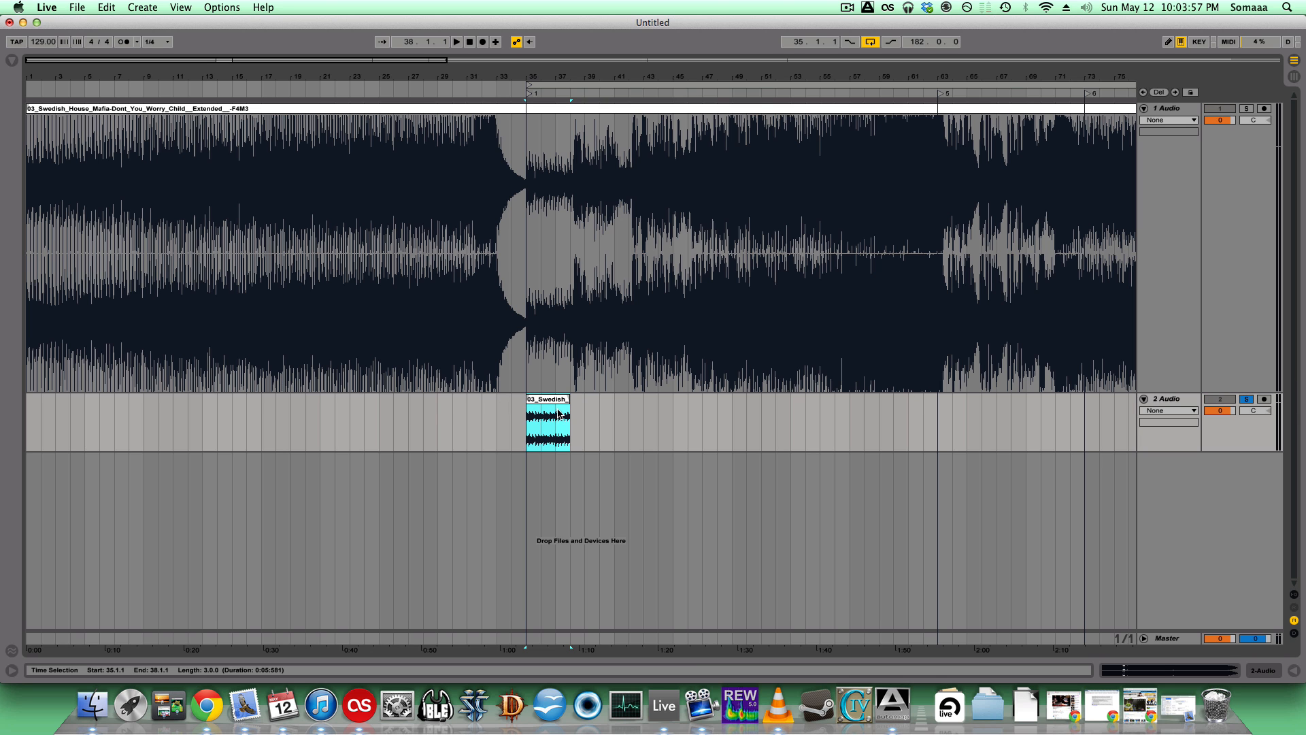
Shorten the arrangement loop to the four bars from bar 35 to bar 39 and play it
drag(232, 60, 231, 27)
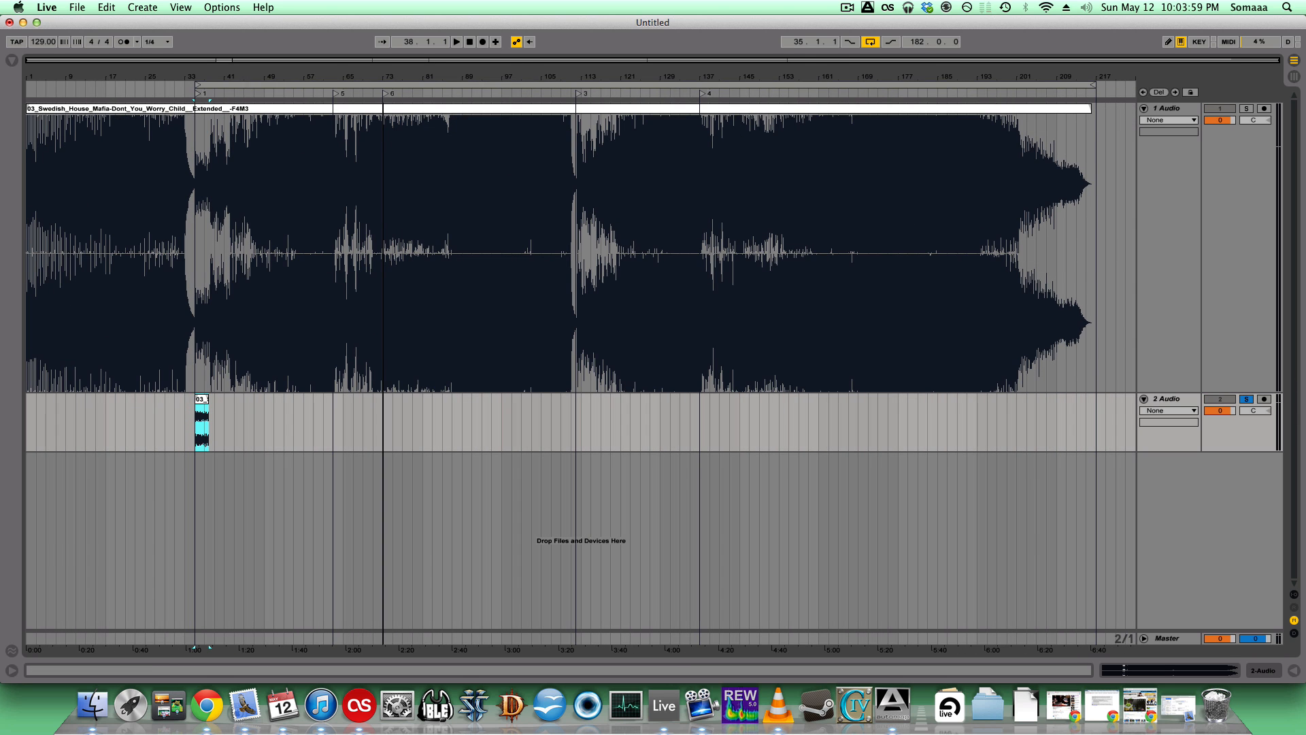
drag(1092, 87, 199, 126)
right_click(324, 87)
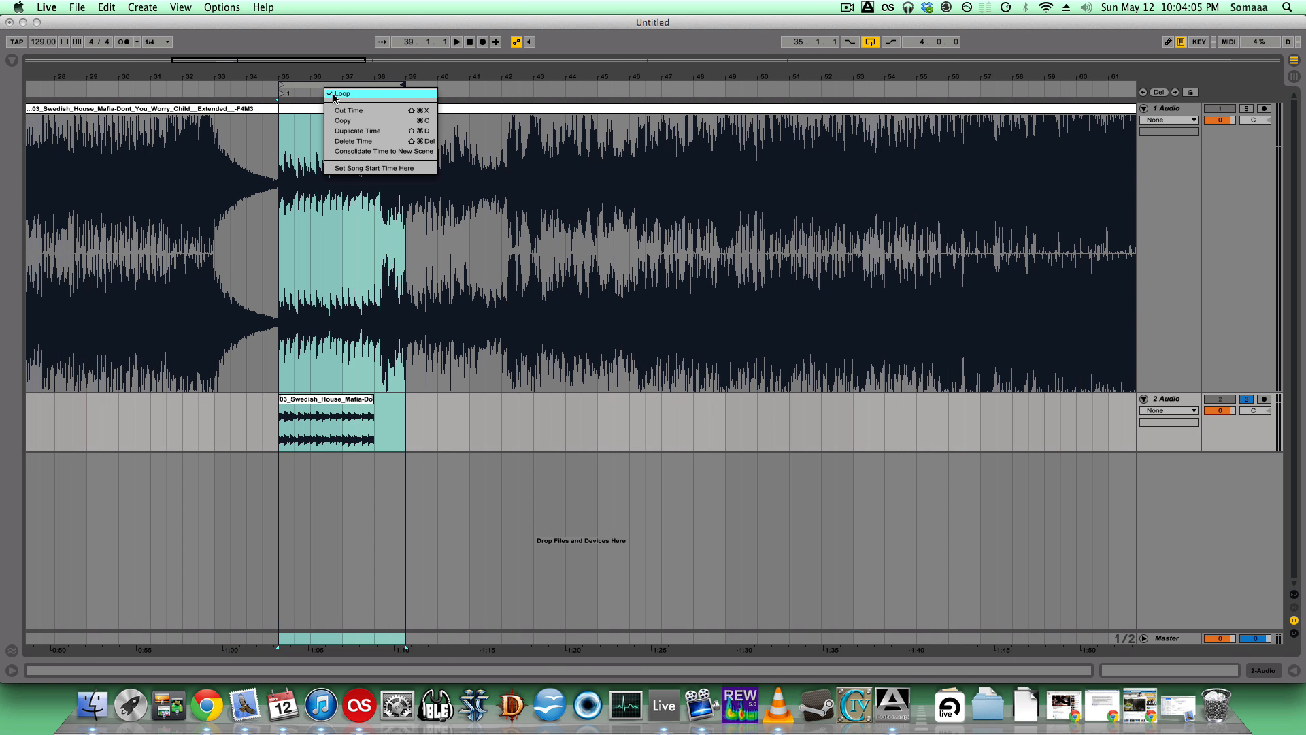
click(318, 86)
key(space)
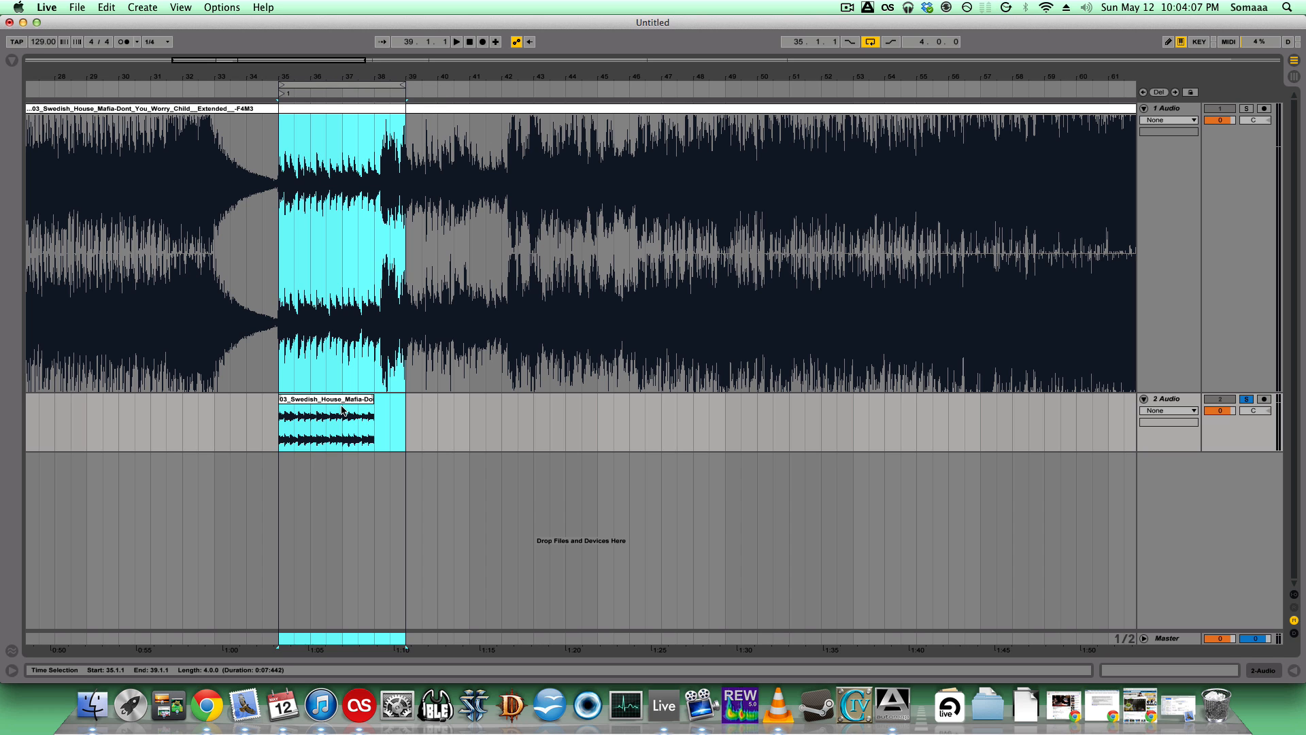
Fill the last bar of the loop on 2 Audio with a copy of the clip and listen to the result
drag(336, 408, 398, 404)
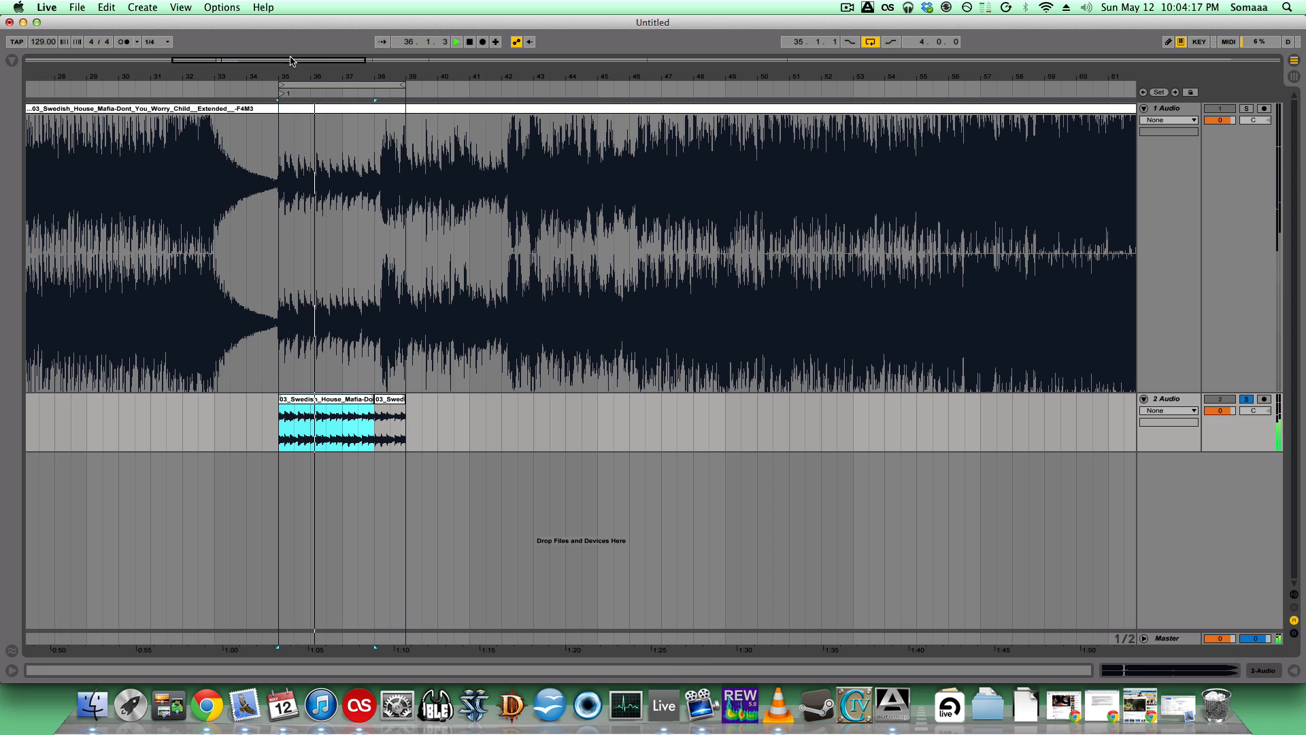
drag(290, 60, 261, 68)
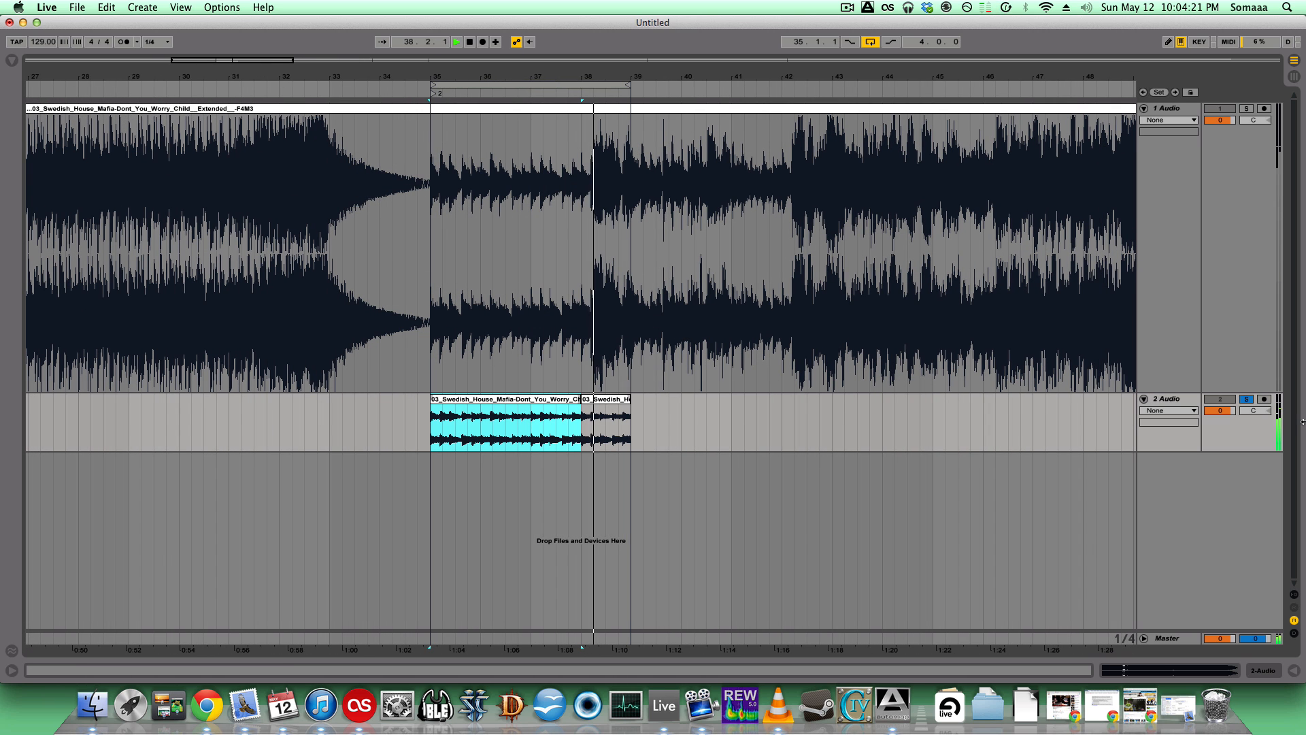
key(space)
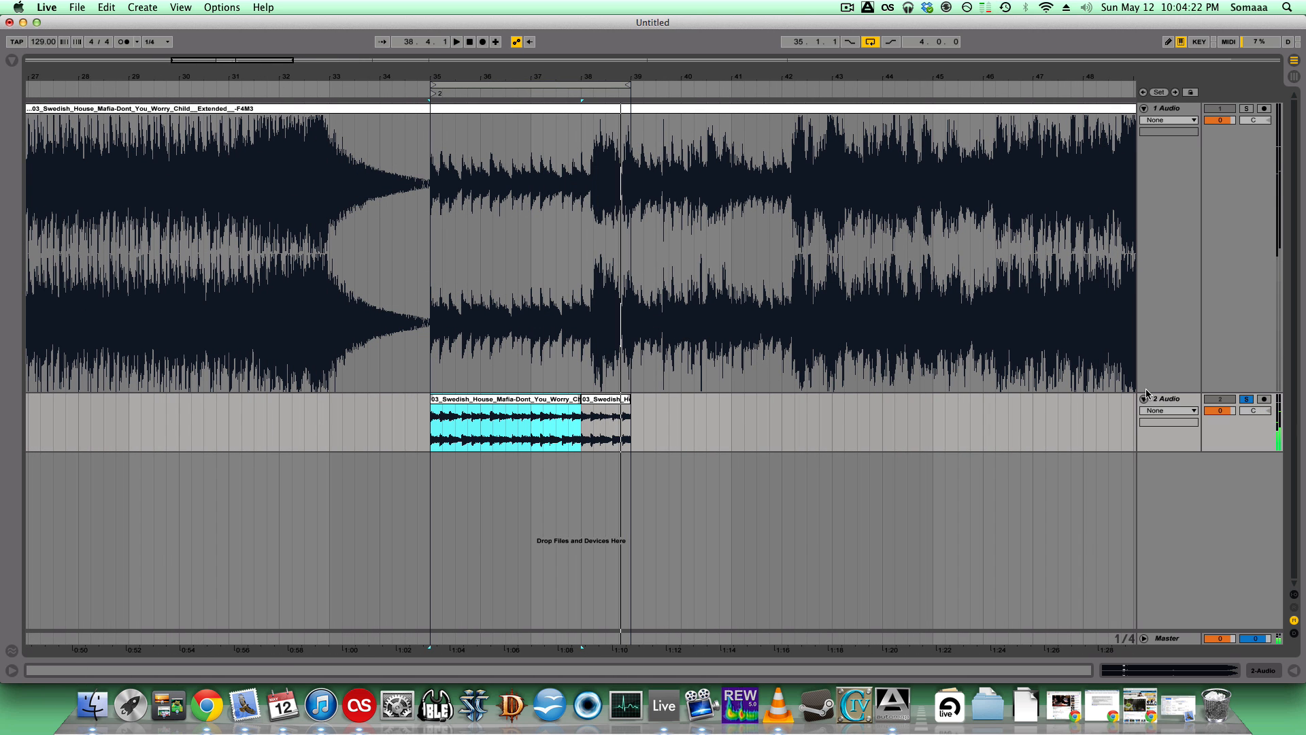
Consolidate the two adjoining clips on 2 Audio into one four-bar clip
click(607, 403)
shift+click(562, 403)
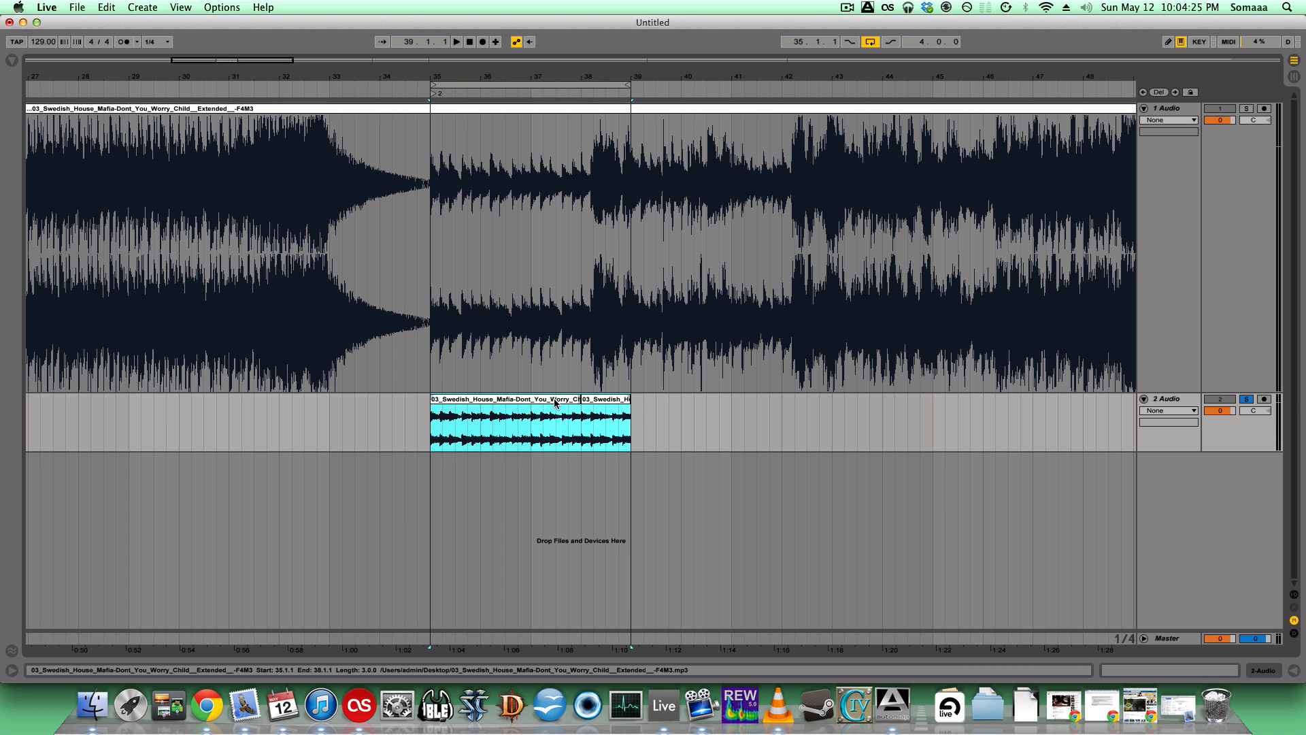
right_click(555, 403)
click(589, 478)
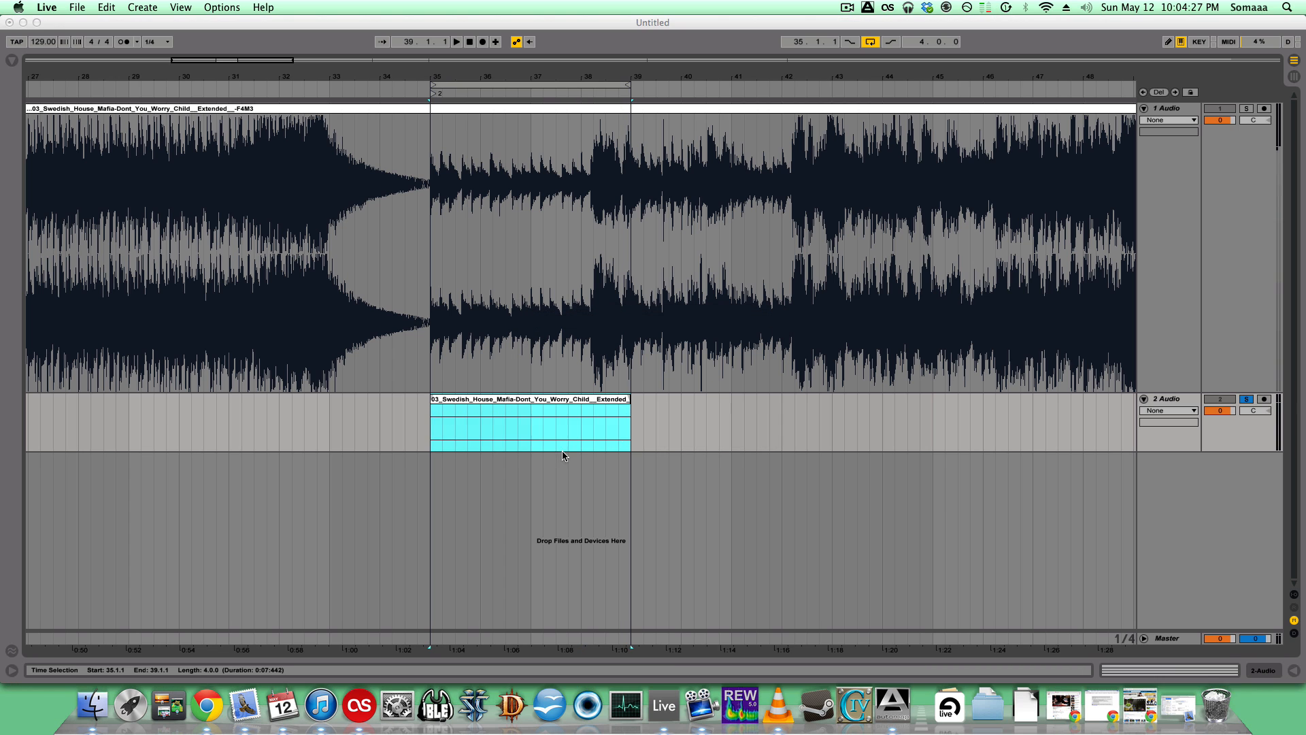
Try to place the consolidated clip in an empty 1 Audio slot of the Session view and return to the Arrangement
key(Tab)
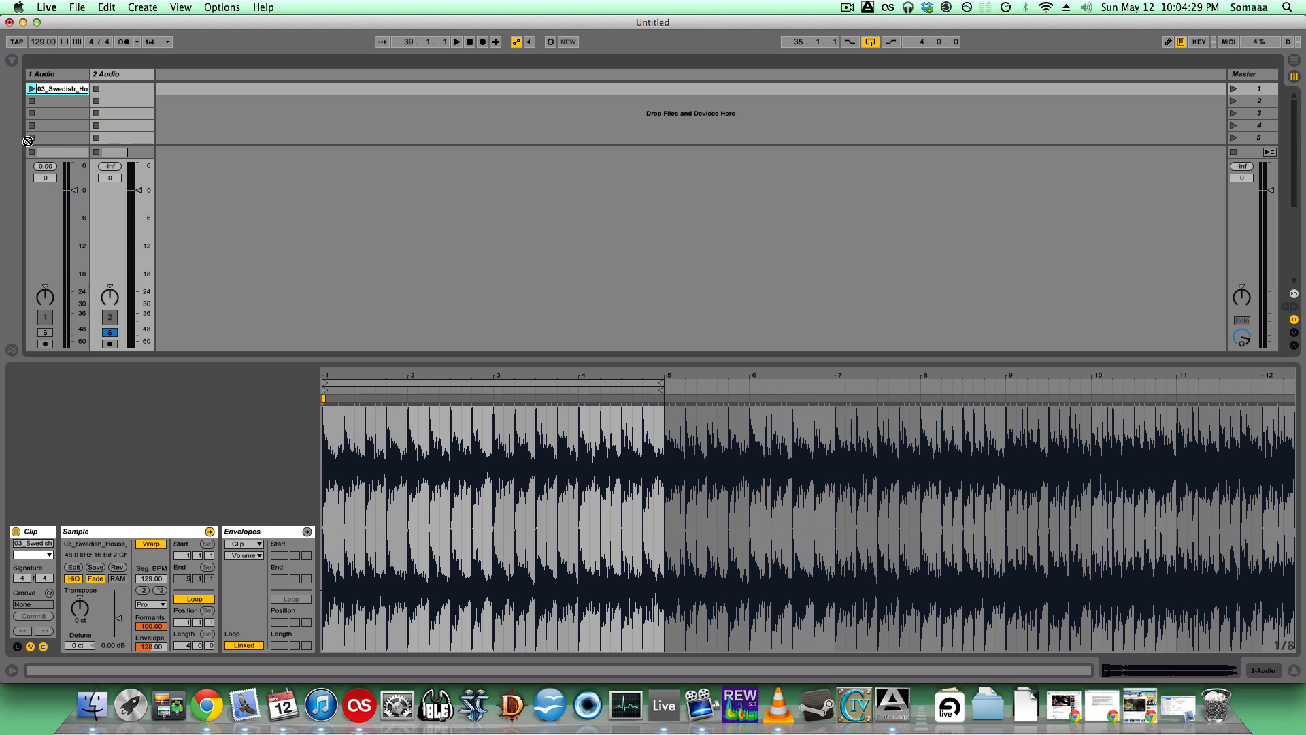
drag(27, 141, 37, 116)
key(Tab)
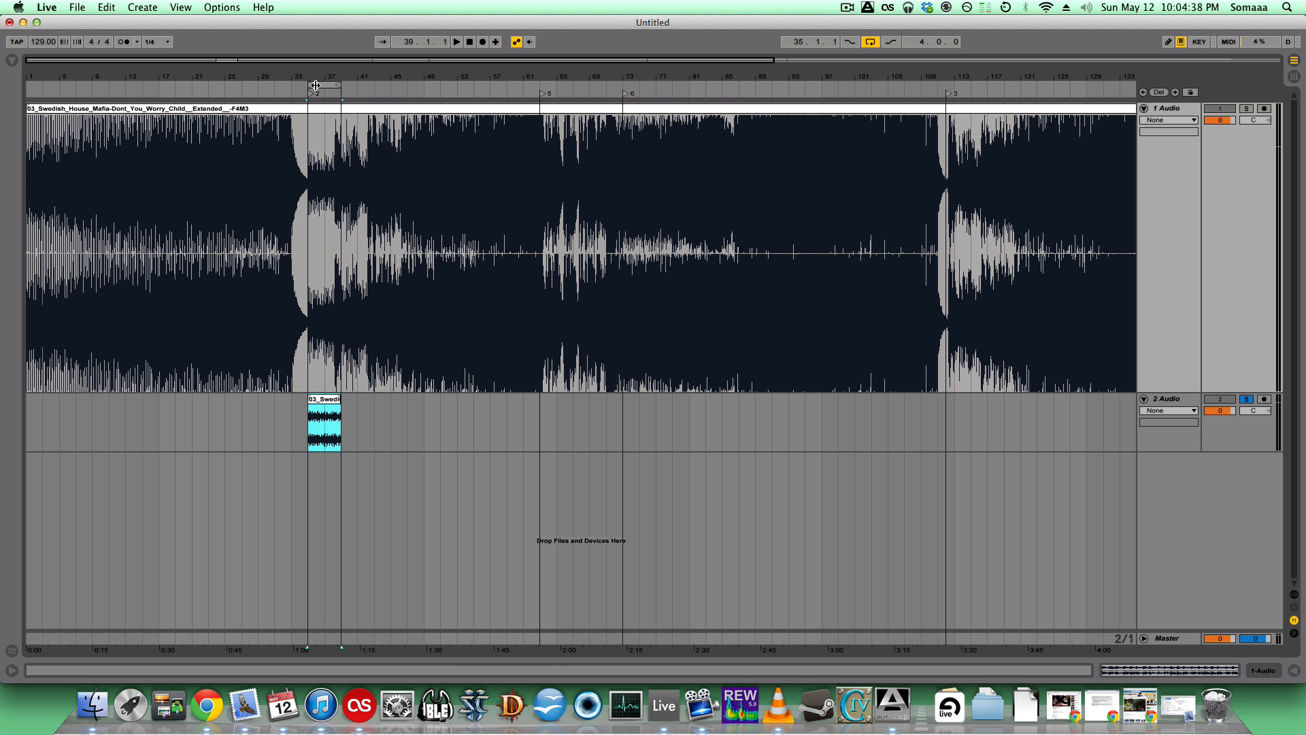
Solo 1 Audio and set the arrangement loop to eight bars starting at bar 63 while playing the section
drag(327, 84, 563, 108)
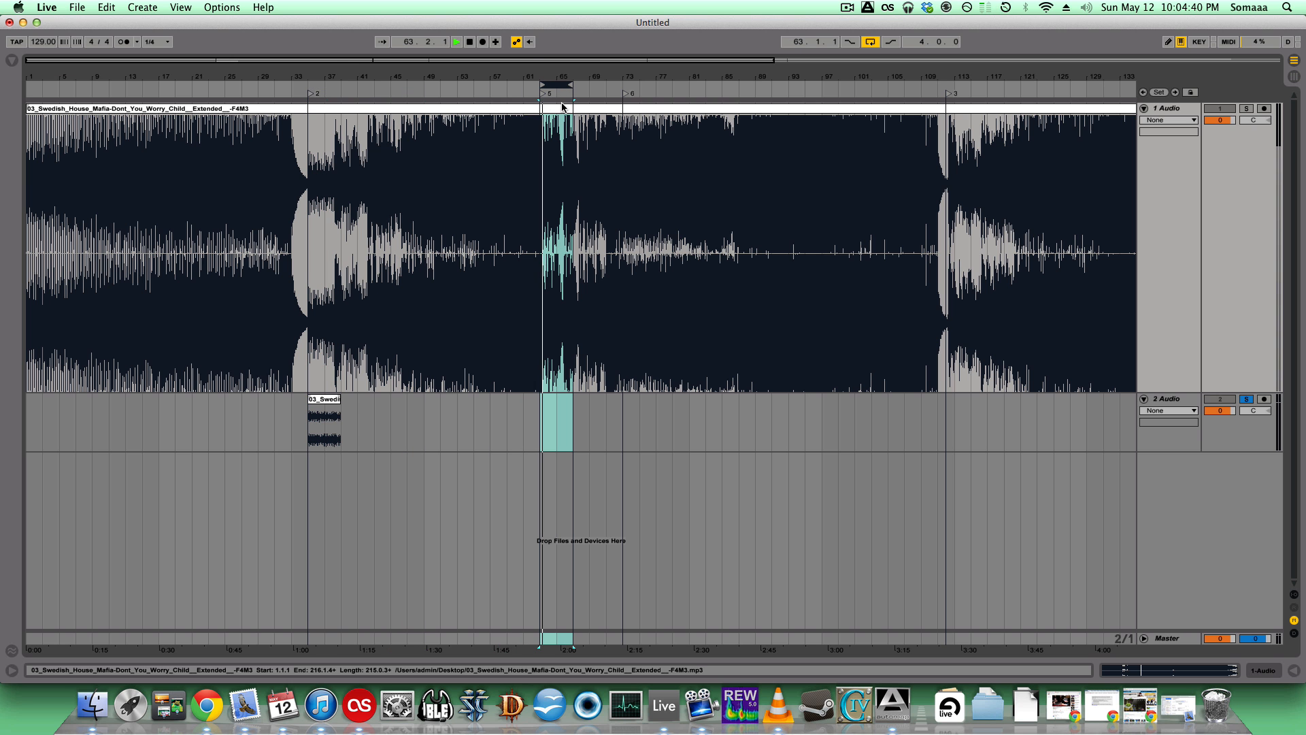
click(1246, 109)
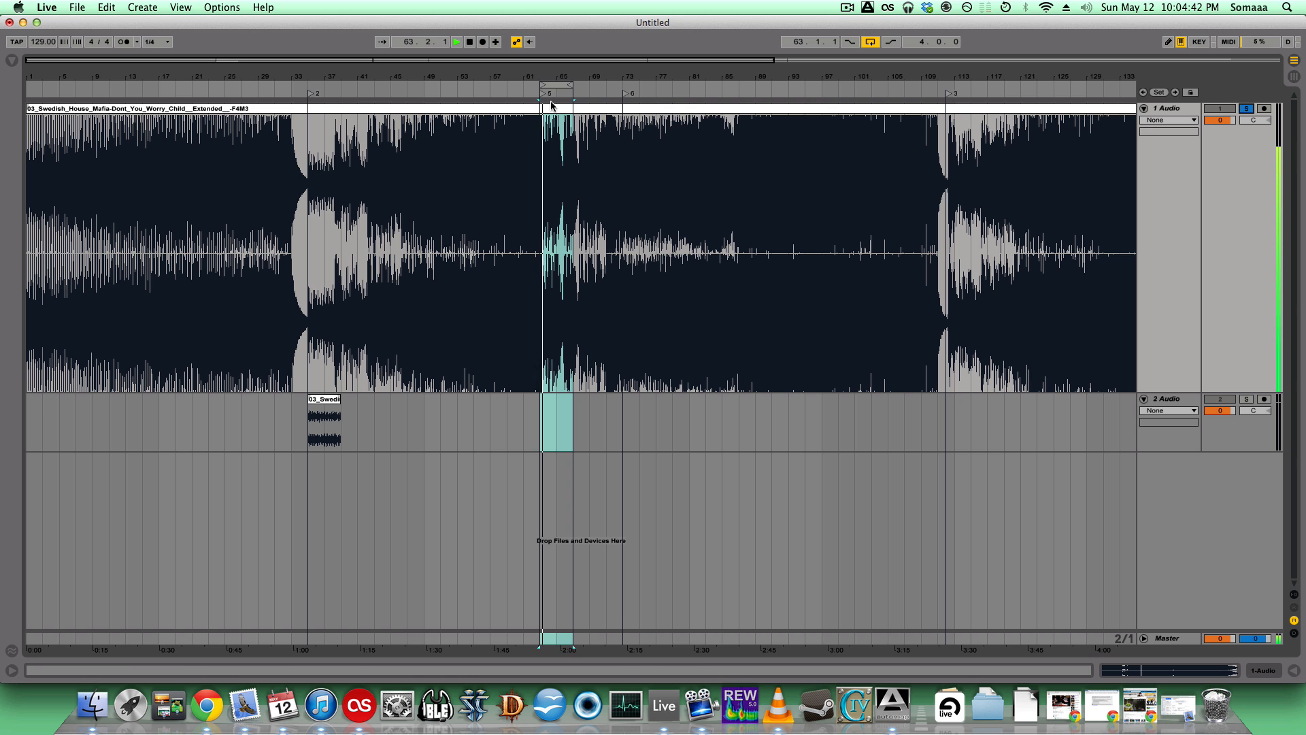
drag(537, 66, 652, 124)
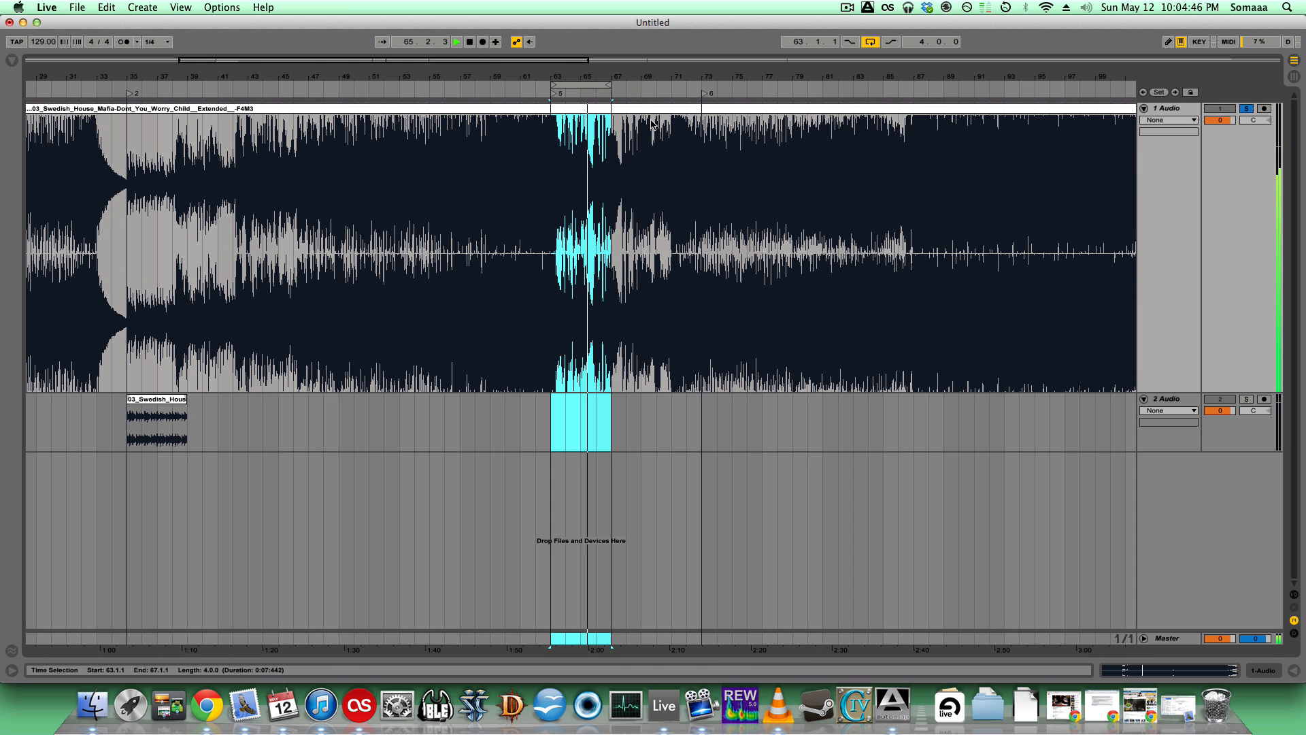
drag(610, 85, 668, 86)
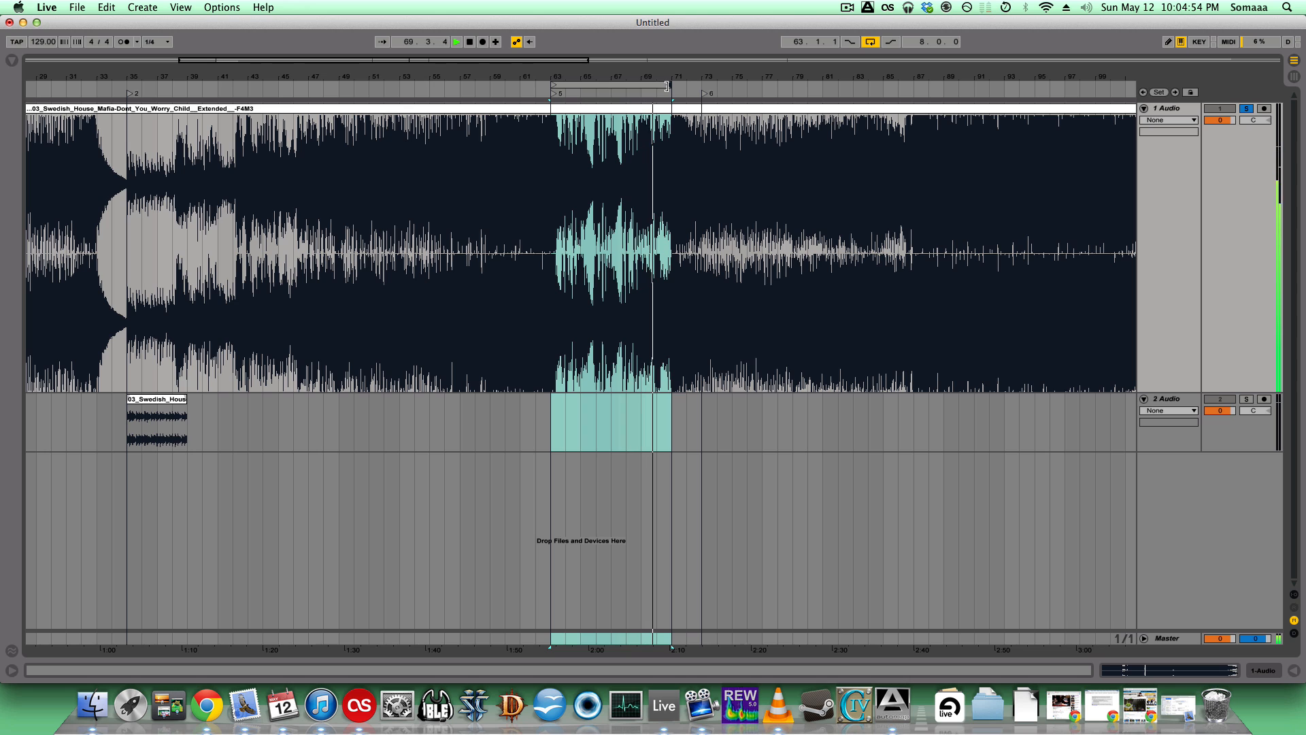
mouse_move(667, 86)
mouse_down()
mouse_move(685, 86)
mouse_move(670, 87)
mouse_up()
key(space)
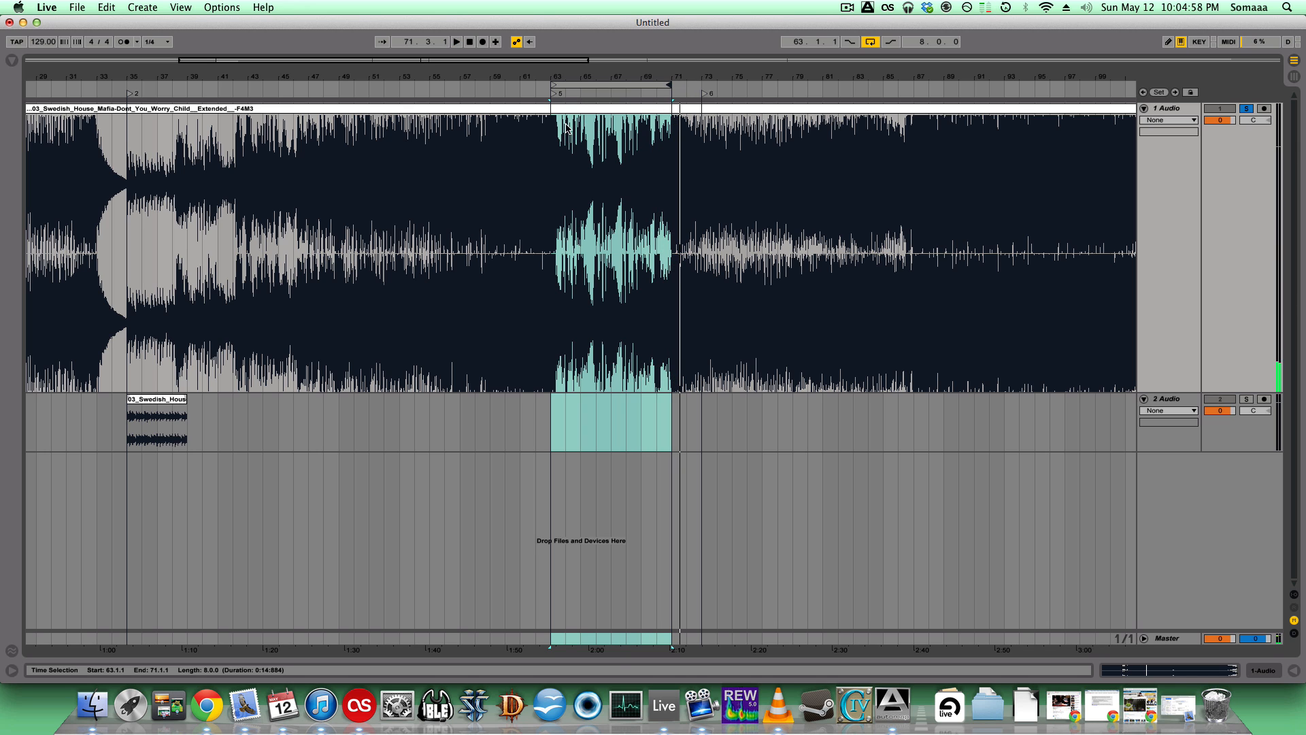
Move bars 63 to 71 of the song from 1 Audio down to 2 Audio and delete the clip at bar 35 on 2 Audio
drag(554, 126, 670, 134)
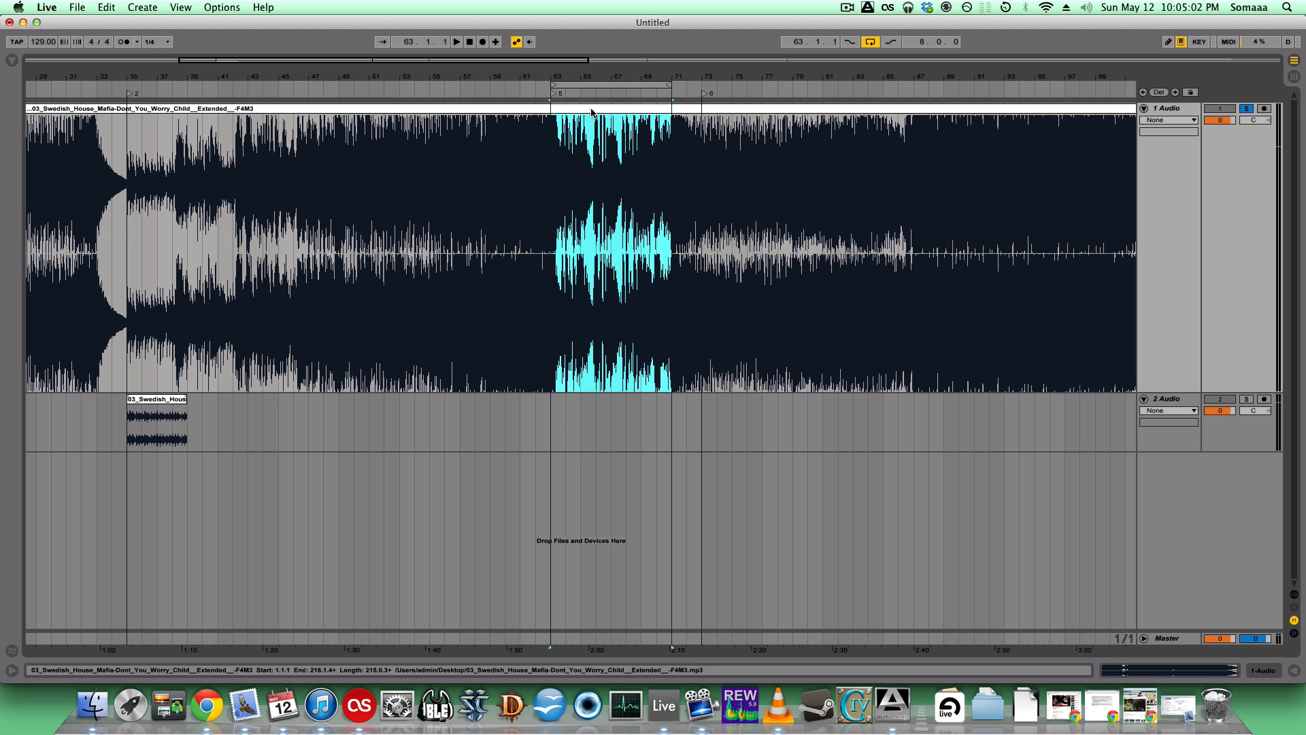
drag(591, 112, 597, 417)
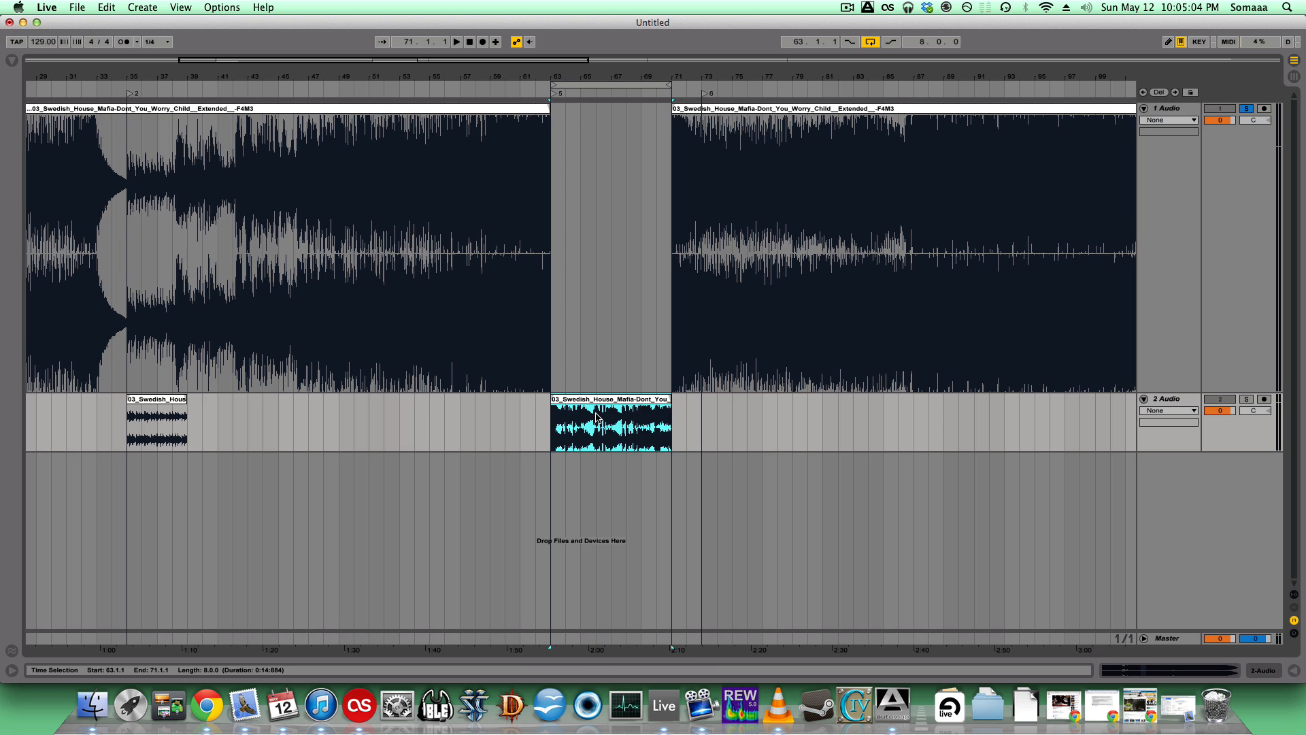
click(161, 402)
key(Delete)
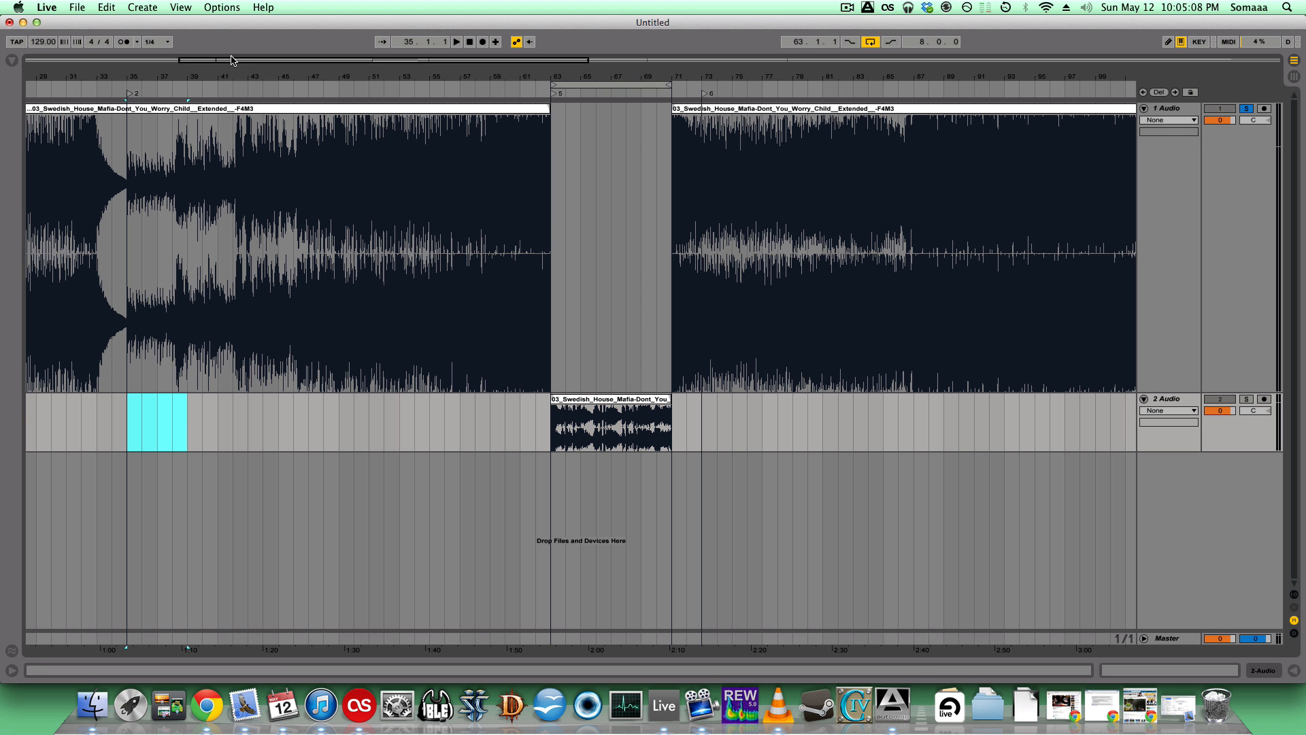
Set the arrangement loop to the 17 bars from bar 112 to bar 129 and move that section from 1 Audio to 2 Audio
drag(232, 61, 300, 49)
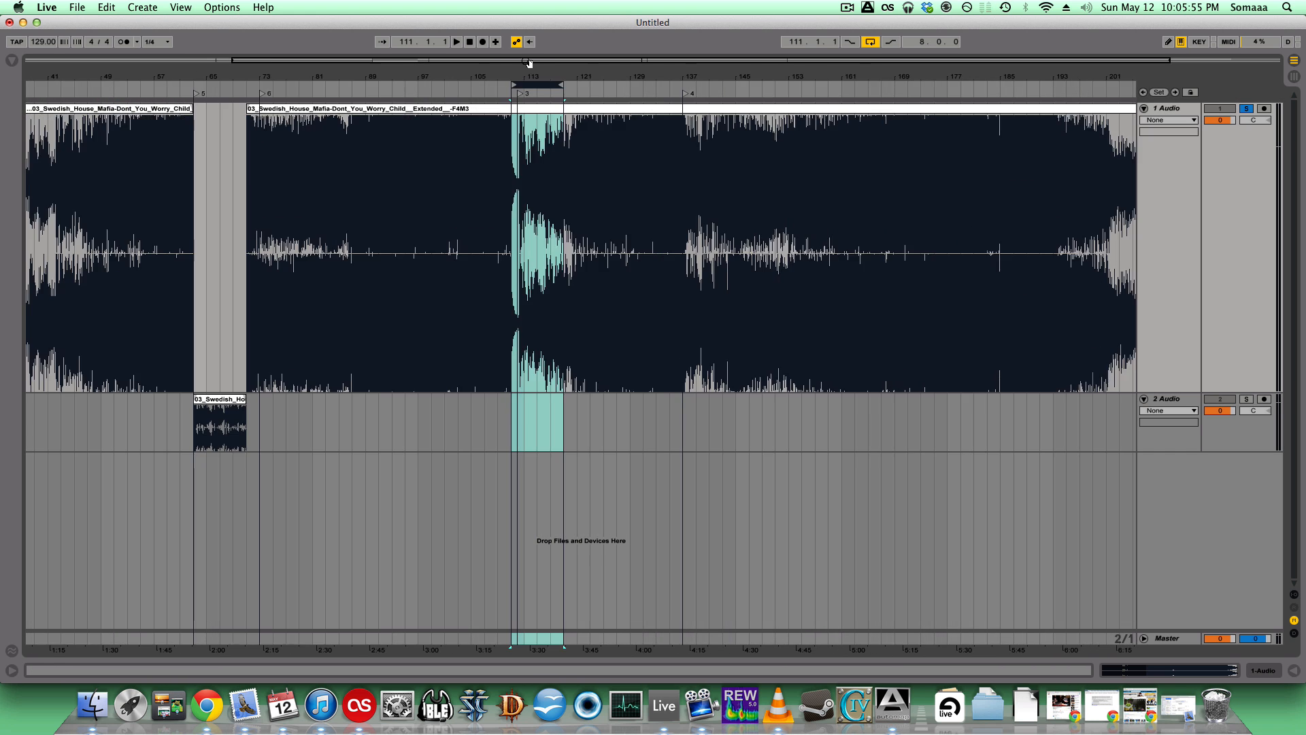
drag(531, 65, 620, 76)
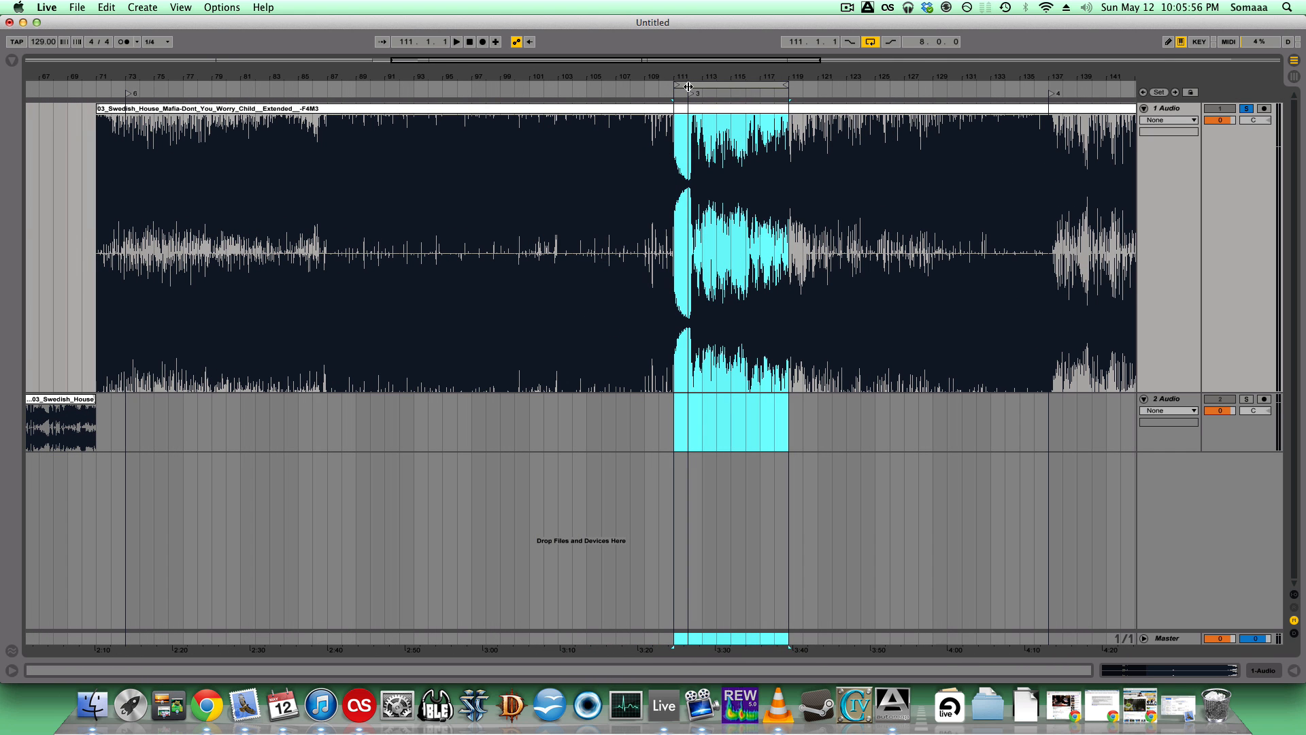
click(689, 87)
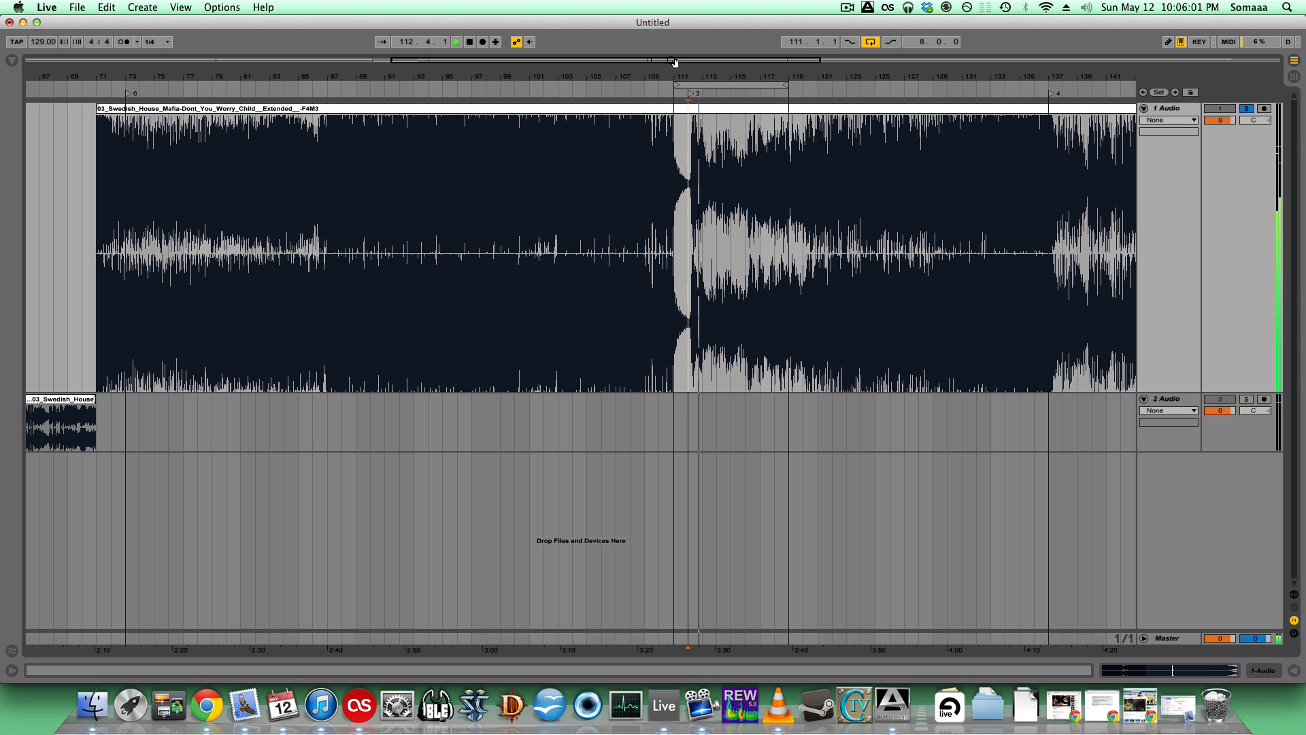
drag(675, 61, 713, 81)
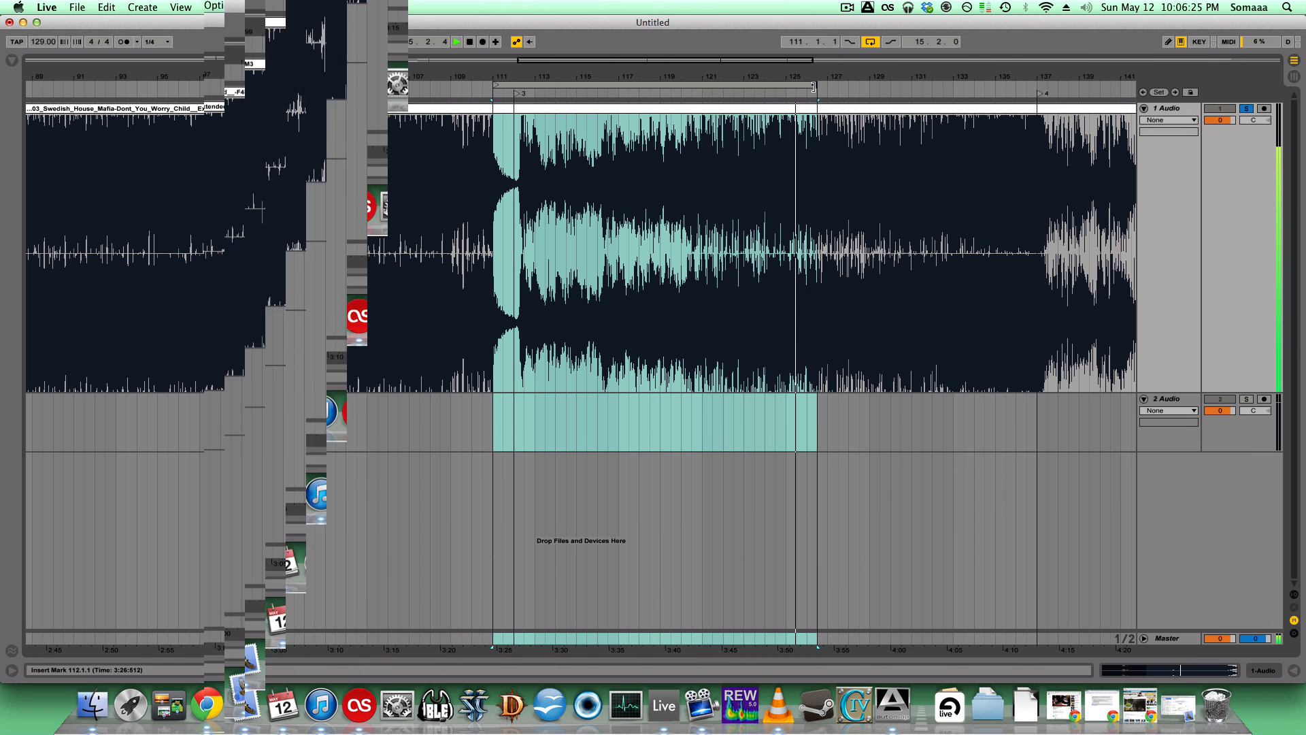
drag(813, 87, 867, 90)
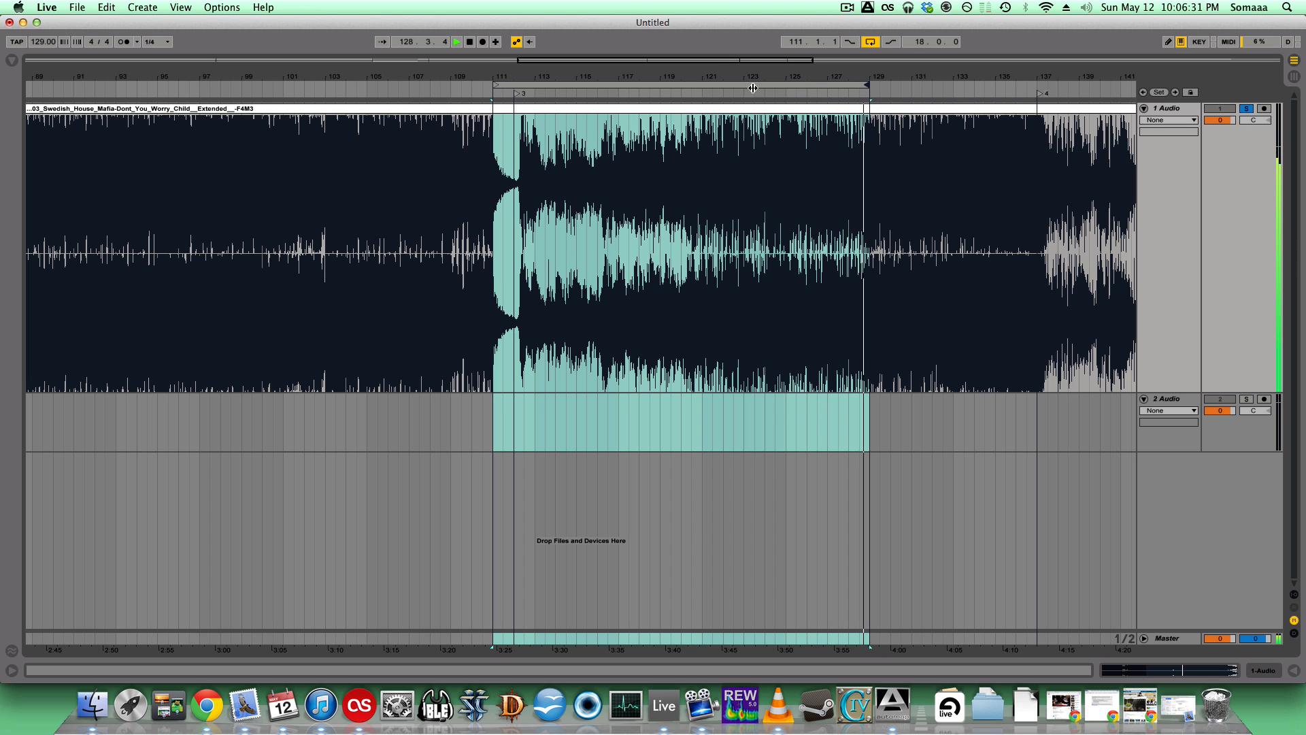
key(space)
drag(496, 85, 515, 85)
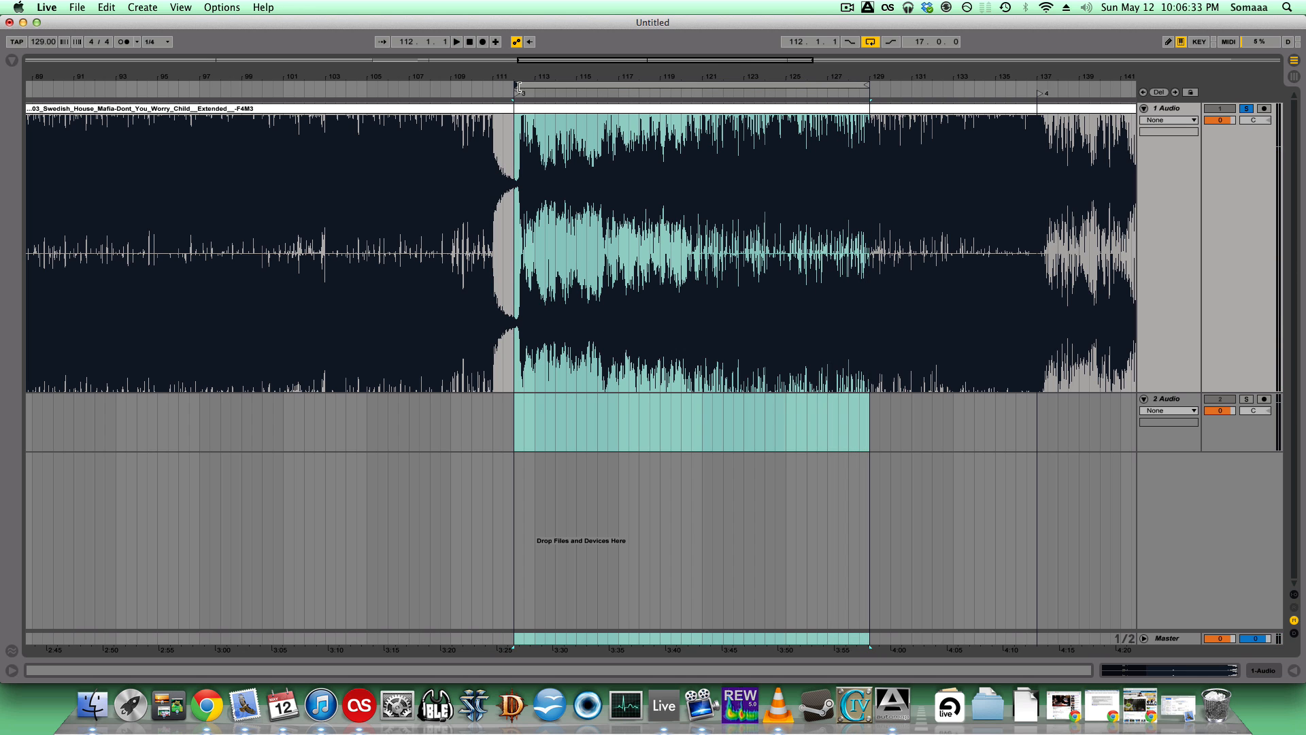
drag(573, 116, 574, 413)
drag(574, 413, 574, 413)
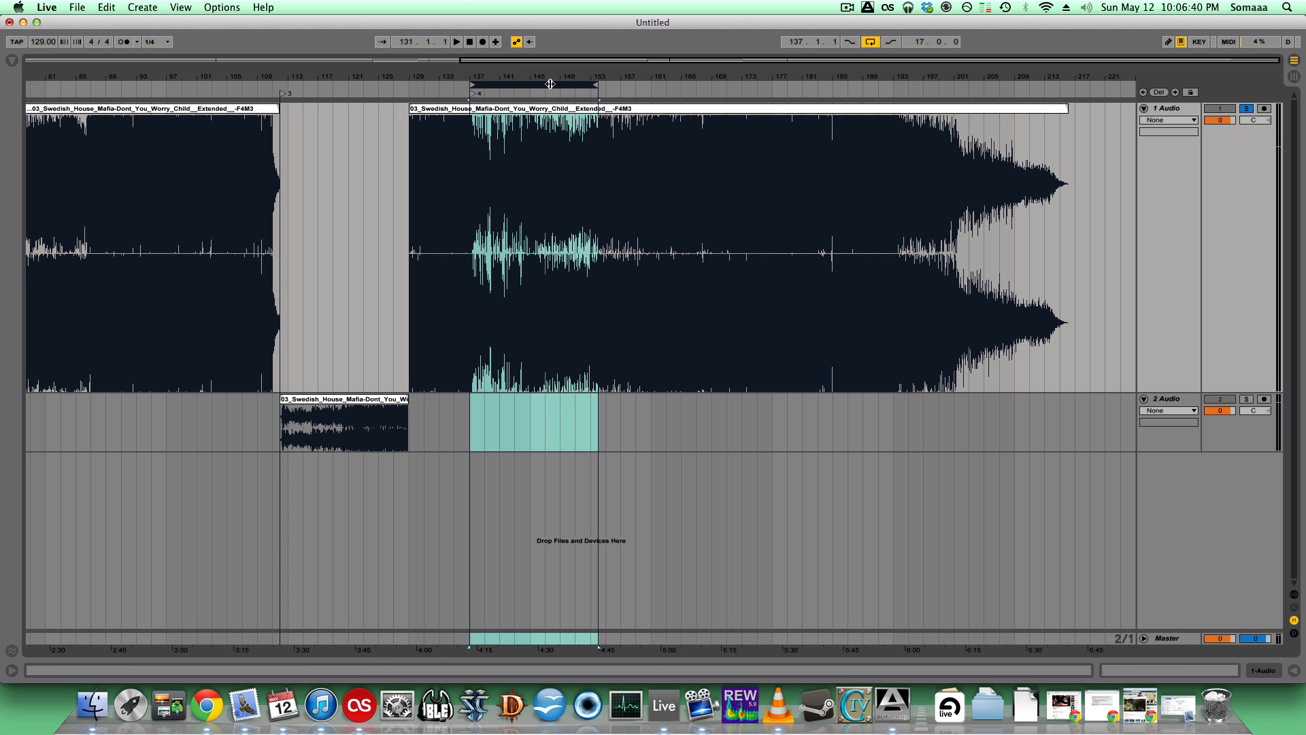
Play the loop at bar 137, shorten it to eight bars and move that section from 1 Audio to 2 Audio
key(space)
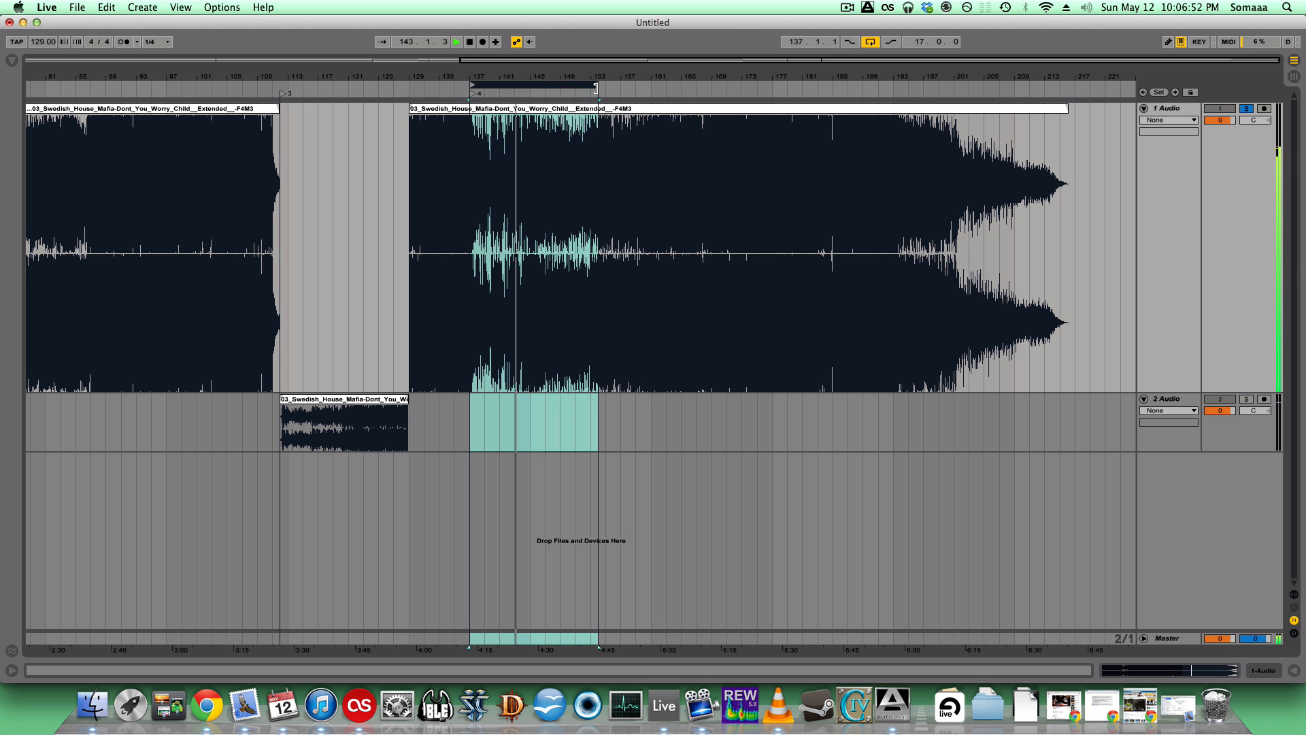
drag(598, 91, 532, 91)
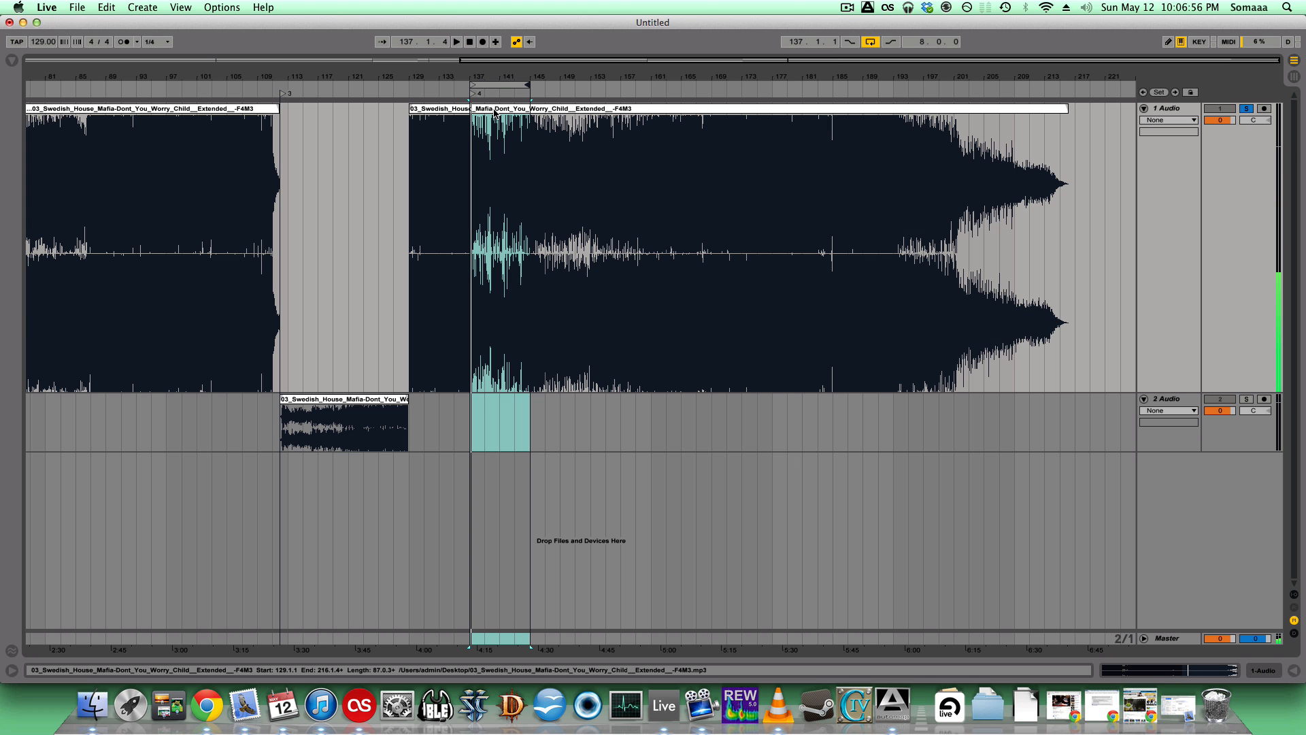
drag(495, 111, 501, 443)
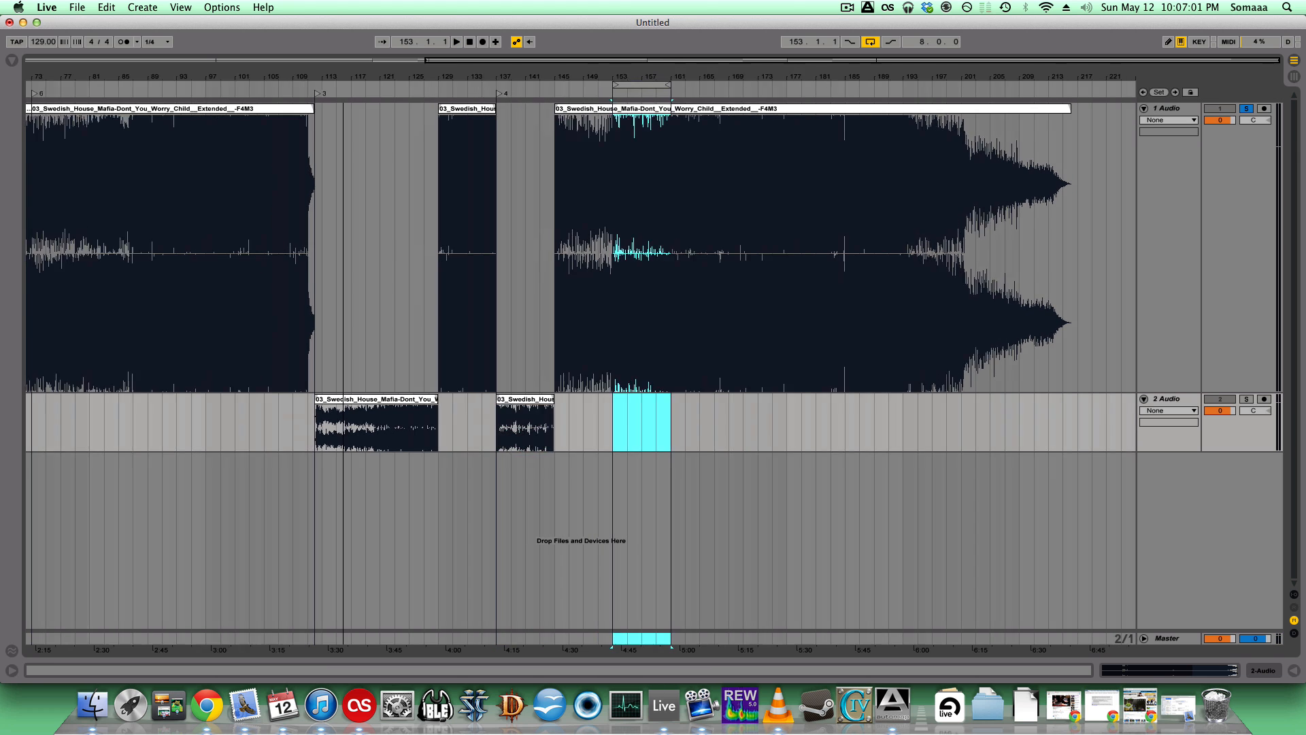
Reduce the height of the 1 Audio track, enlarge 2 Audio, and solo 2 Audio
drag(351, 76, 351, 61)
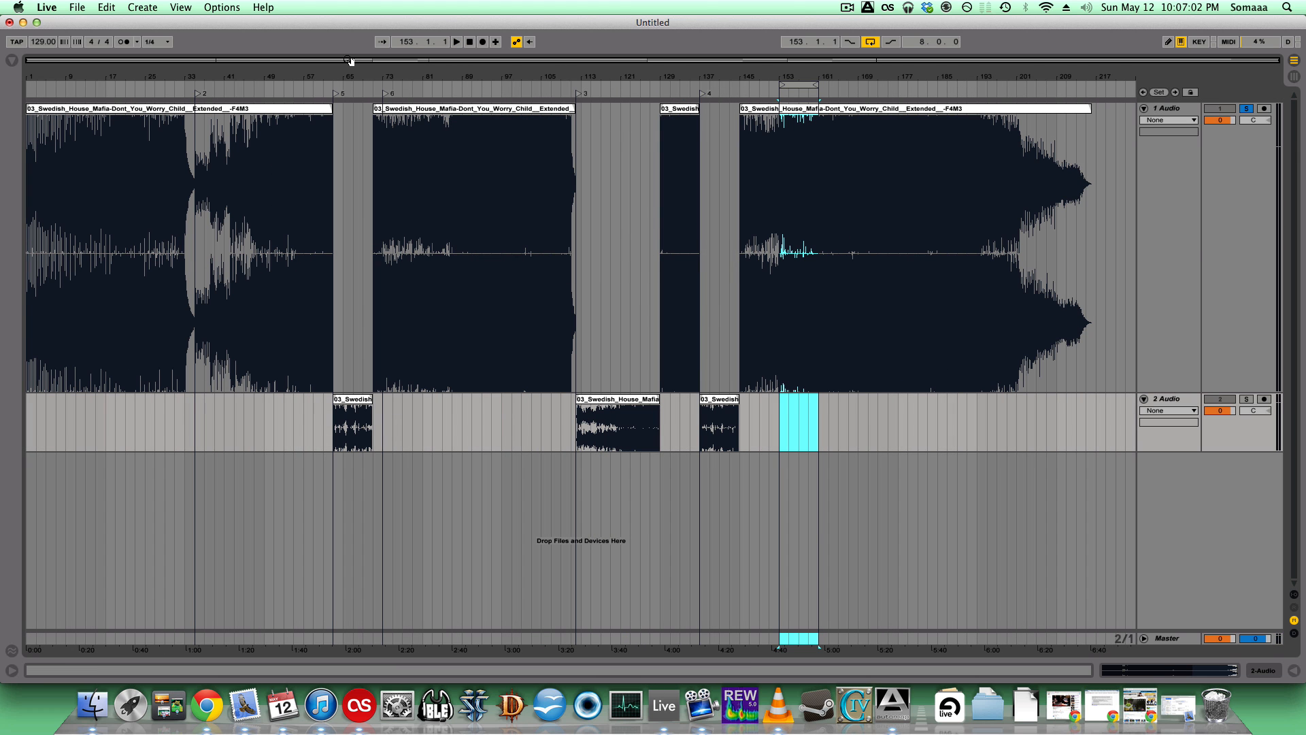
drag(1190, 392, 1189, 230)
drag(1181, 288, 1150, 451)
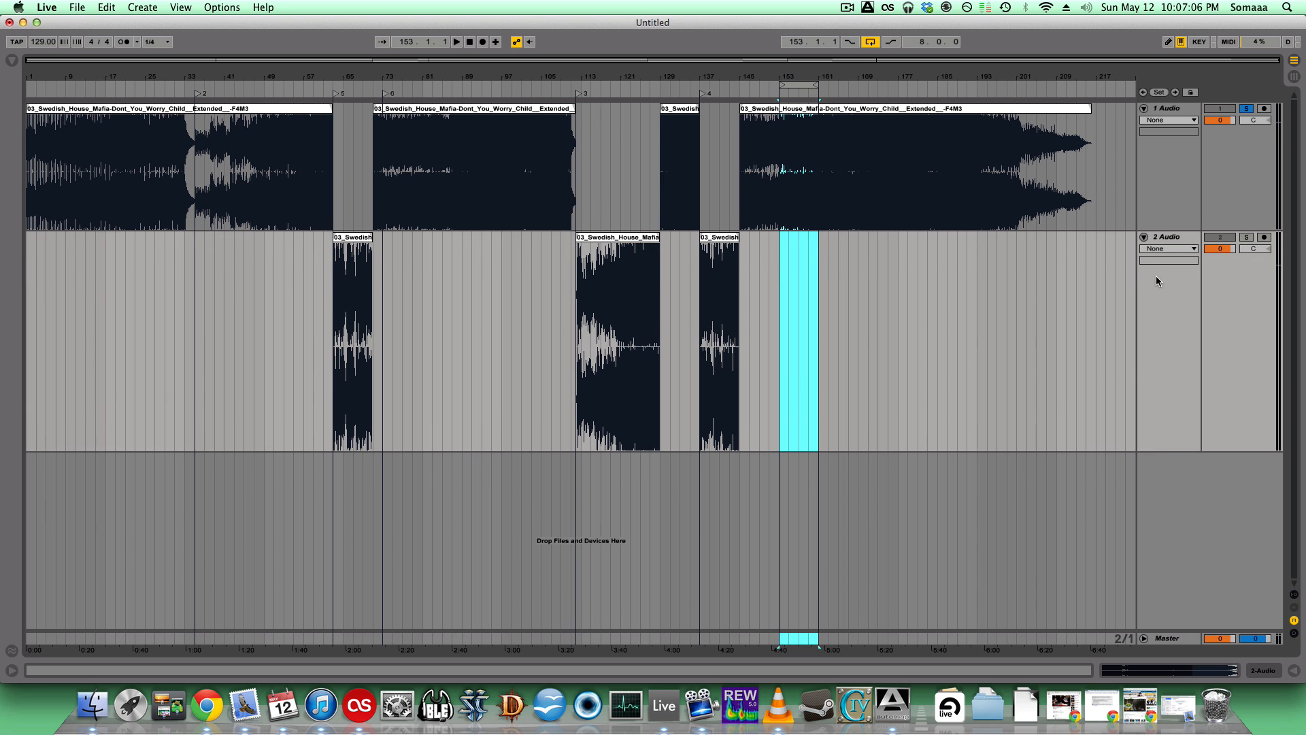
click(1170, 240)
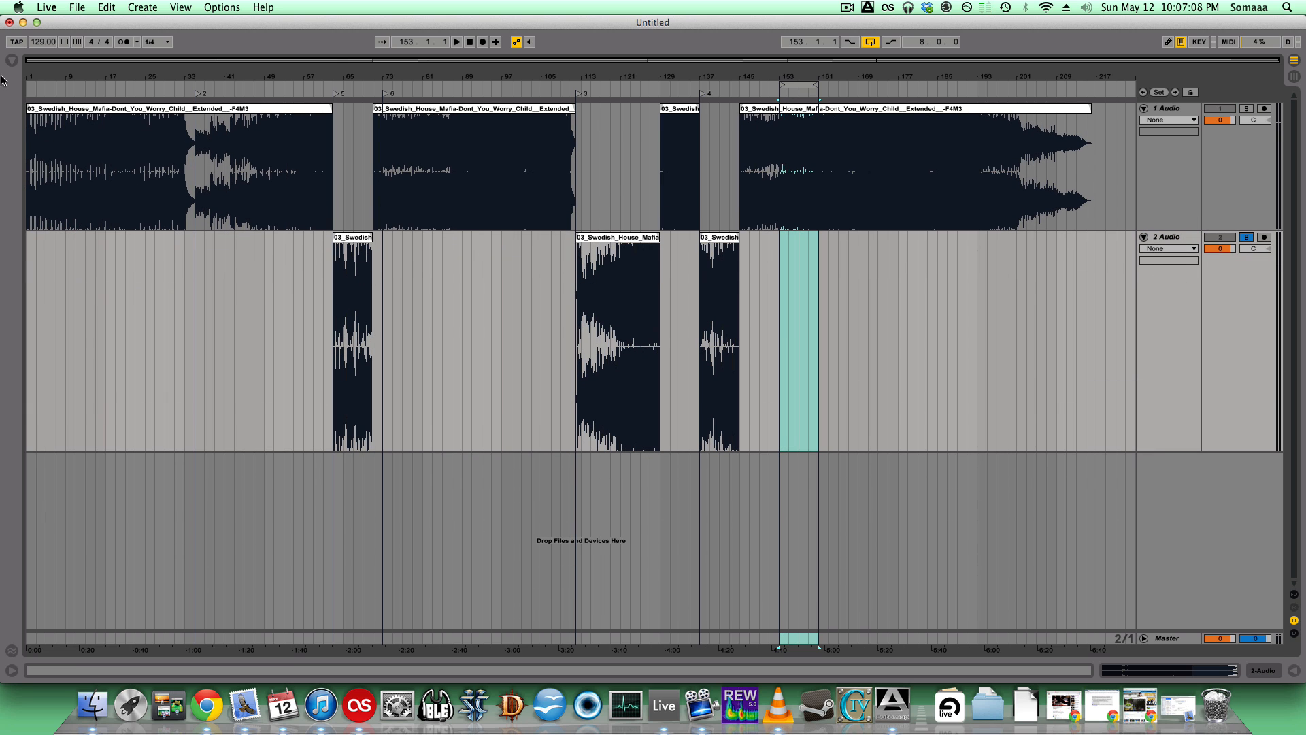
Add an EQ Eight audio effect to the 2 Audio track
click(10, 62)
click(43, 130)
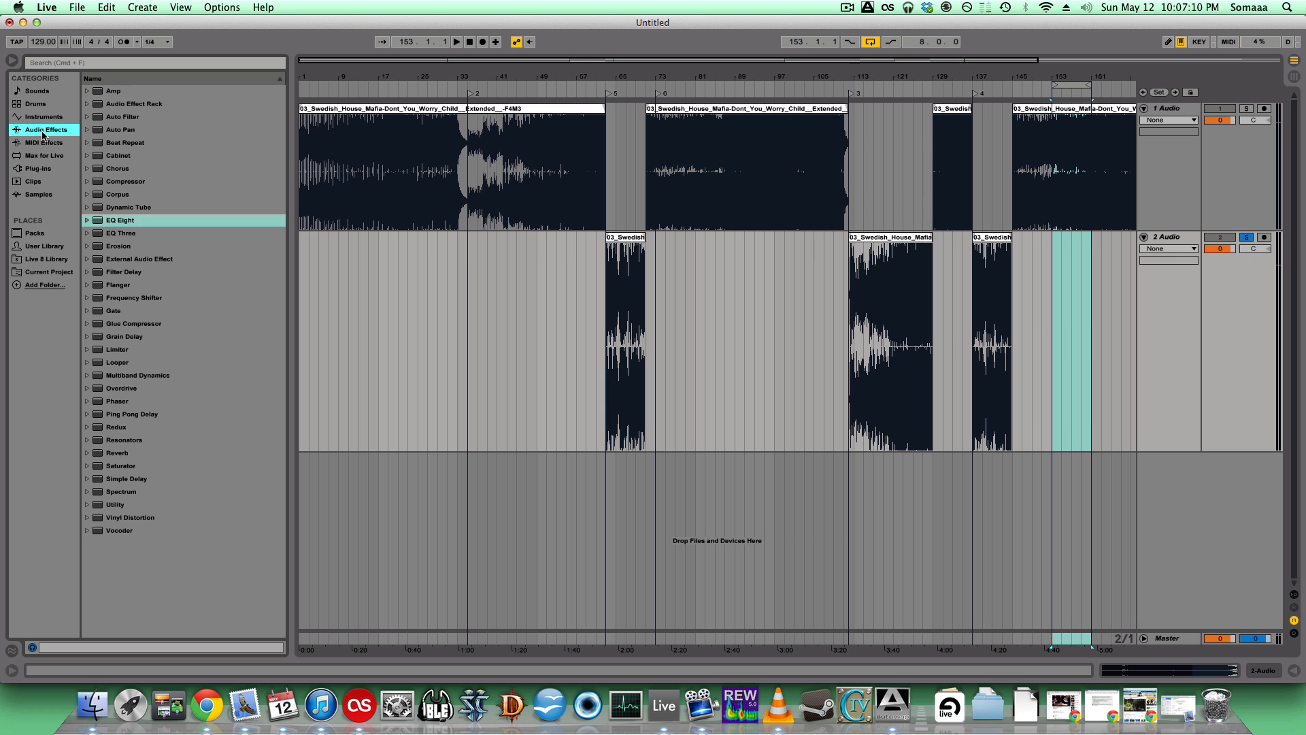
drag(98, 221, 1037, 253)
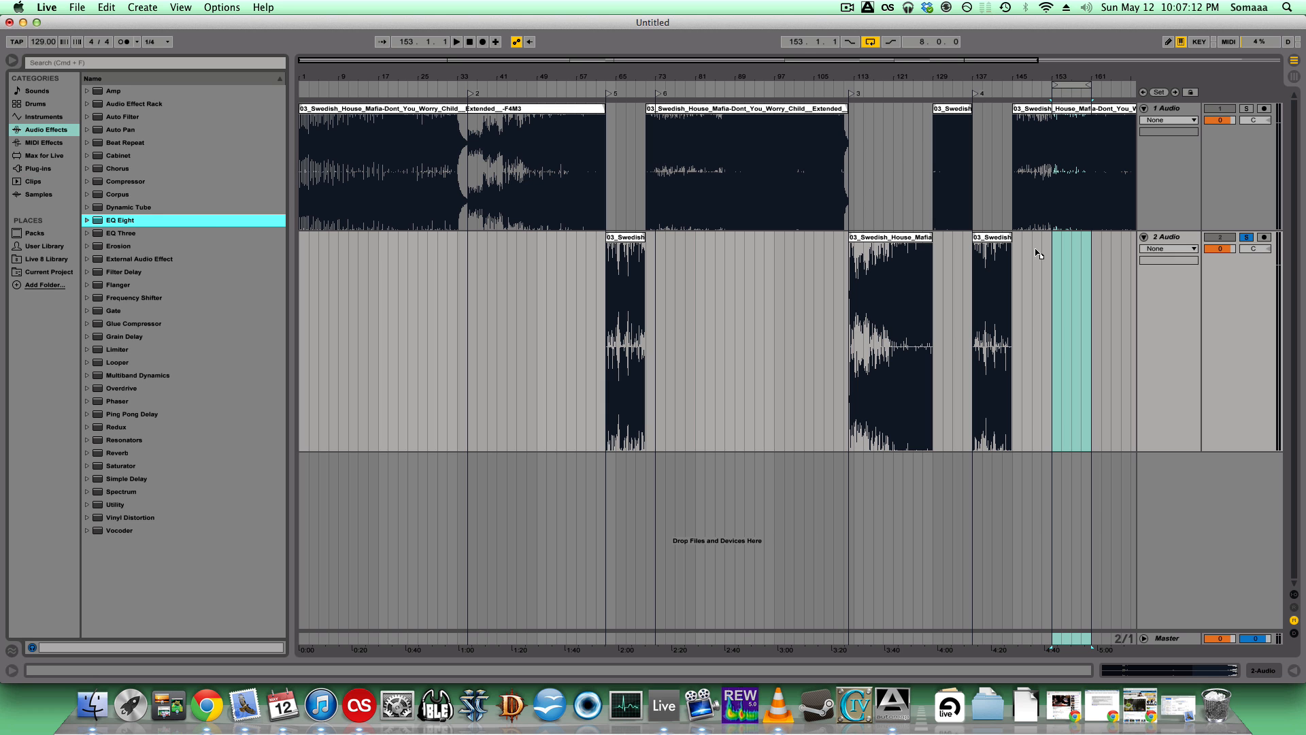
drag(1186, 238, 1181, 239)
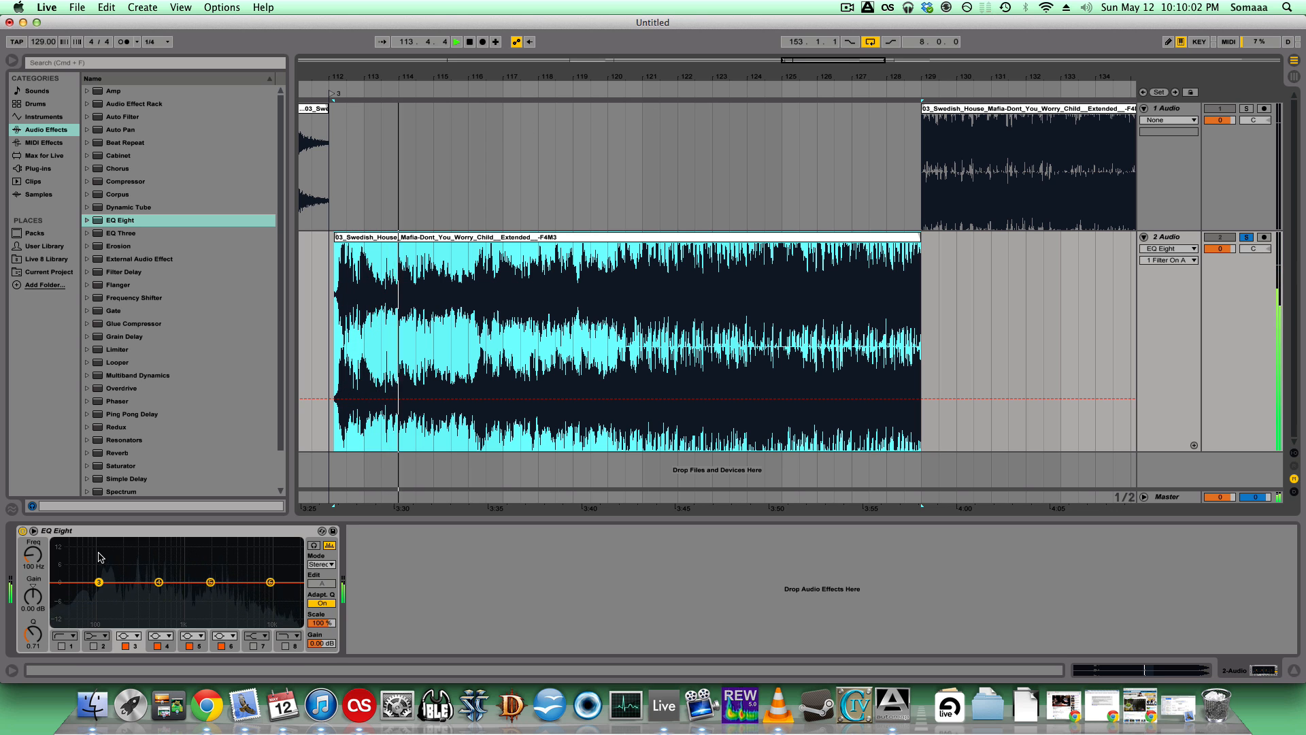
Enable EQ Eight band 1 as a low cut at about 380 Hz and band 8 as a high cut just above 10 kHz
click(62, 646)
drag(64, 595, 148, 590)
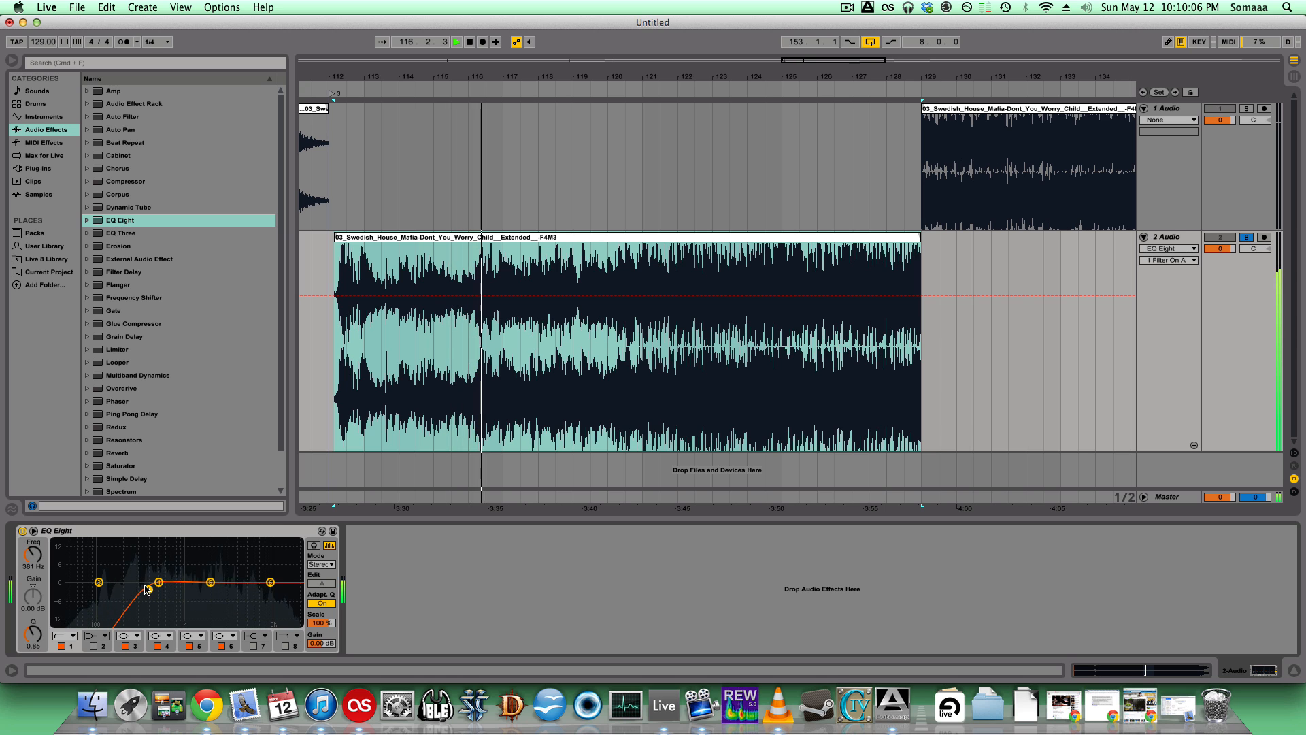
click(286, 646)
mouse_move(292, 592)
mouse_down()
mouse_move(209, 586)
mouse_move(285, 591)
mouse_up()
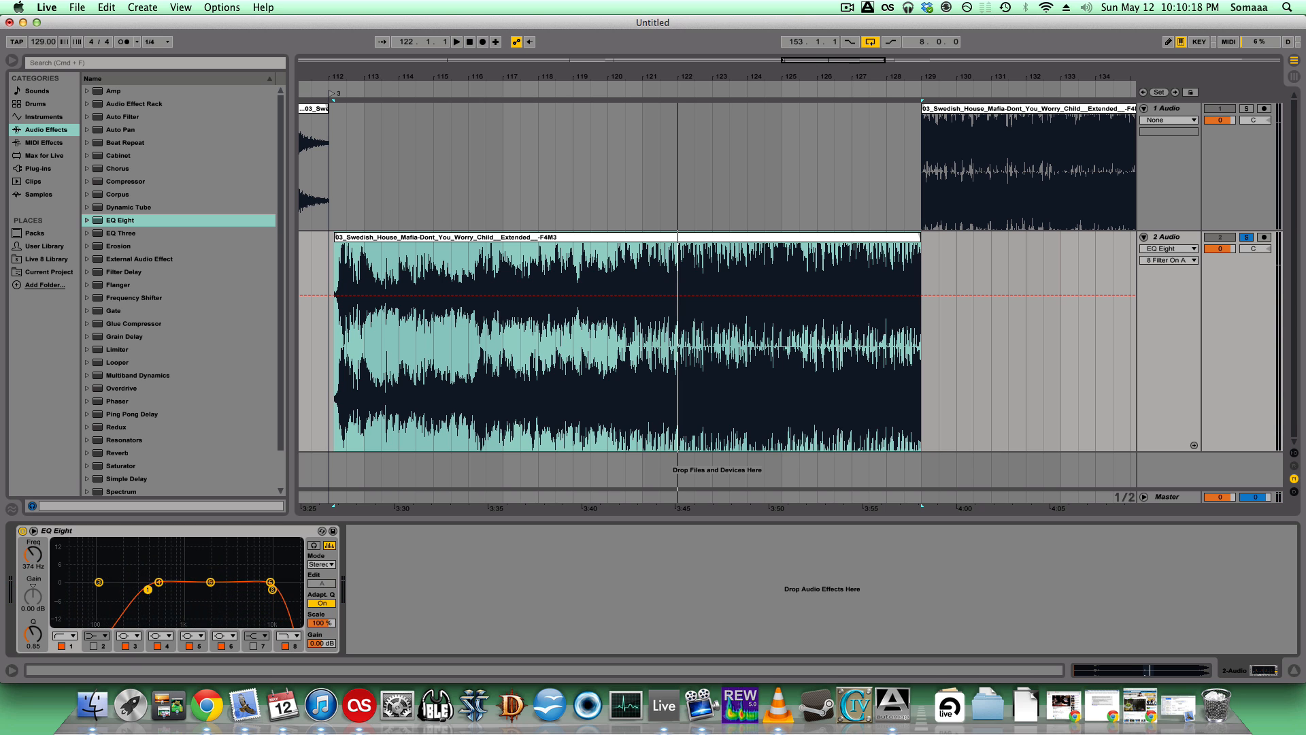
Play the section from bar 122 and set the EQ Eight low-cut frequency to 465 Hz by ear
click(671, 84)
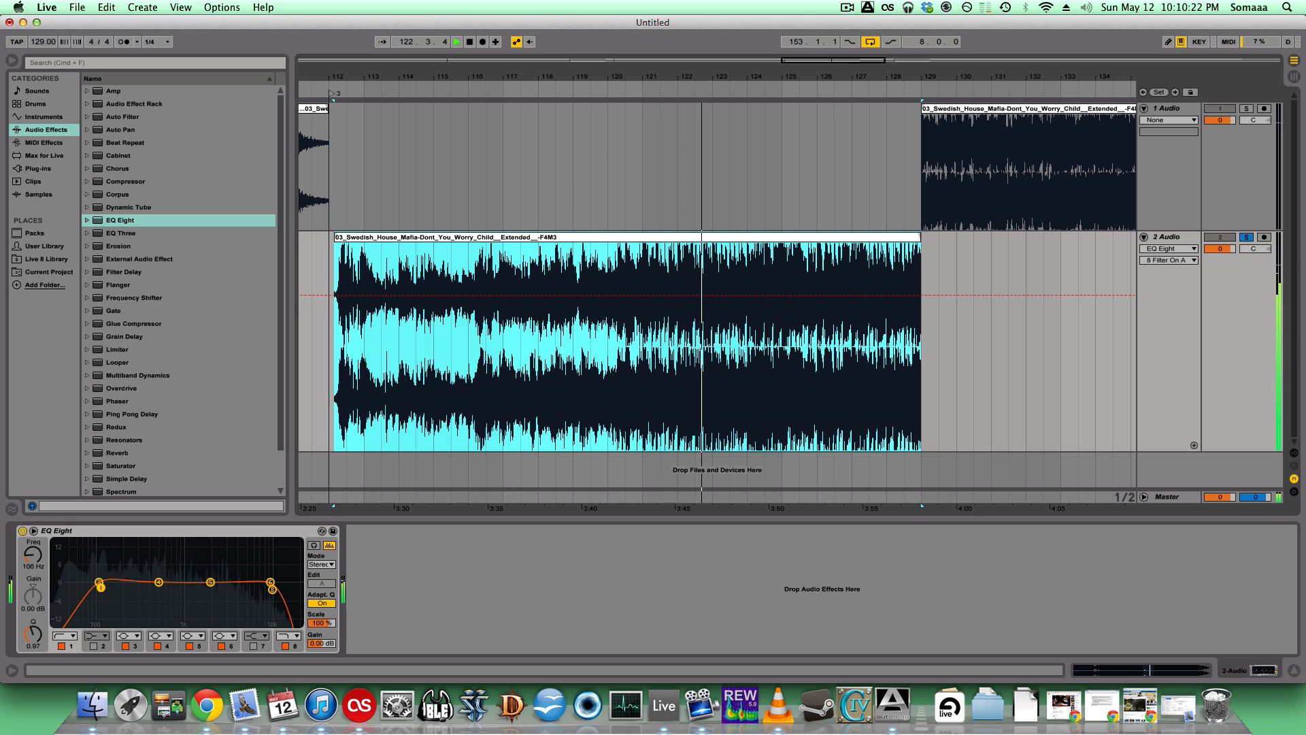
drag(100, 585, 157, 588)
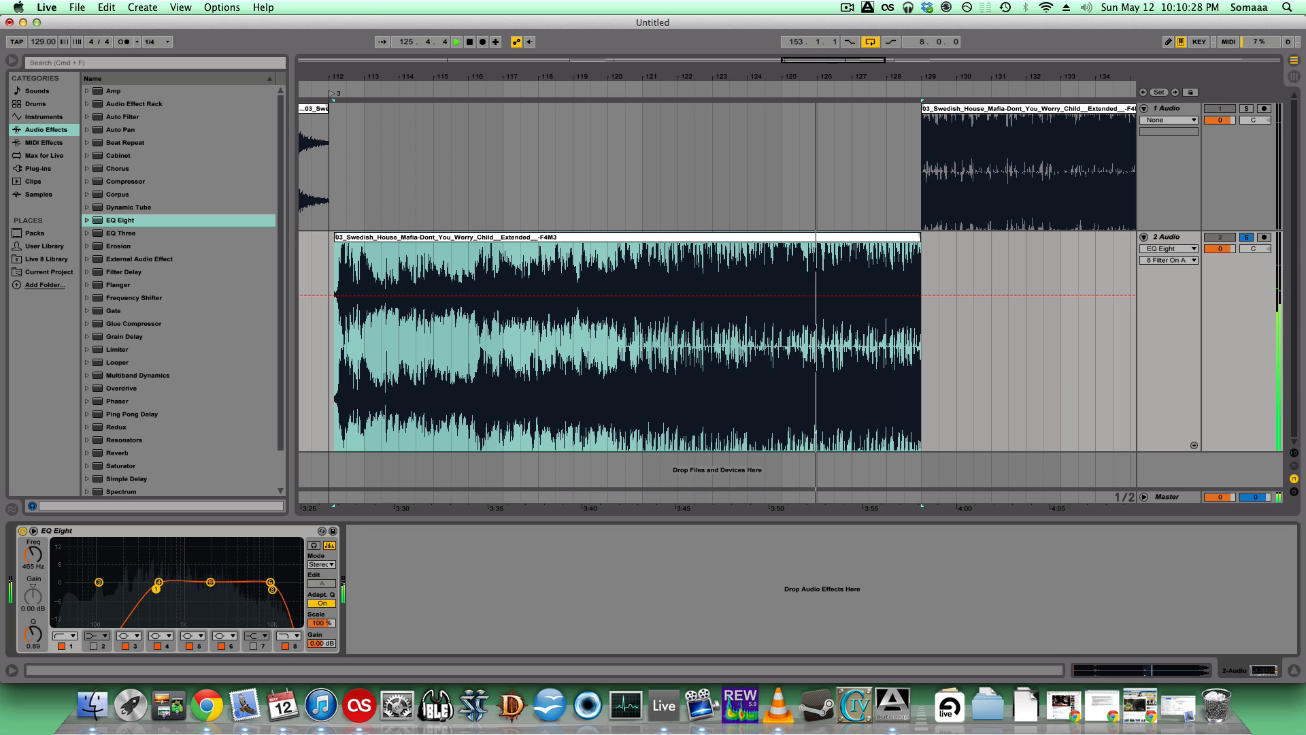
drag(156, 588, 156, 589)
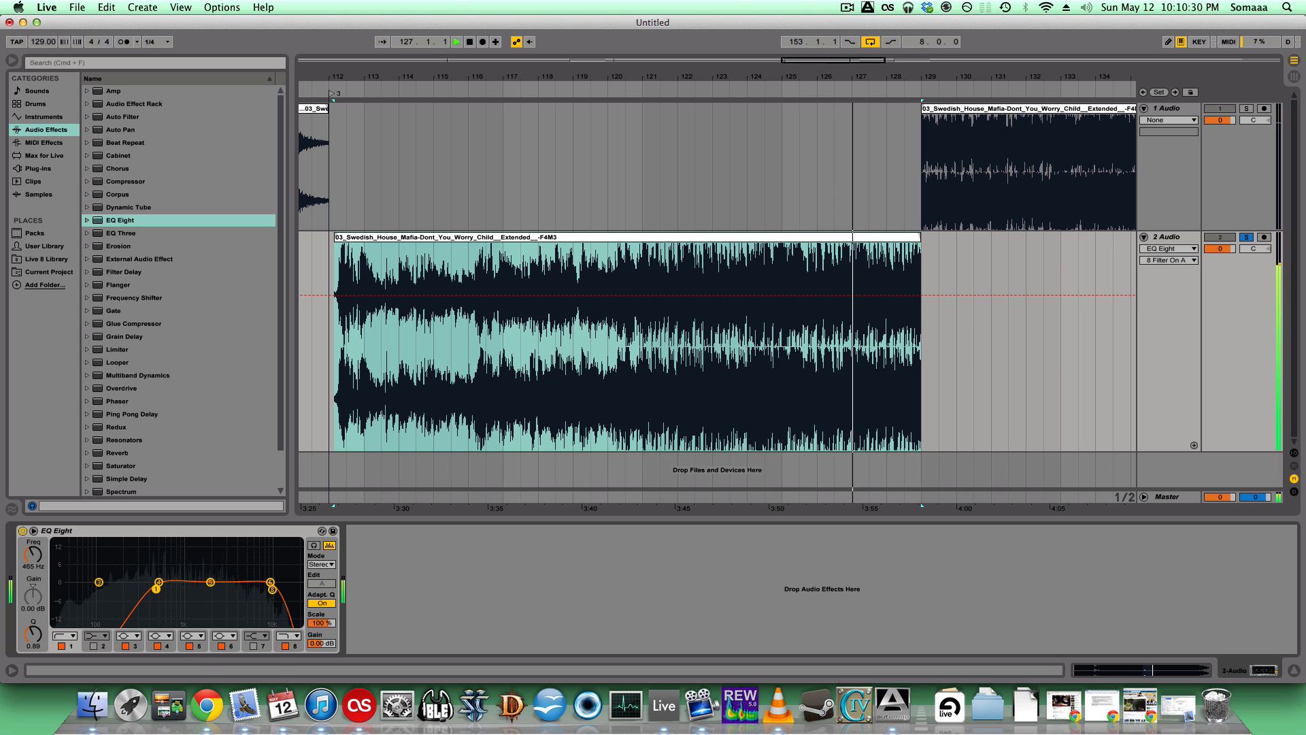
key(space)
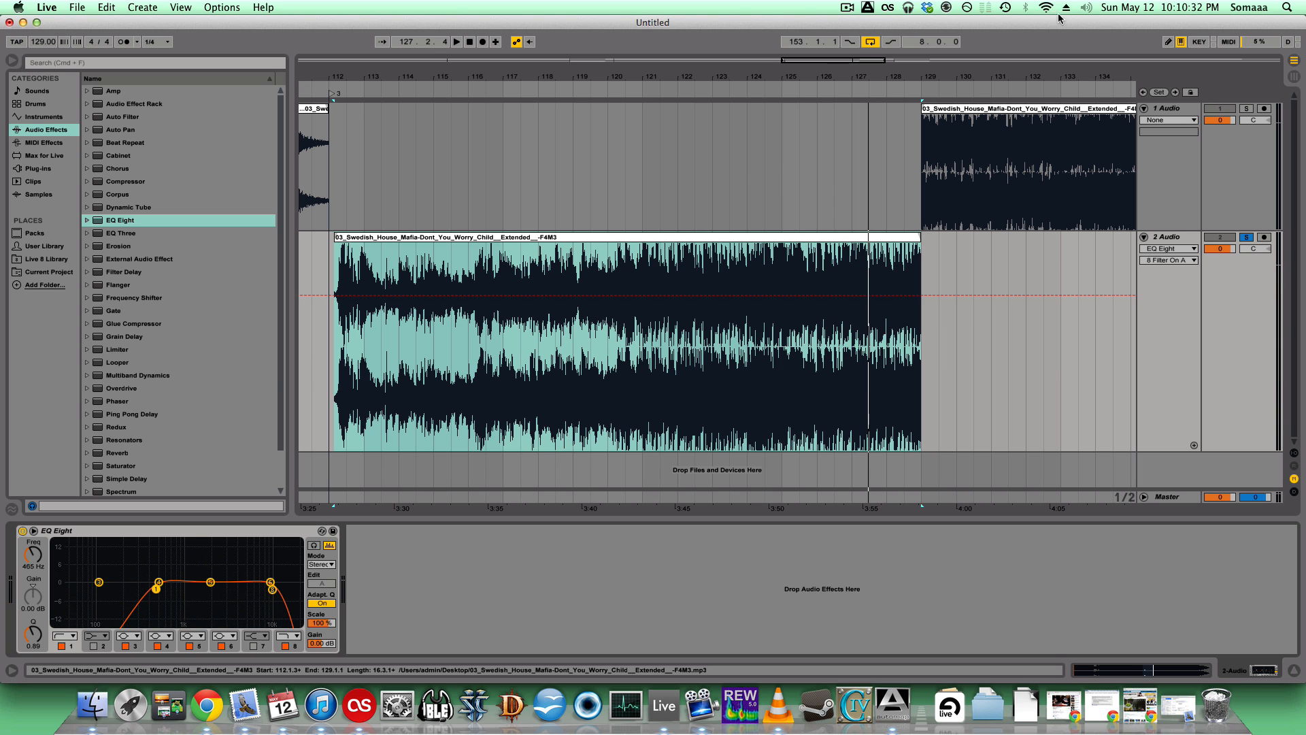
Audition the filtered 2 Audio clips from bar 112 and bar 137
drag(855, 61, 889, 112)
click(902, 241)
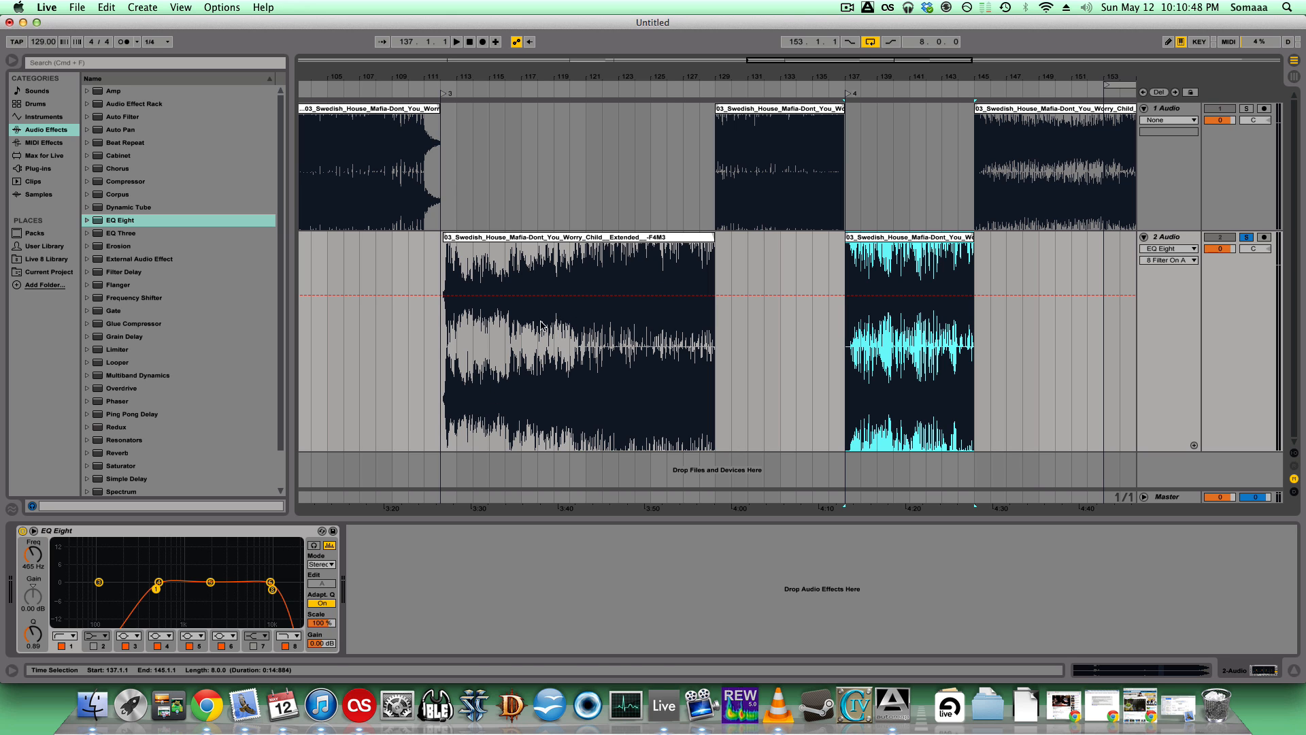
click(627, 238)
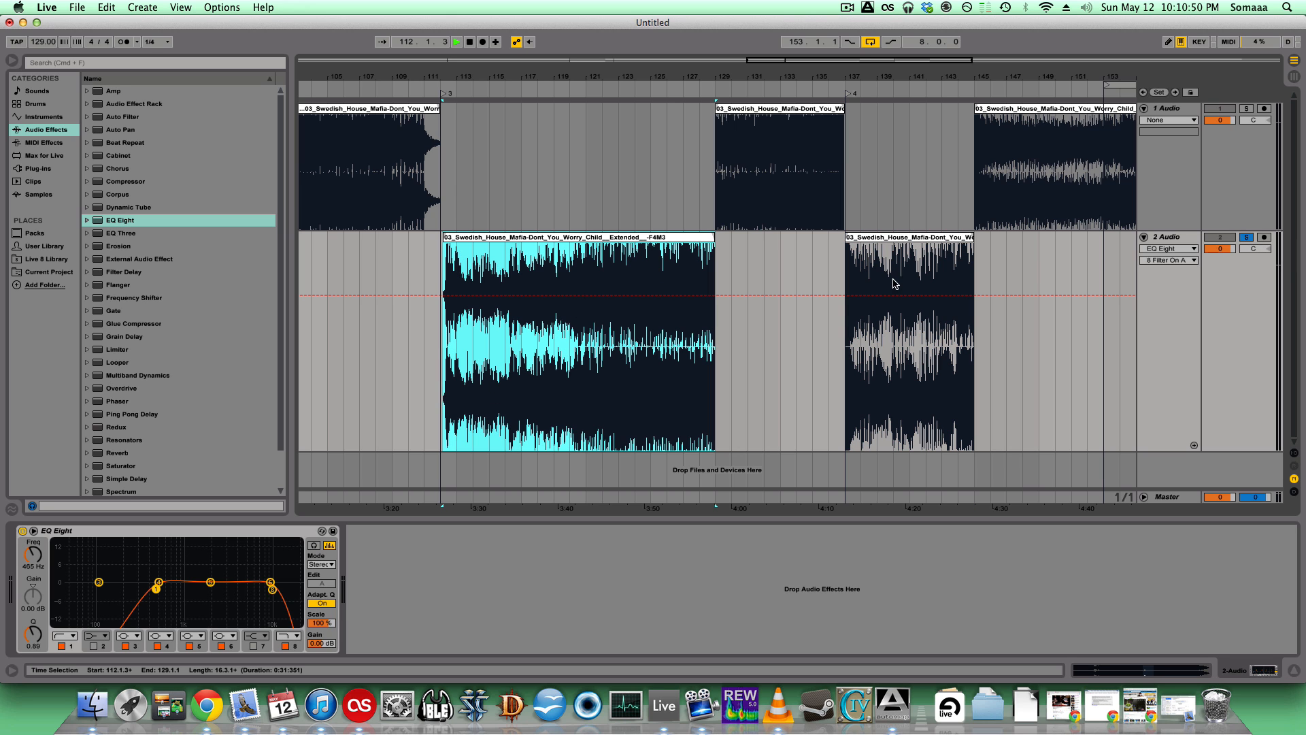
click(872, 239)
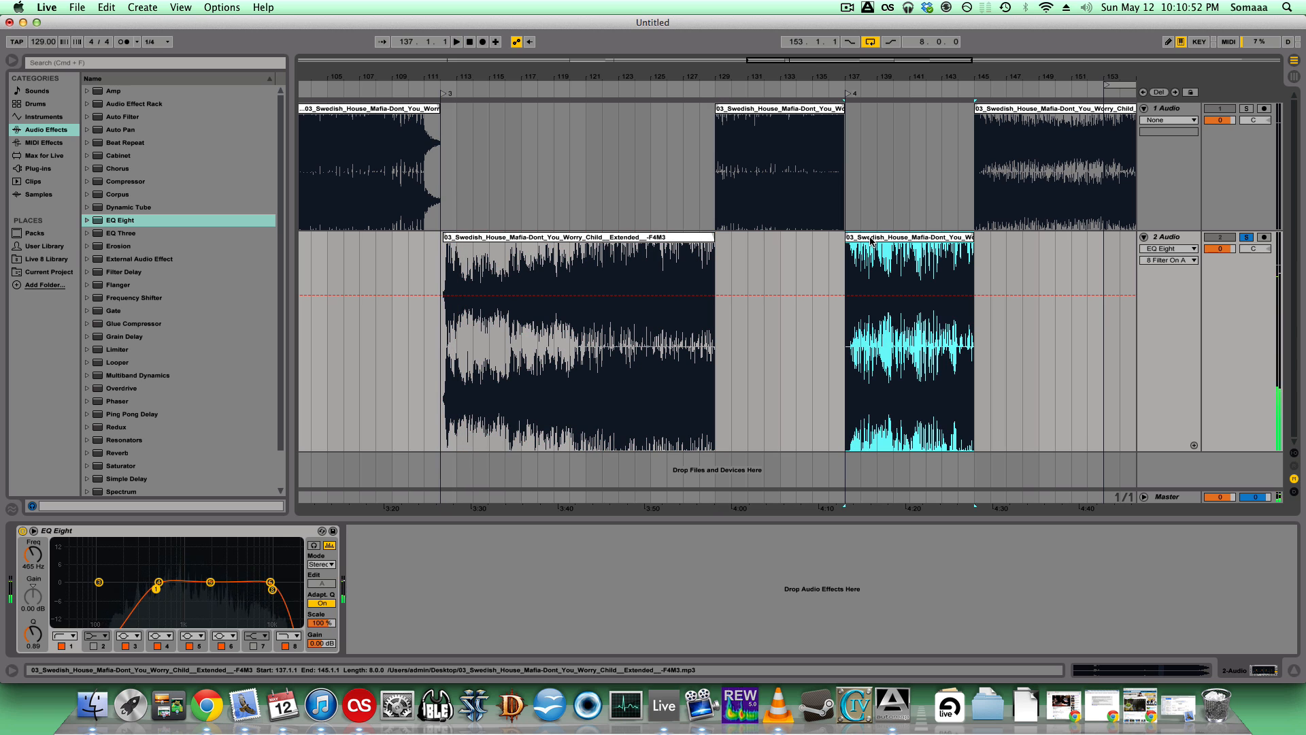
key(space)
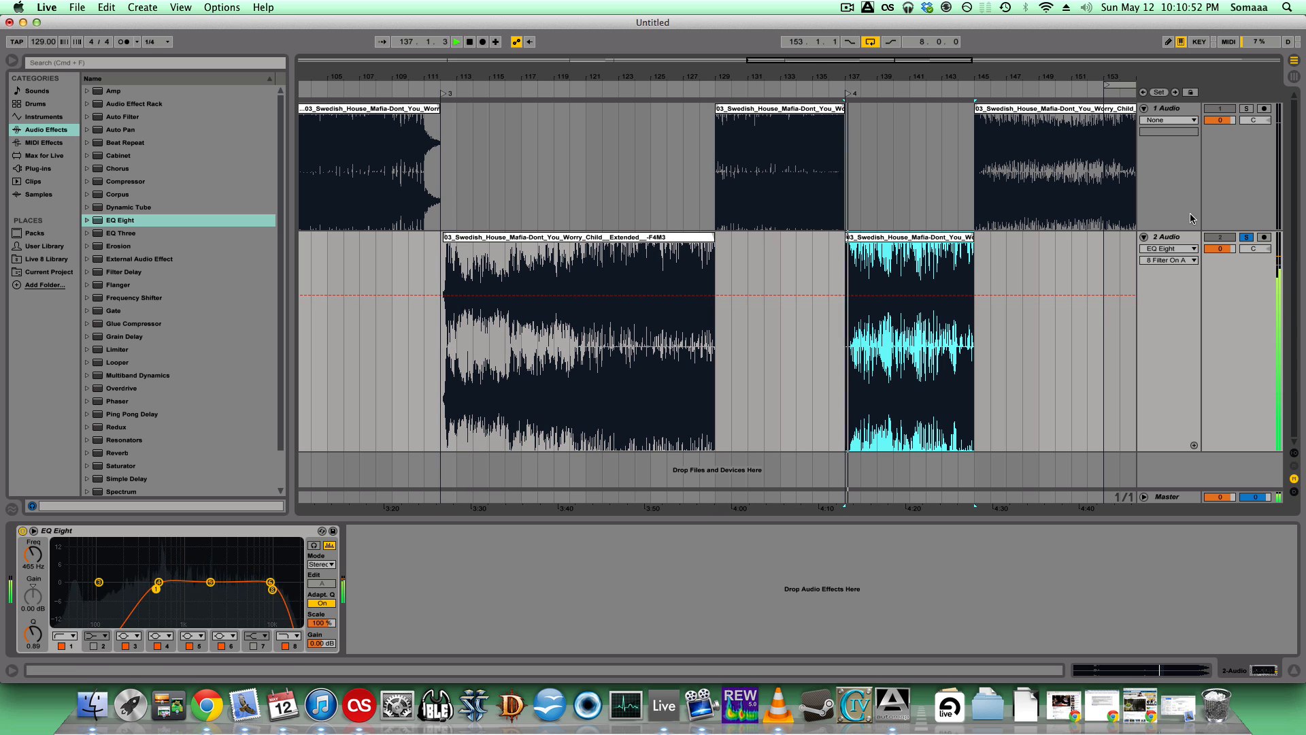
Compare the sound with EQ Eight bypassed and enabled, and set the band 8 high cut to 11.0 kHz
click(22, 531)
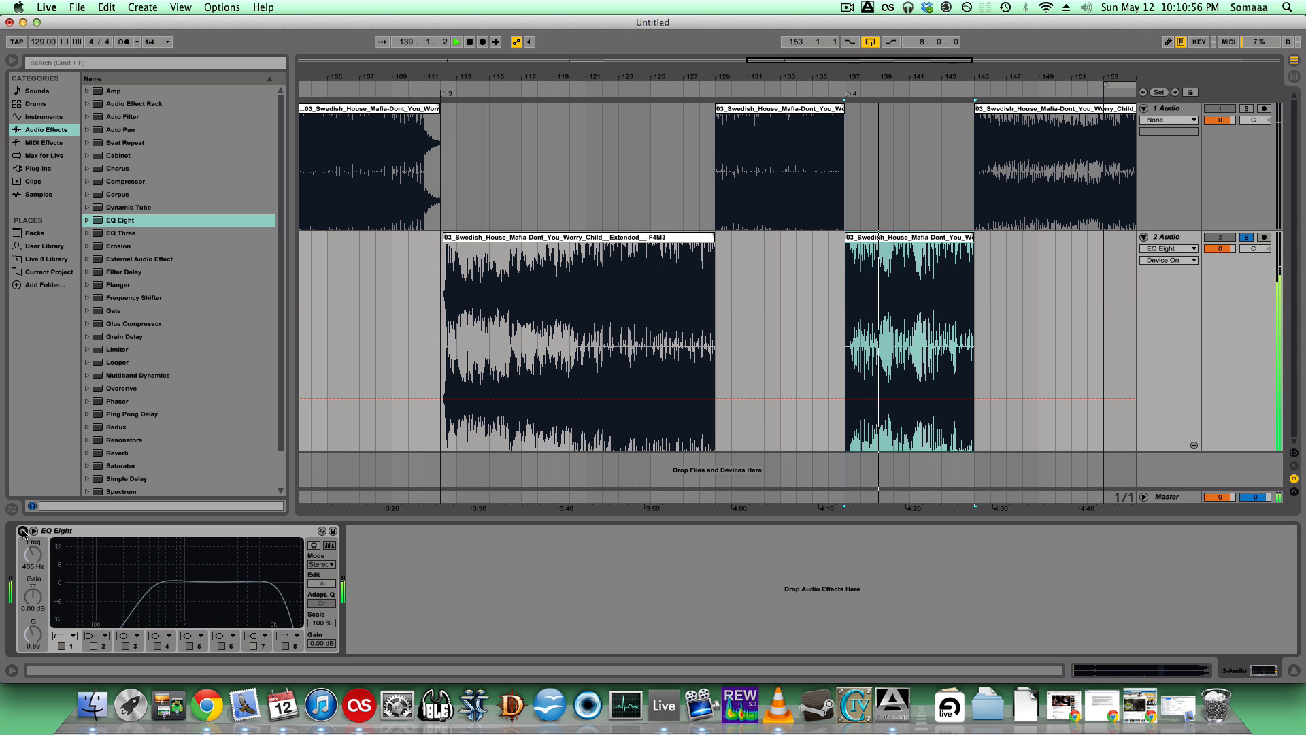
click(23, 531)
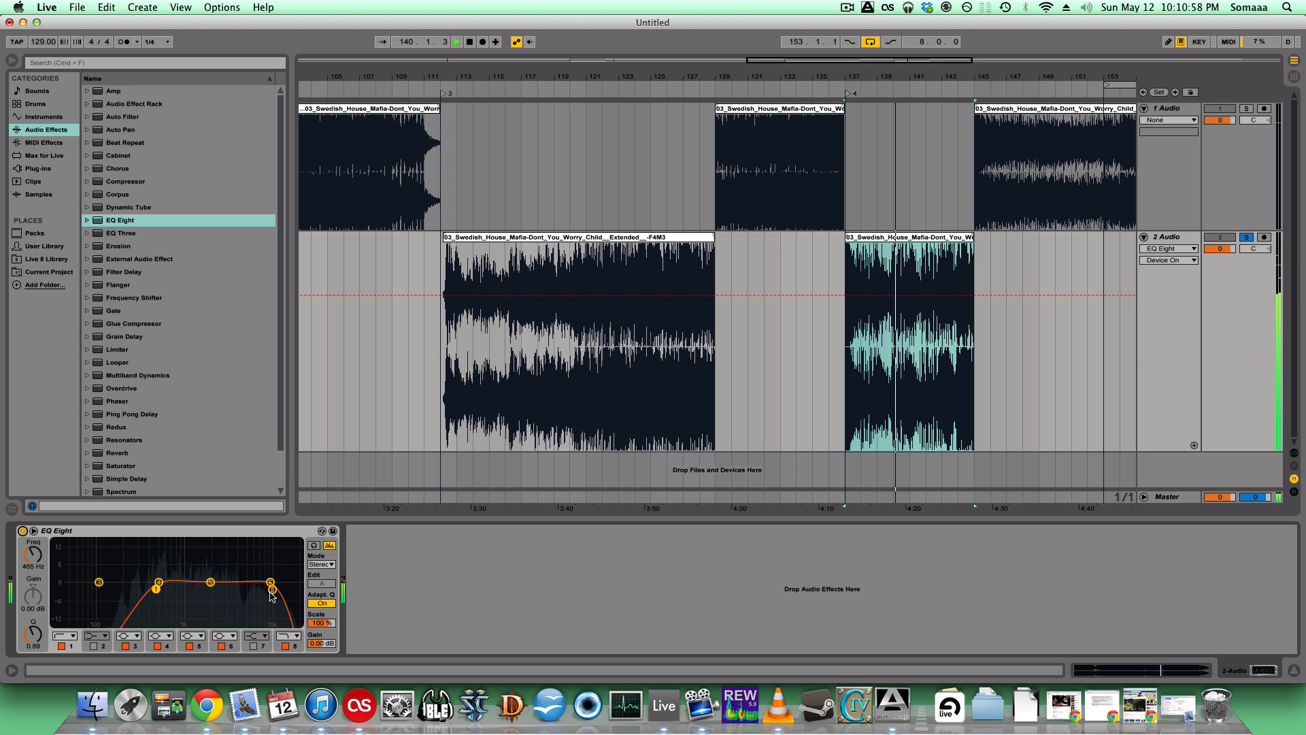
mouse_move(272, 592)
mouse_down()
mouse_move(230, 589)
mouse_move(273, 590)
mouse_up()
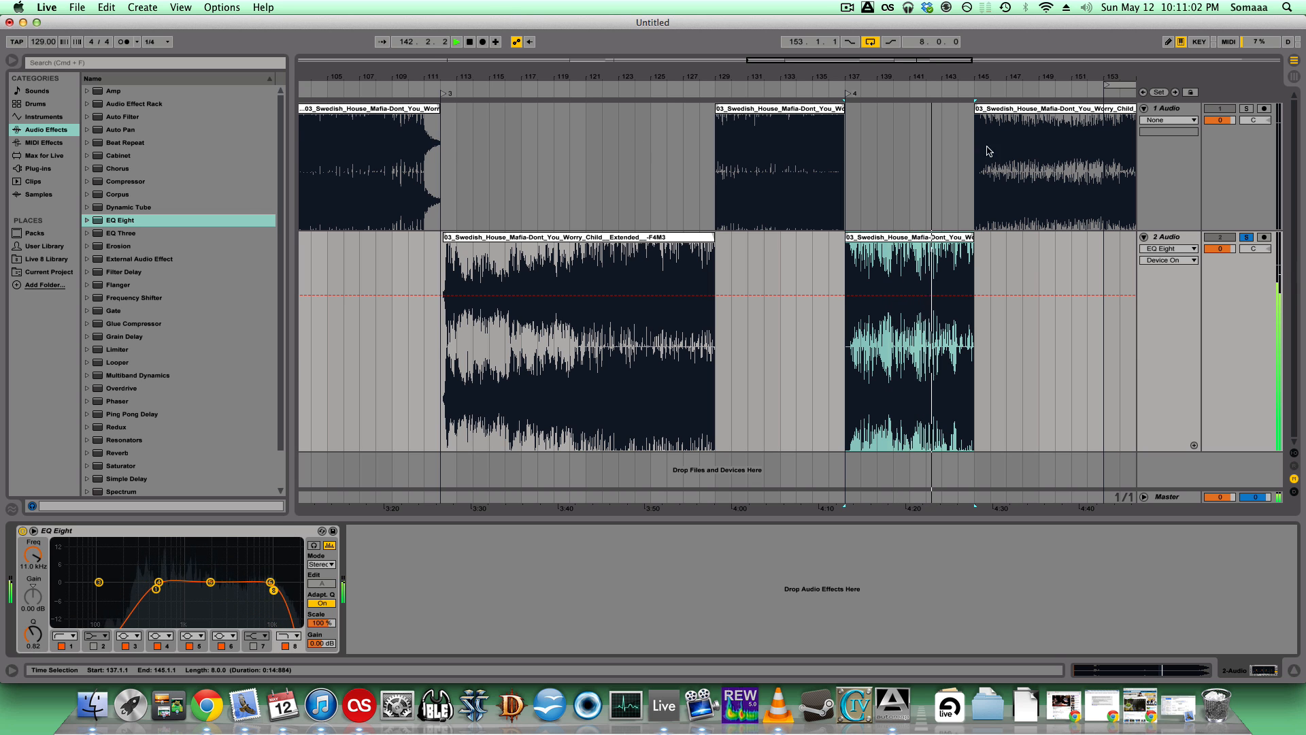
key(space)
Copy the 2 Audio clip at bar 63 from the arrangement into scene 4 of 2 Audio in Session View
drag(914, 62, 1082, 35)
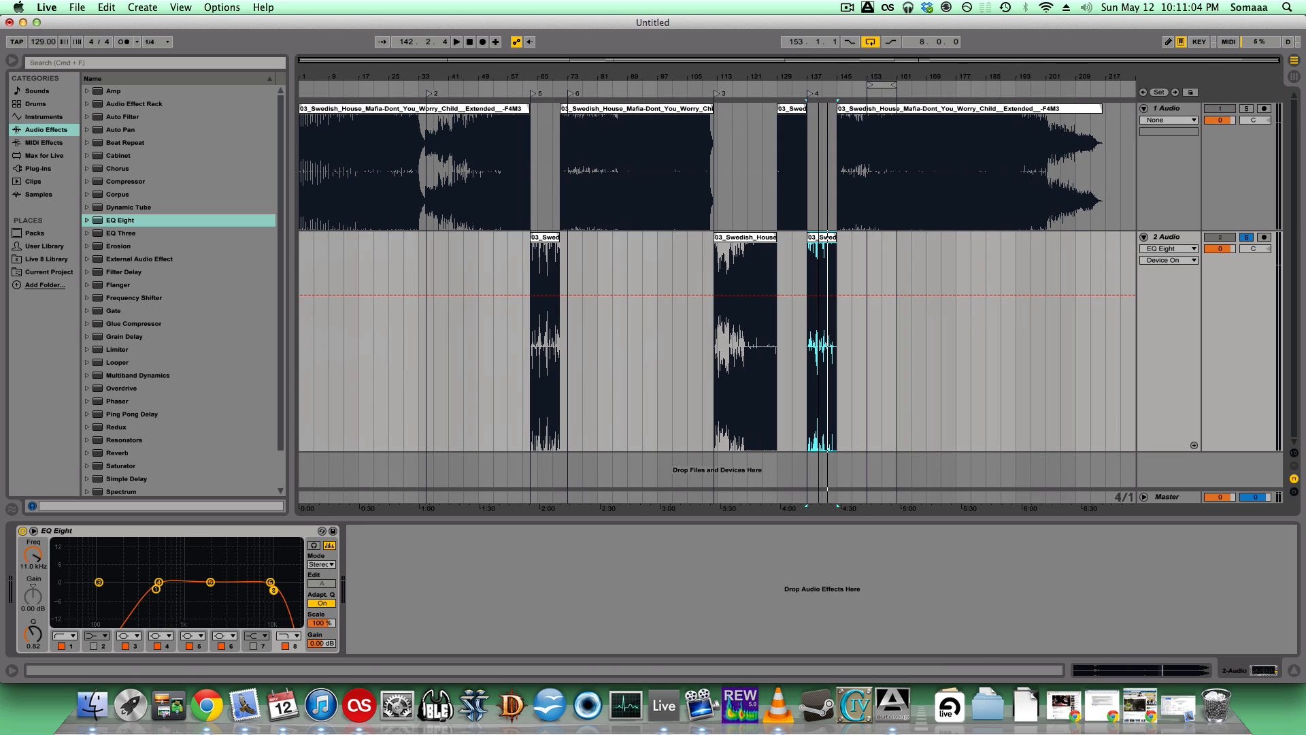
click(547, 244)
key(Tab)
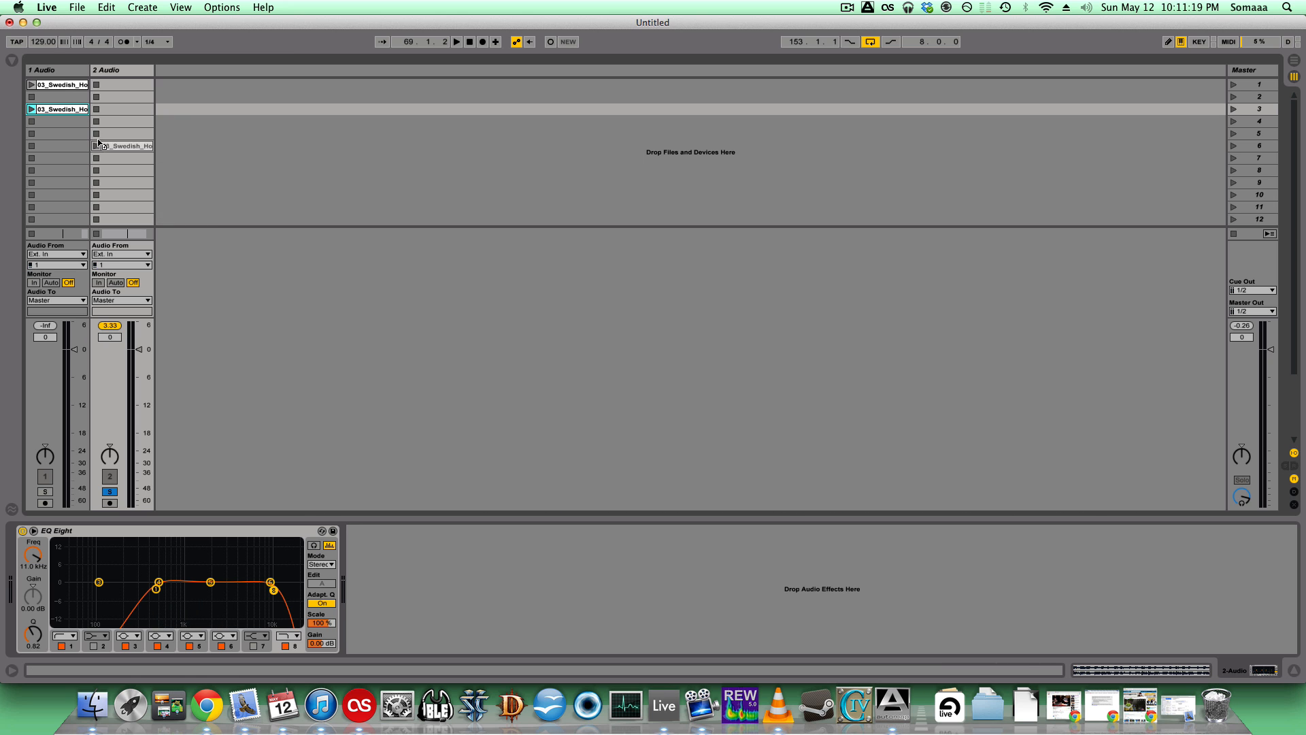
drag(98, 140, 104, 121)
Copy the 2 Audio clips at bars 112 and 137 into Session View so the track's clips occupy scenes 2, 4 and 5
key(Tab)
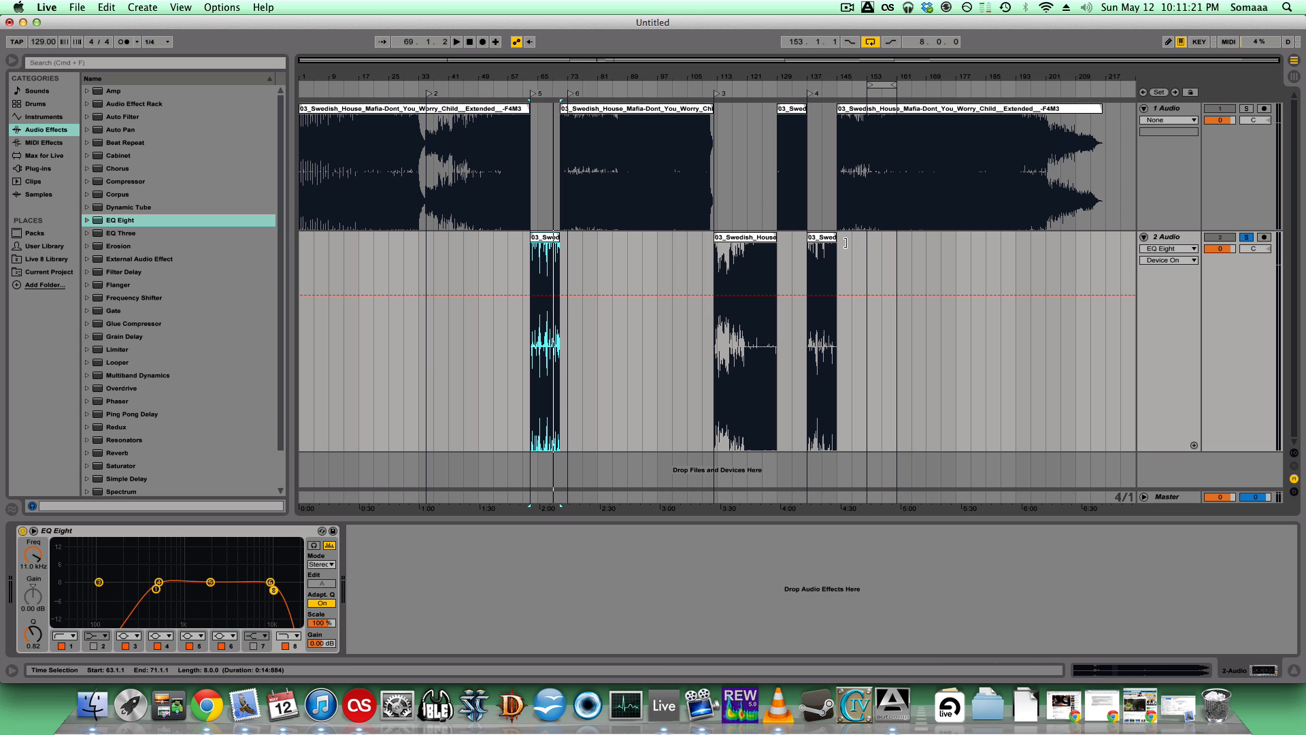
drag(846, 243, 275, 183)
key(Tab)
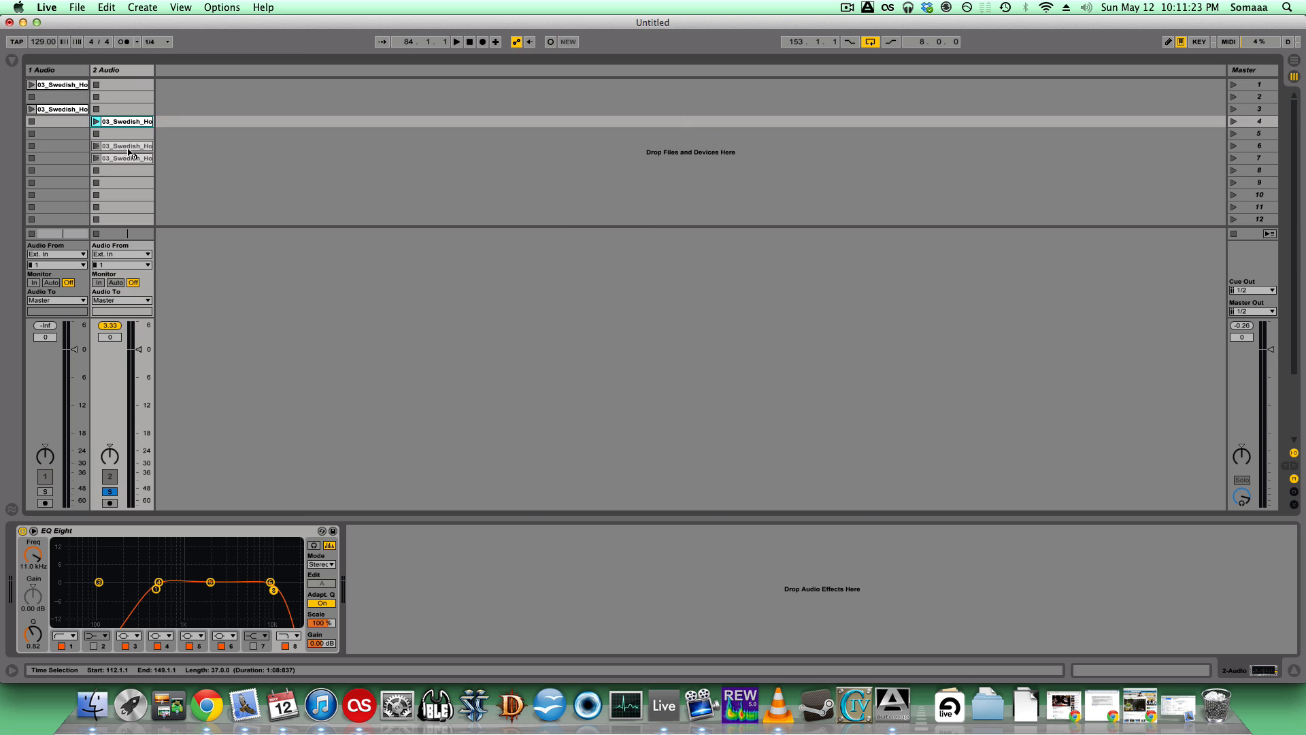
drag(130, 153, 125, 97)
Load the Best Drums-1 preset from the User Library's Drum Rack instrument presets as a new track beside 2 Audio
click(57, 123)
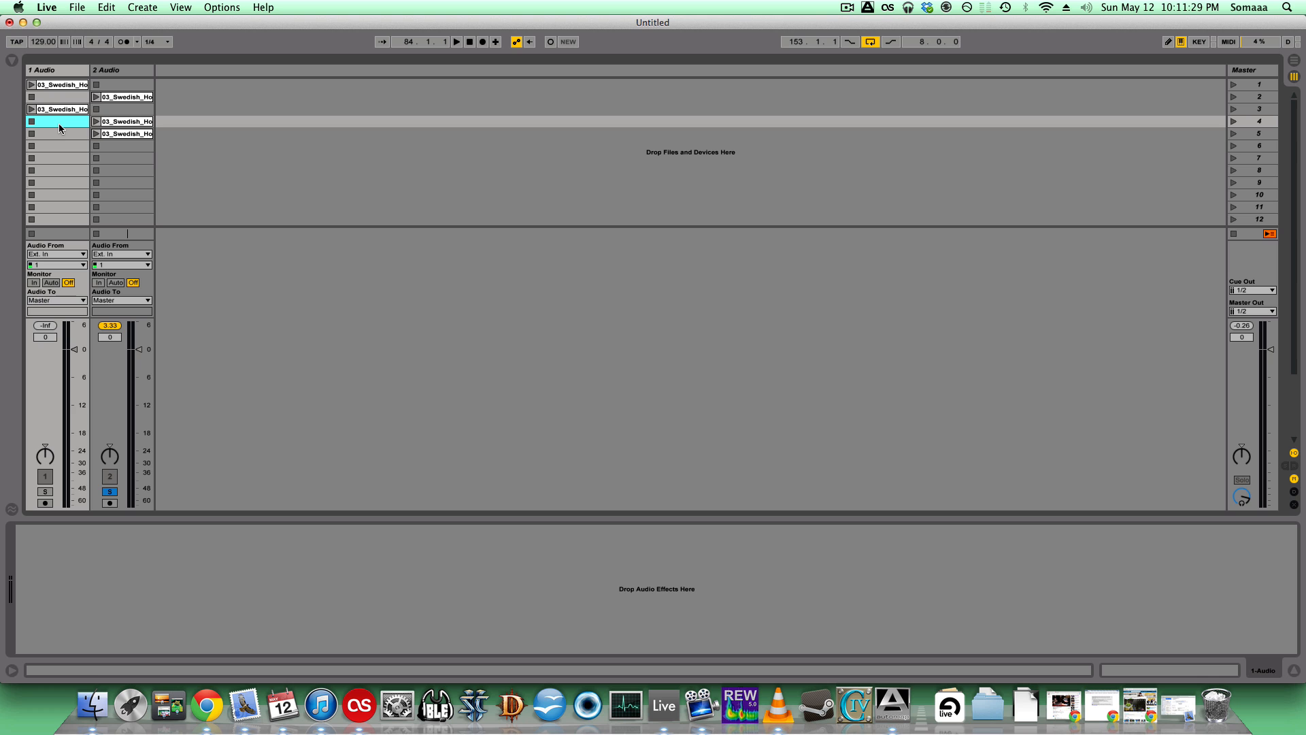
click(11, 60)
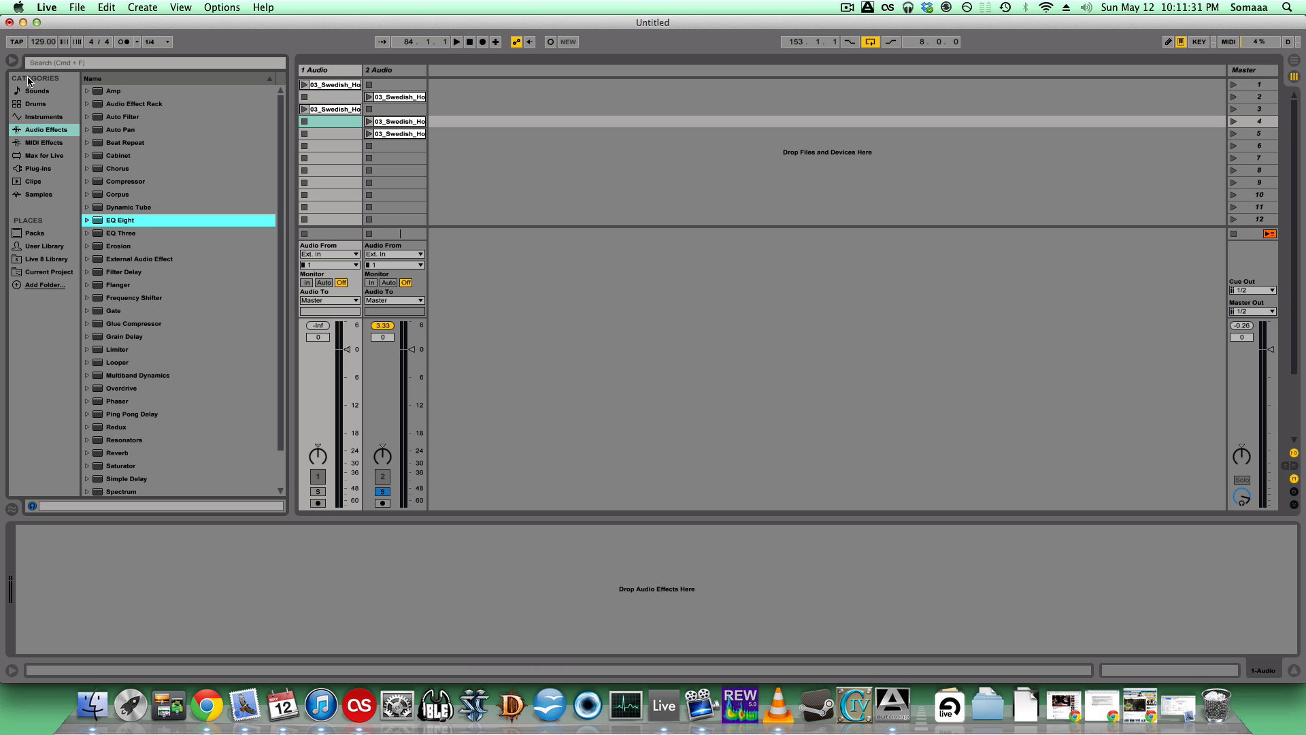
click(45, 246)
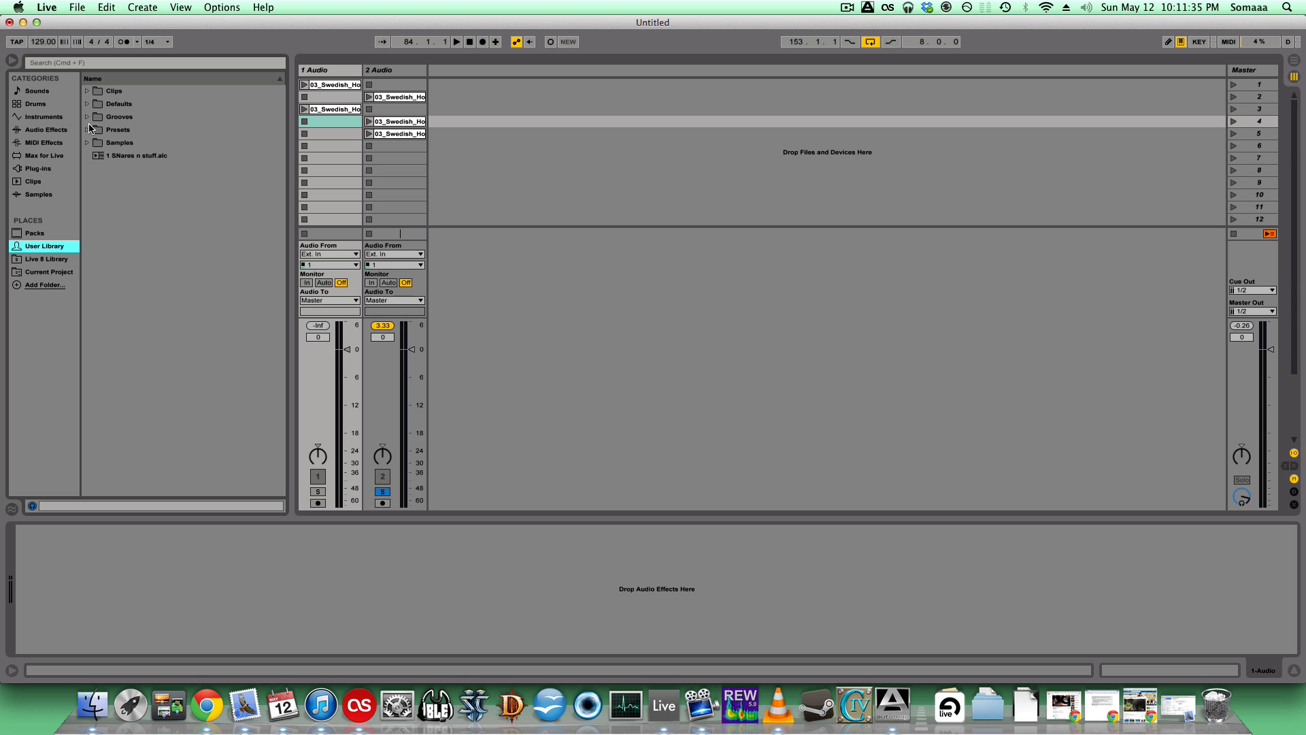
click(87, 130)
click(95, 157)
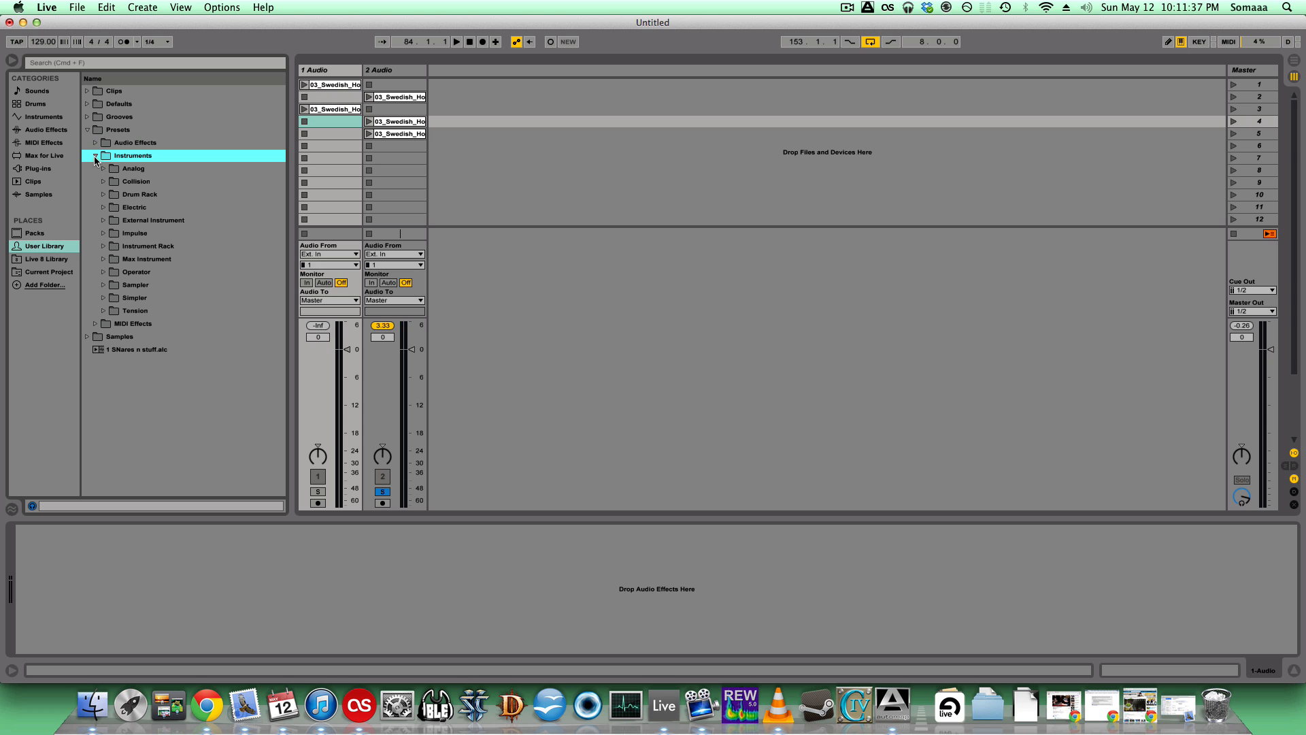
click(104, 195)
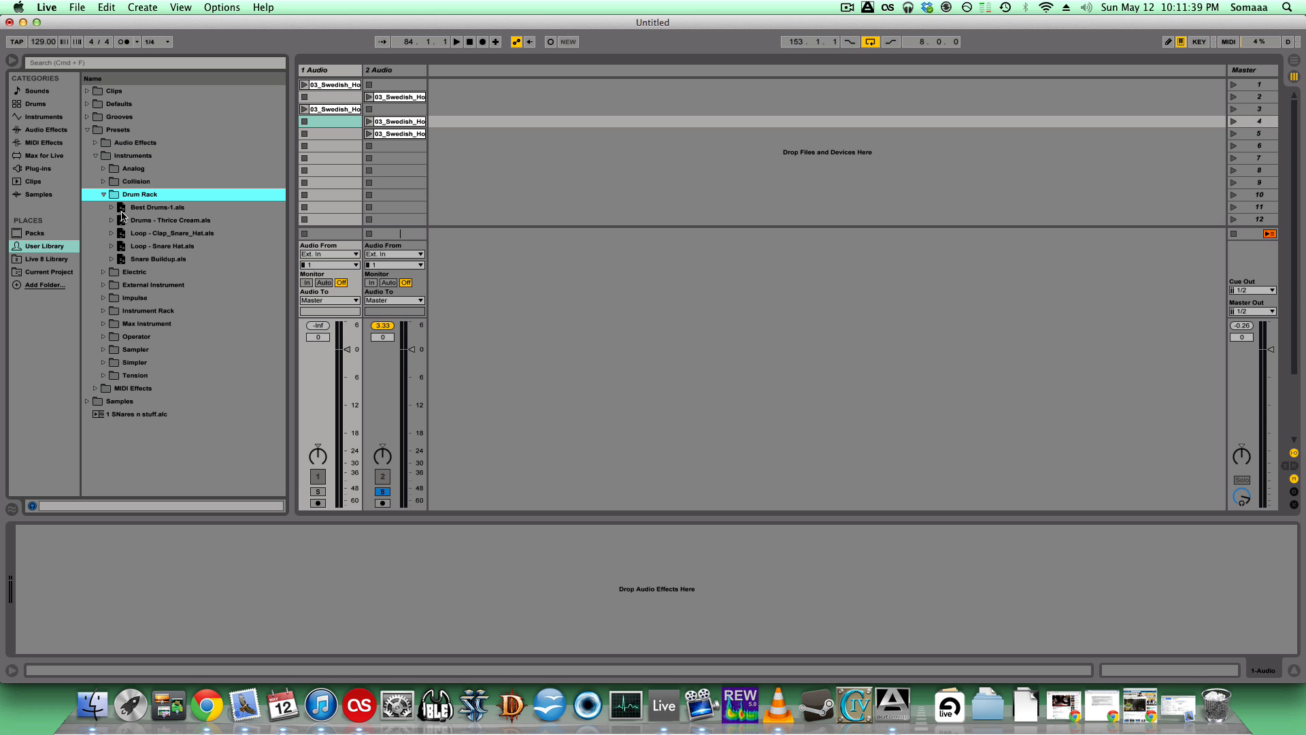
click(124, 208)
drag(461, 92, 462, 87)
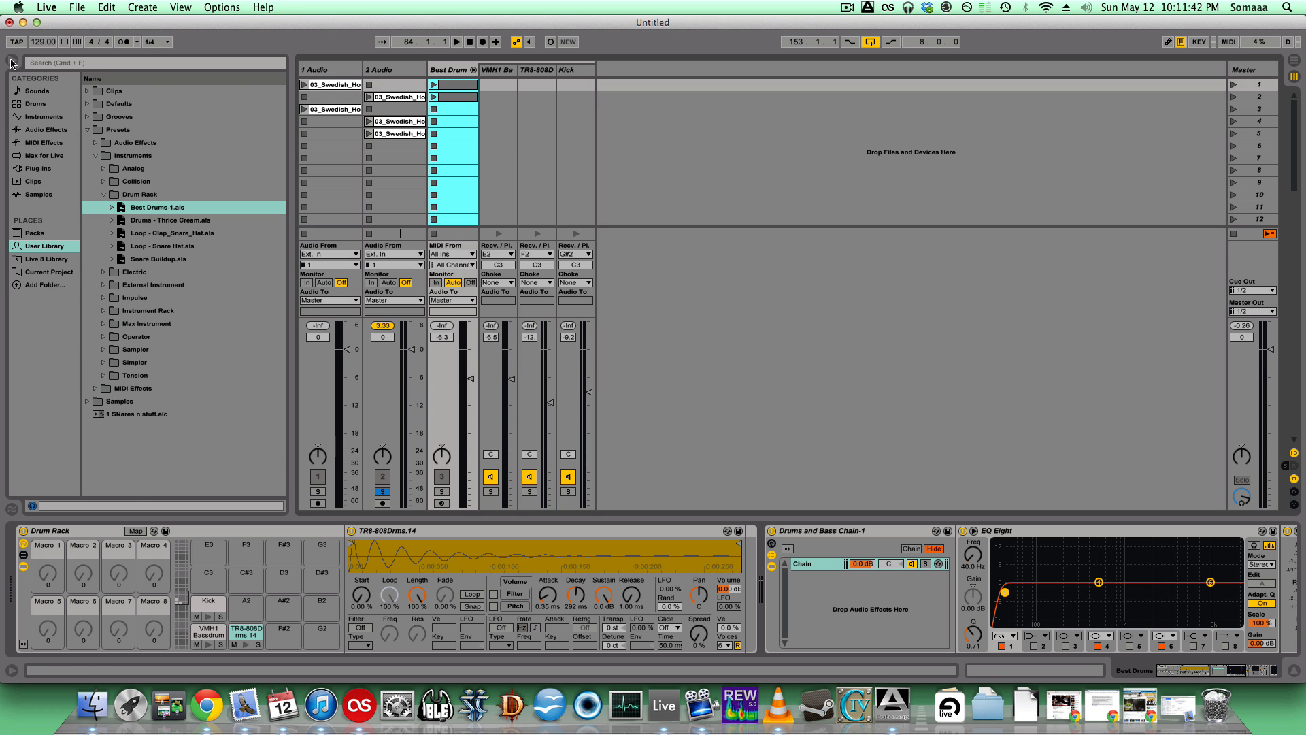
click(12, 59)
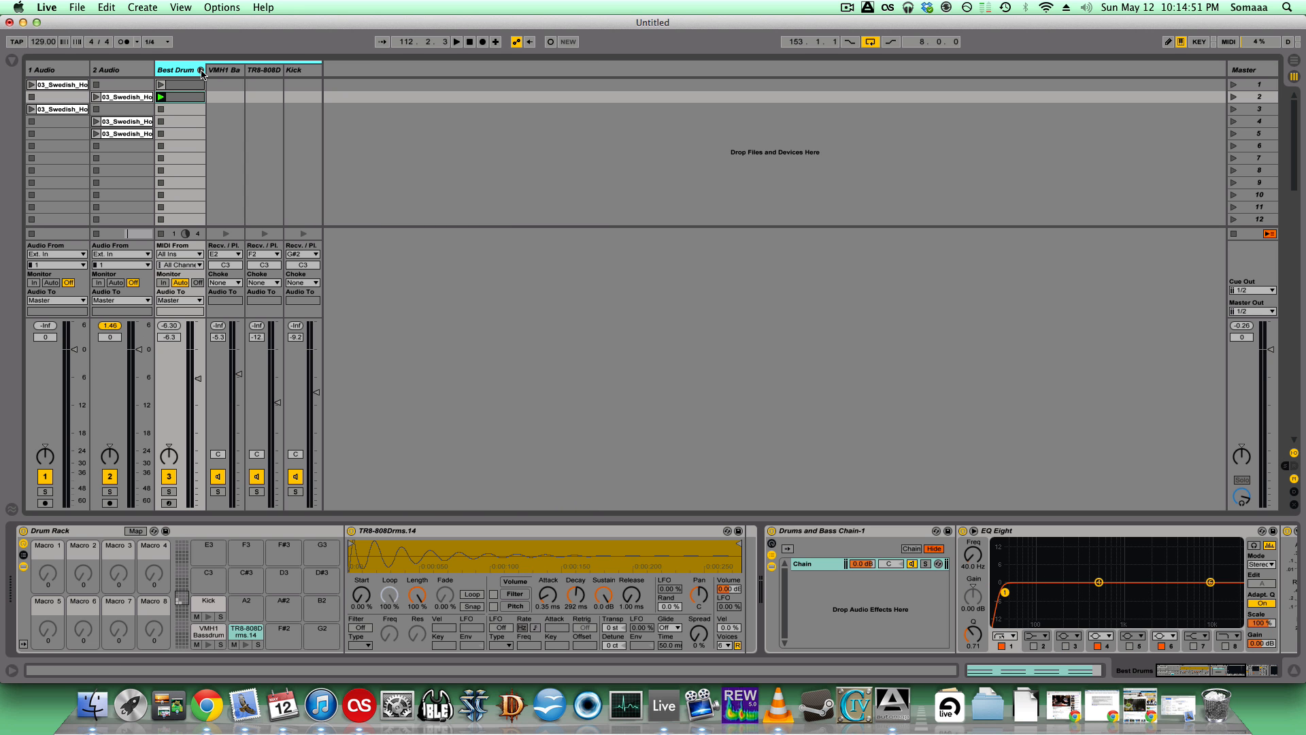
Fold the drum rack's chains in the mixer and add the Zack's Sidechain Compressor preset to 2 Audio
click(201, 70)
click(10, 61)
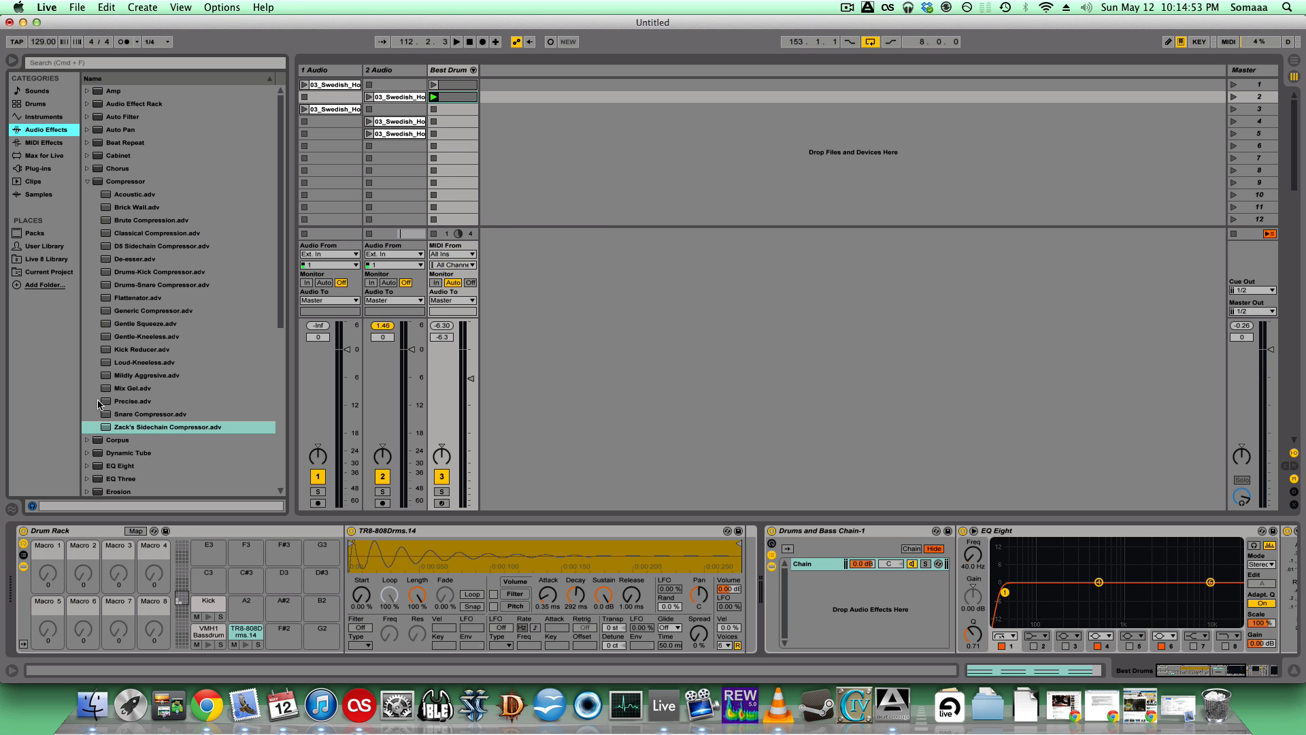
click(160, 429)
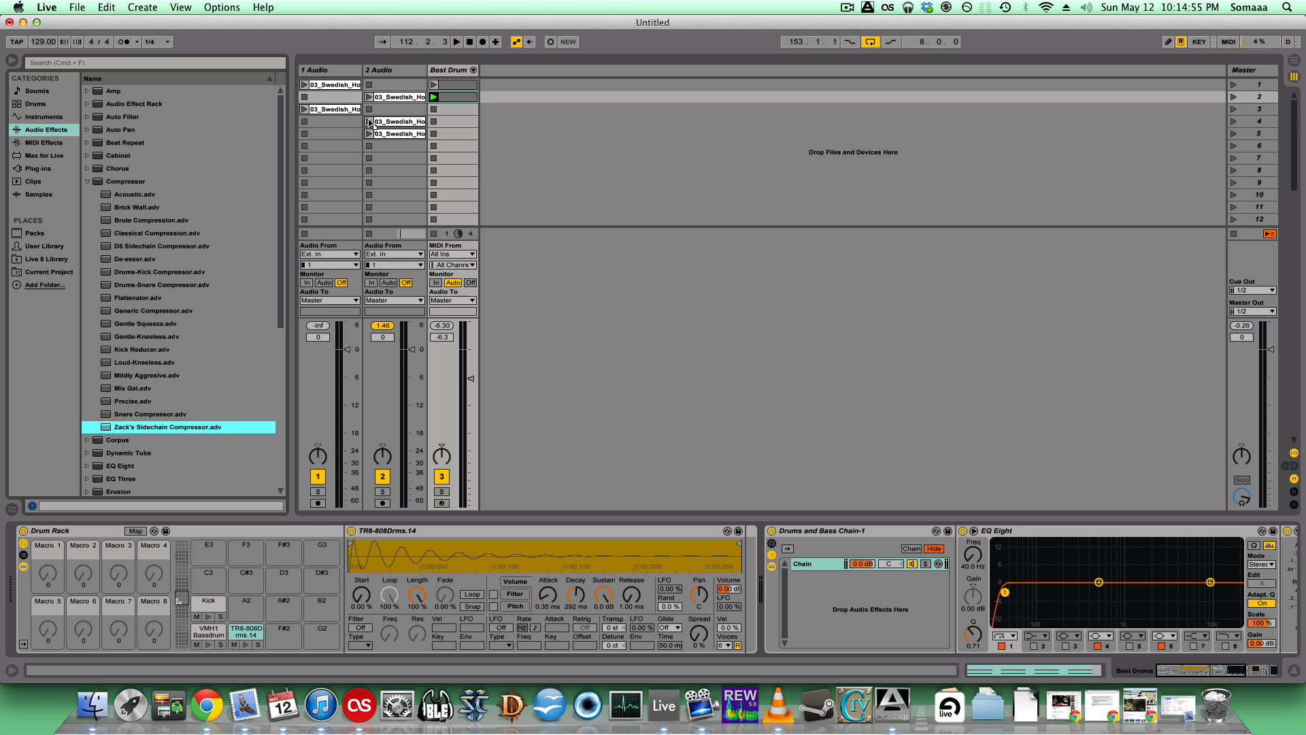
click(388, 72)
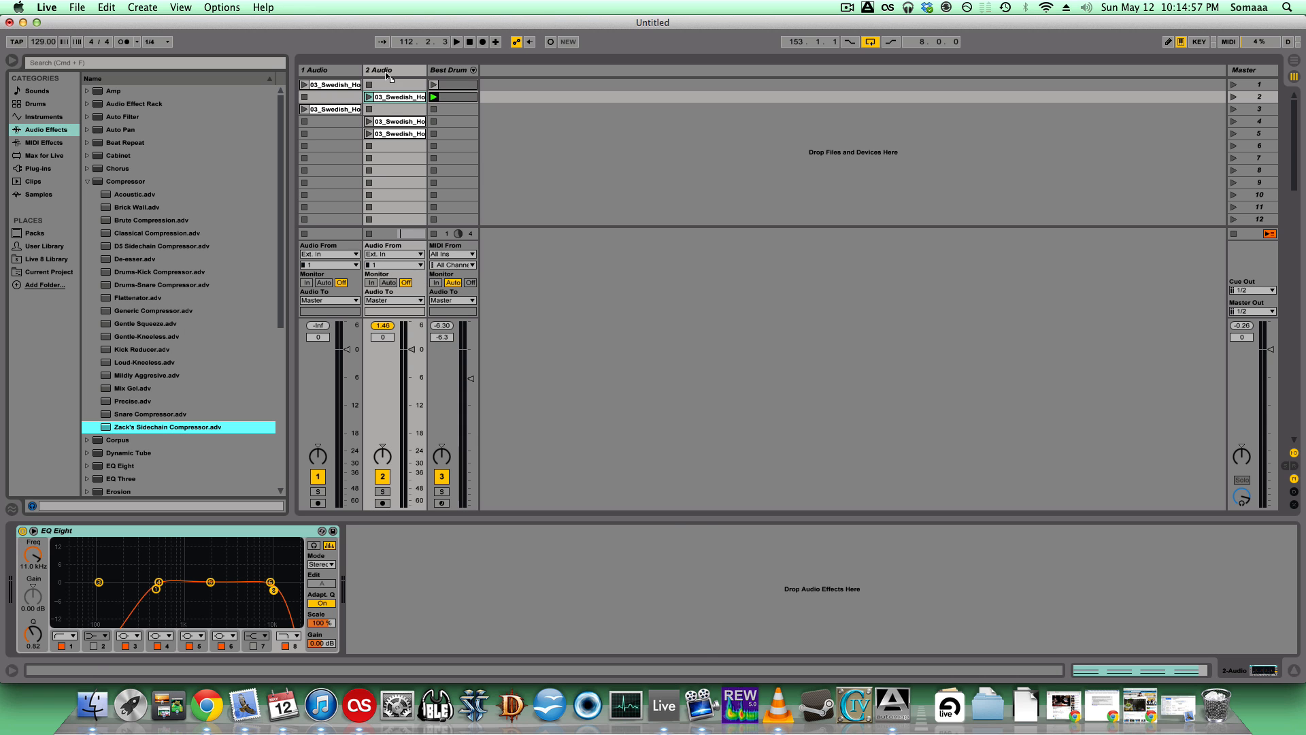
key(Return)
Set the 2 Audio compressor's sidechain source to the Best Drums track, tapped Pre FX, while the drums play
key(space)
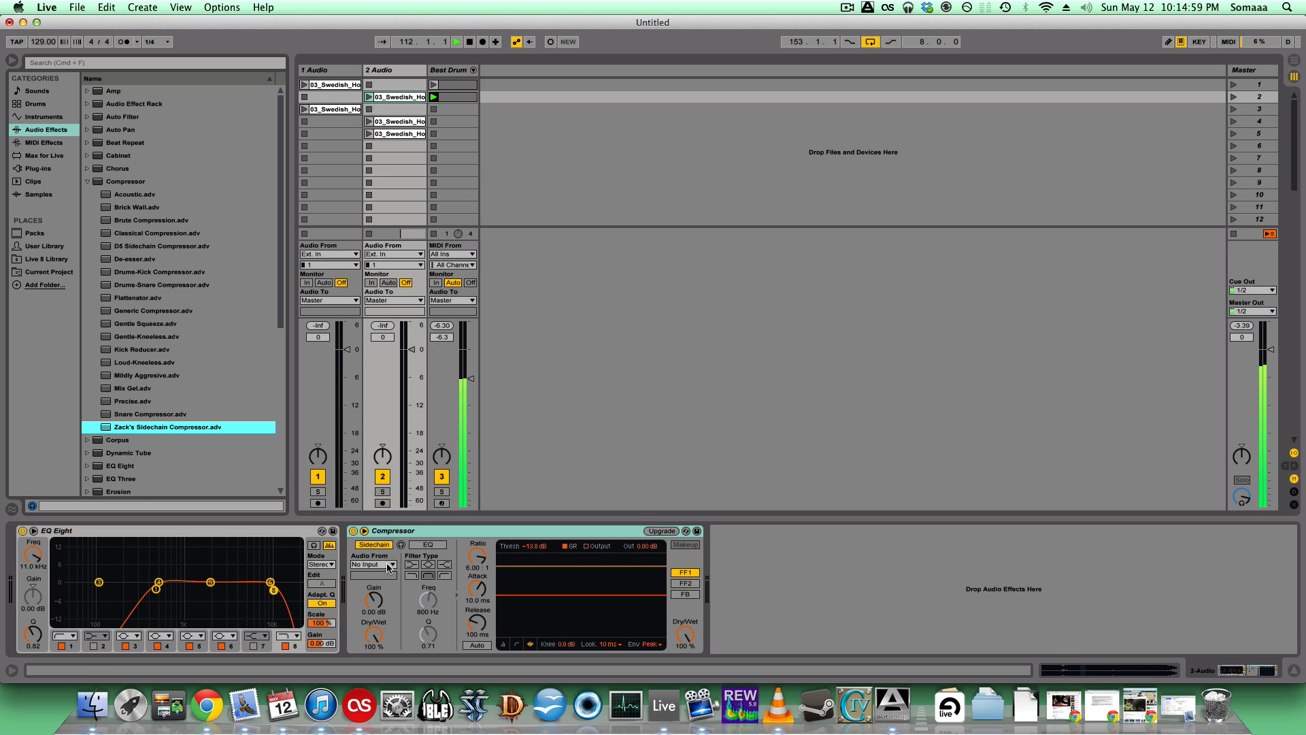
click(390, 567)
click(370, 594)
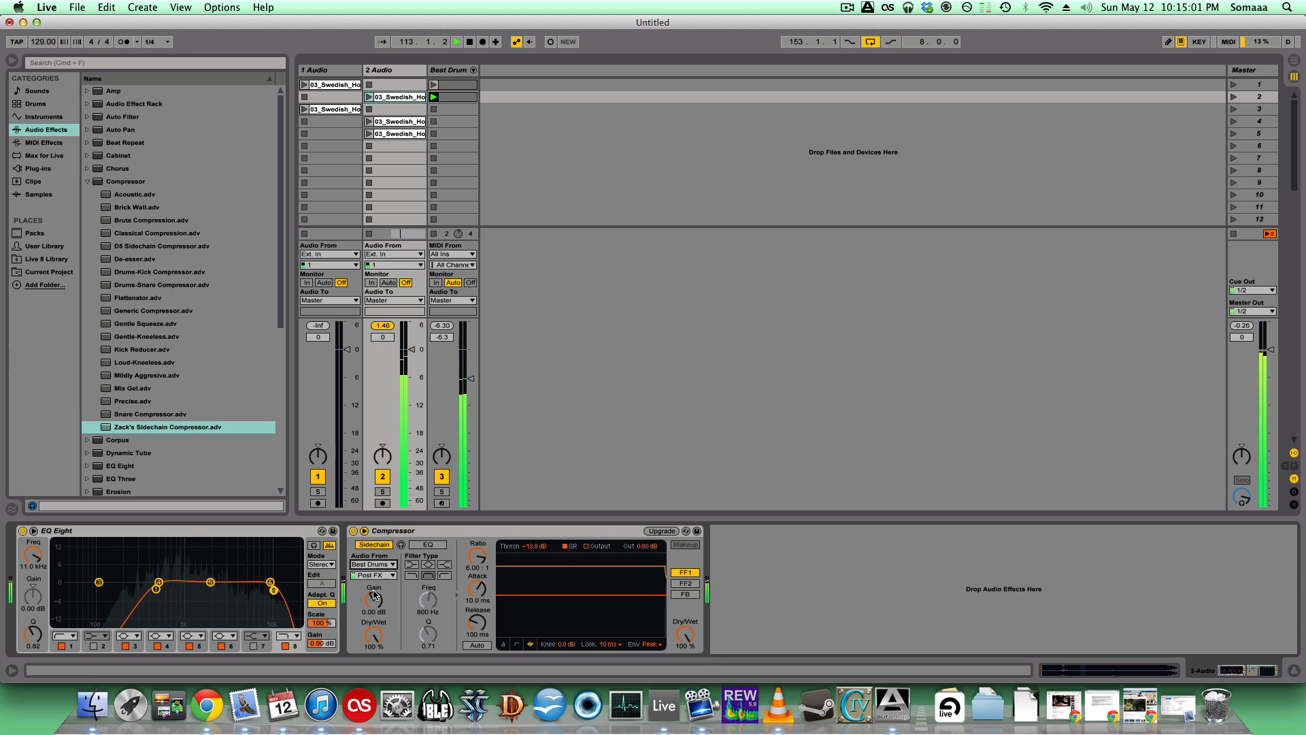
click(373, 574)
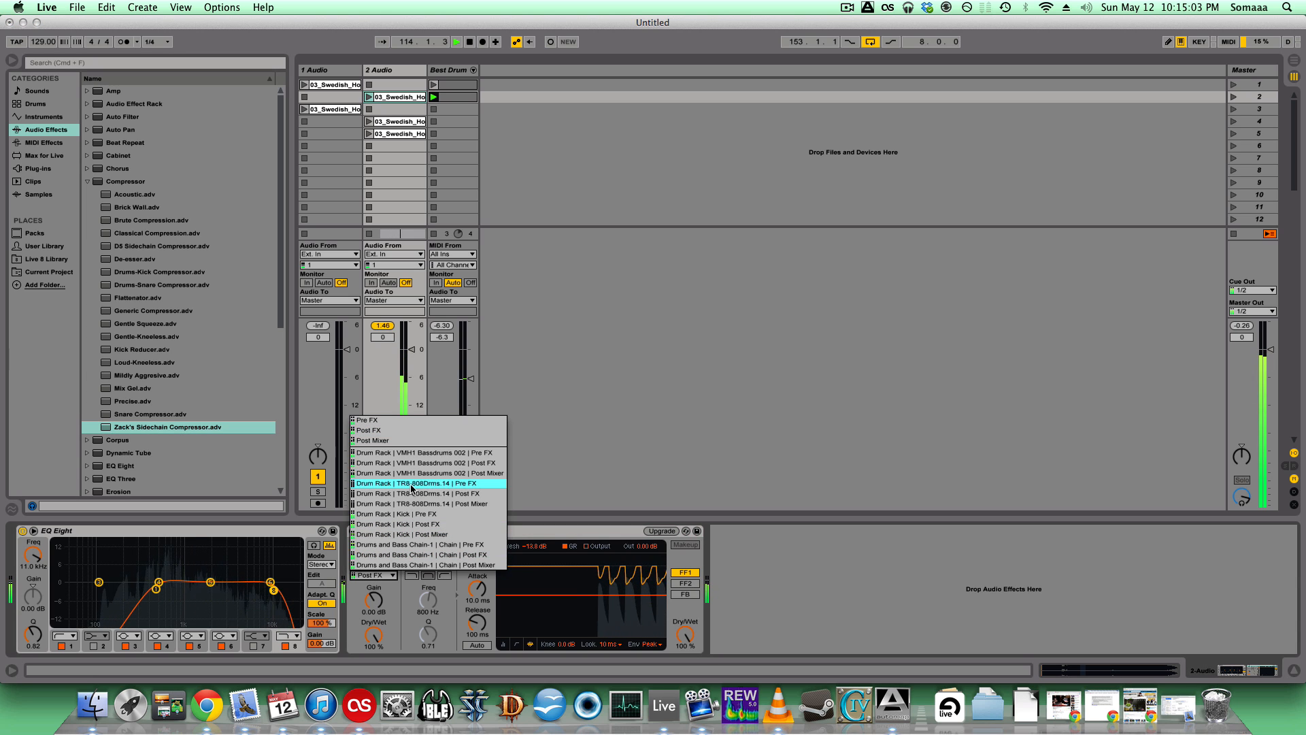
click(580, 497)
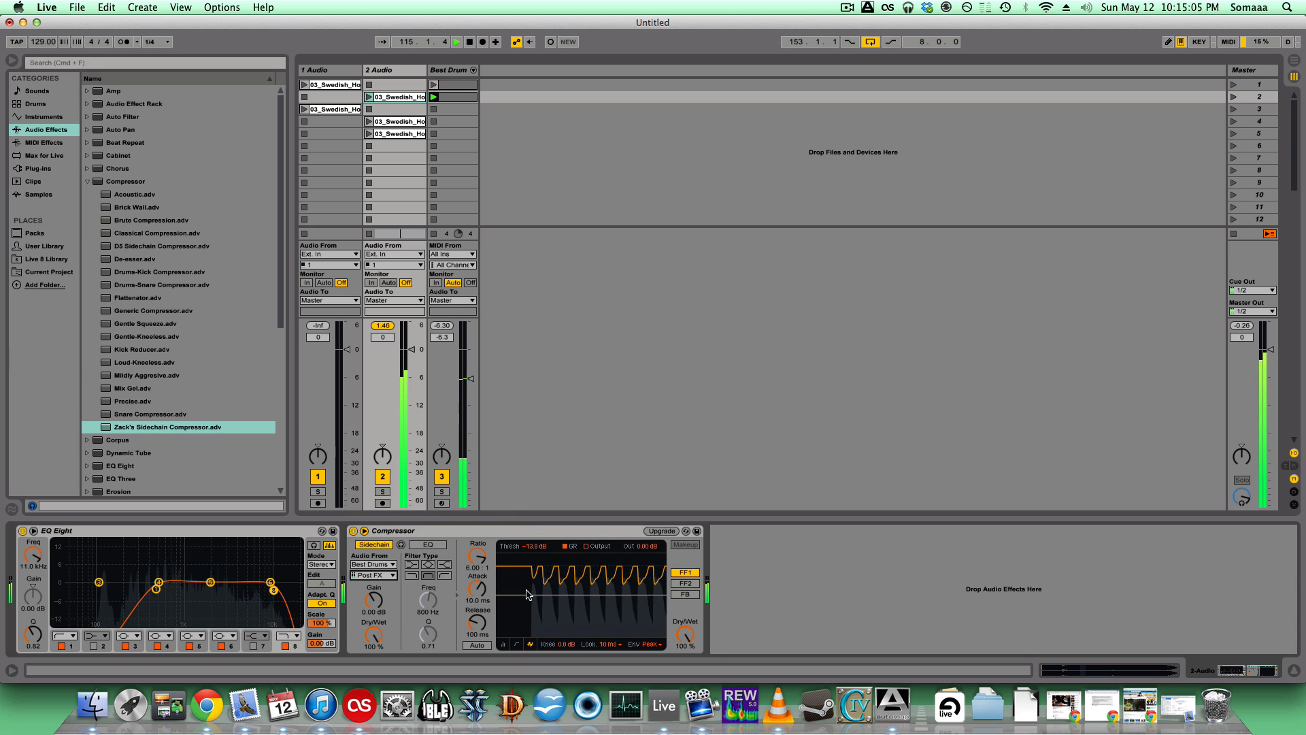
click(373, 575)
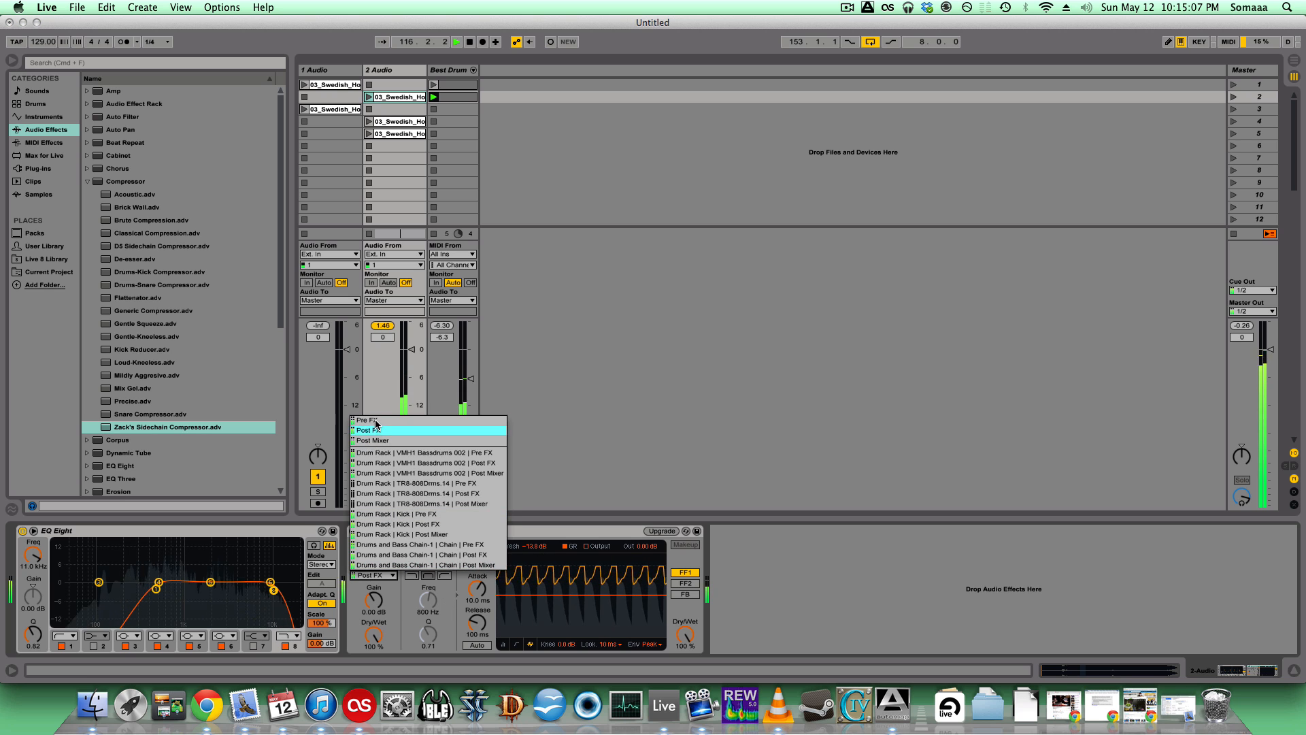
click(385, 453)
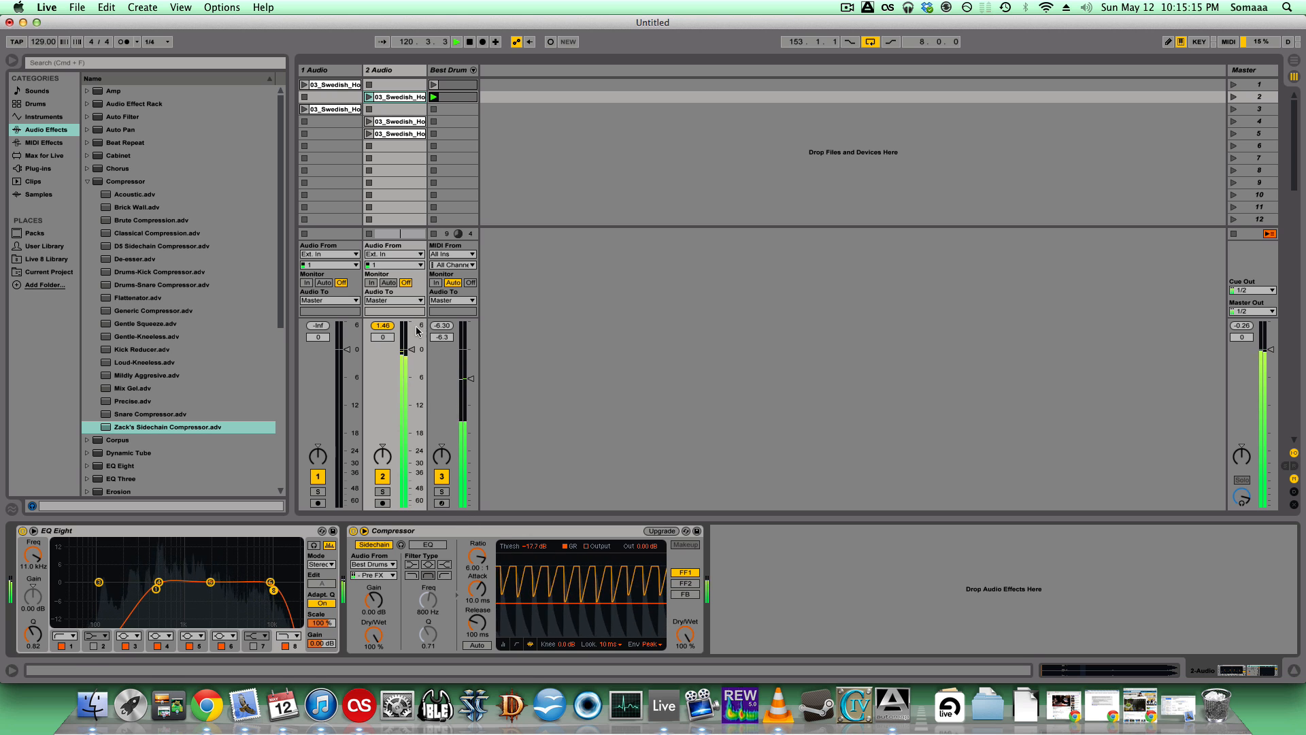
Solo 2 Audio, lower its volume to -5.4 dB, and unsolo it
click(382, 491)
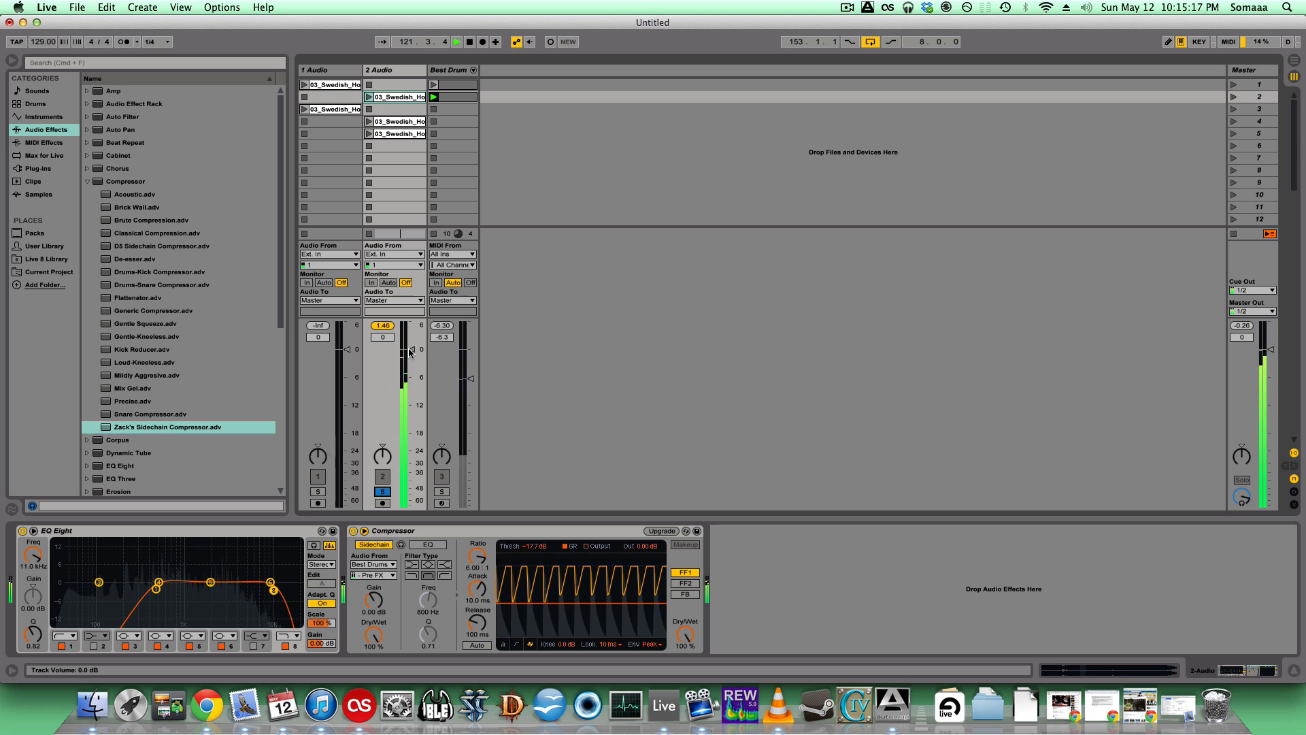
drag(411, 349, 411, 376)
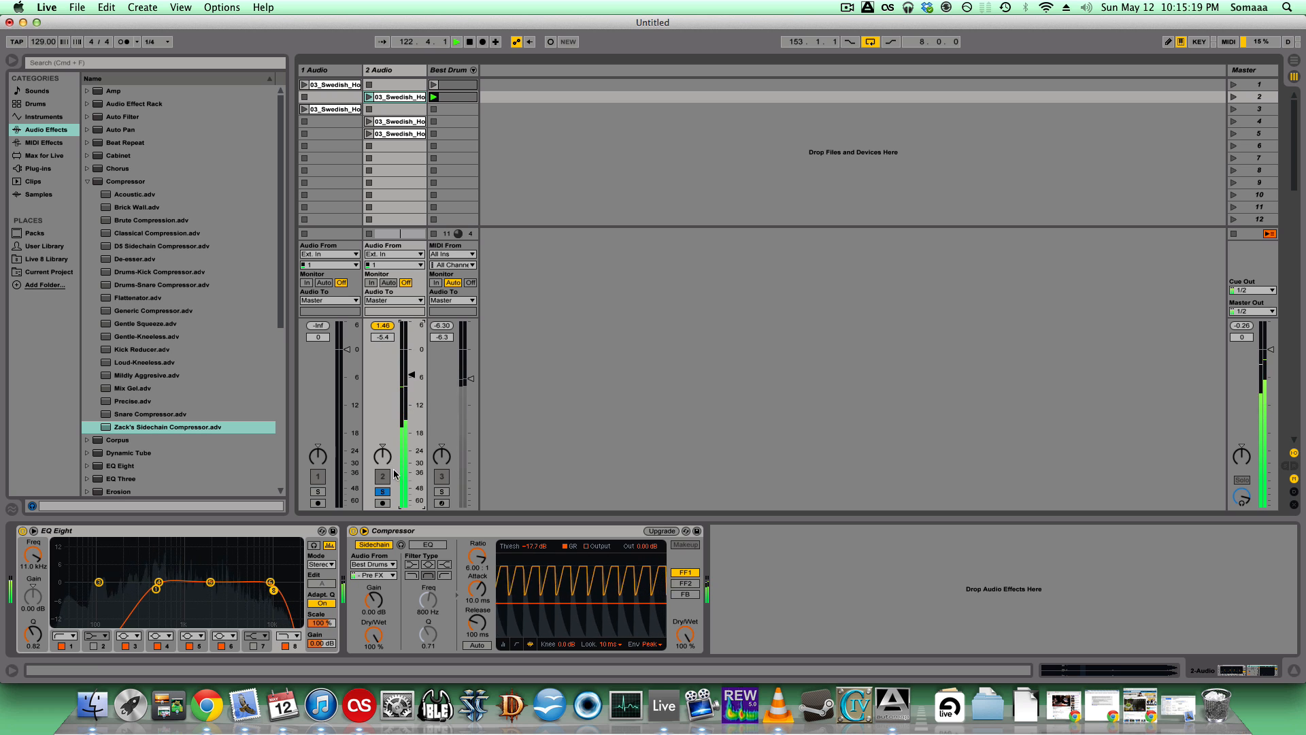
click(383, 491)
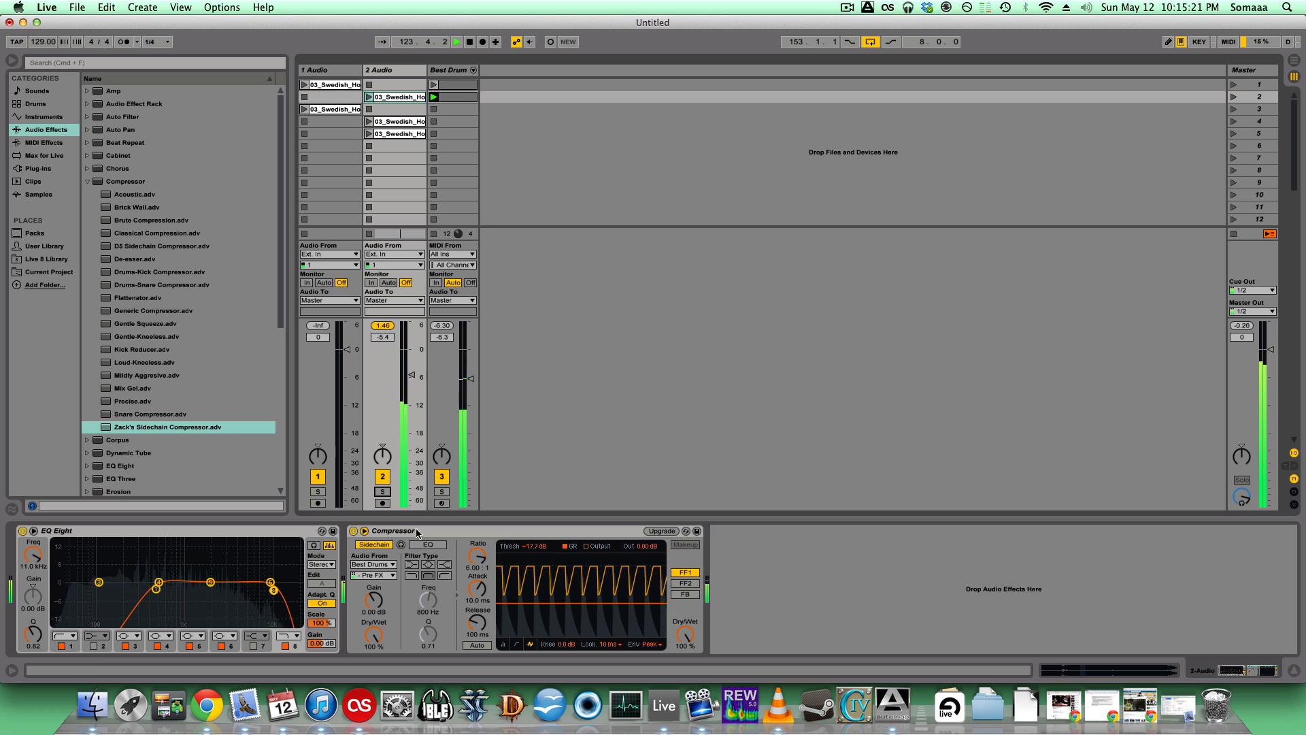
Copy the sidechain compressor from 2 Audio onto the 1 Audio track and restart playback
click(335, 71)
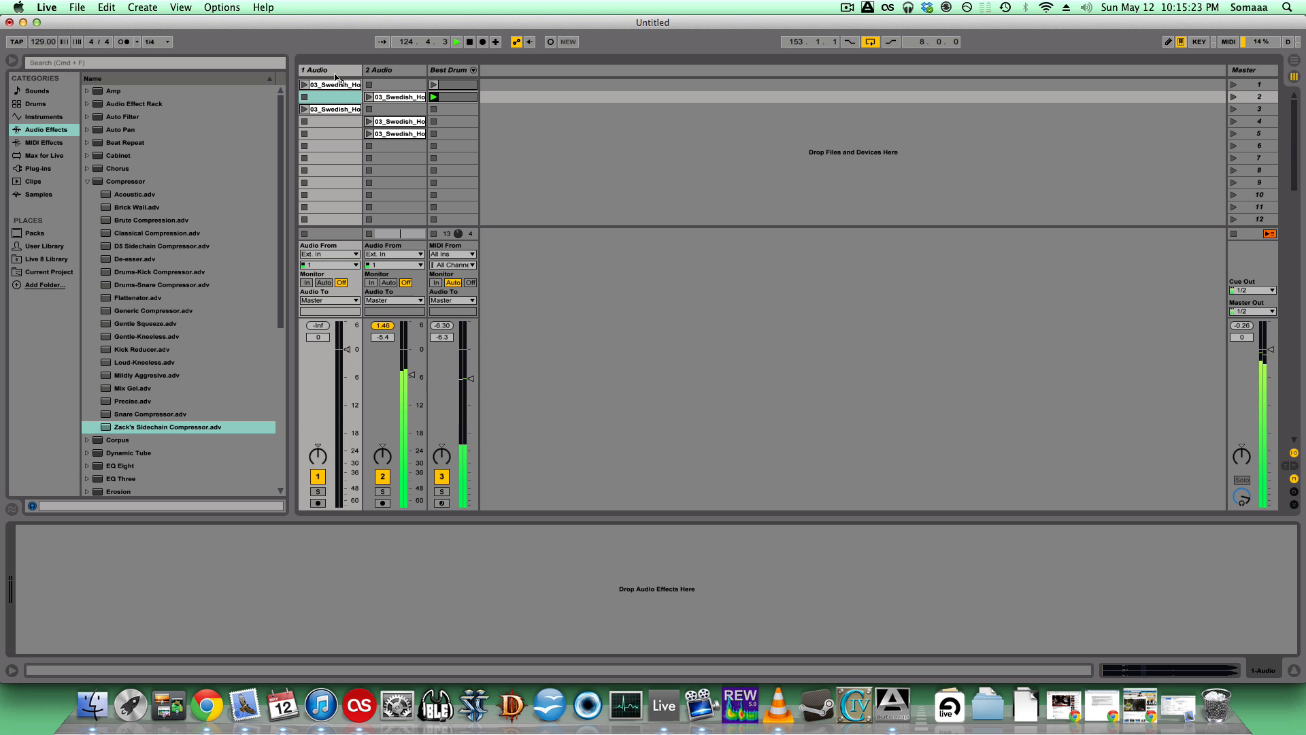
drag(335, 75, 334, 75)
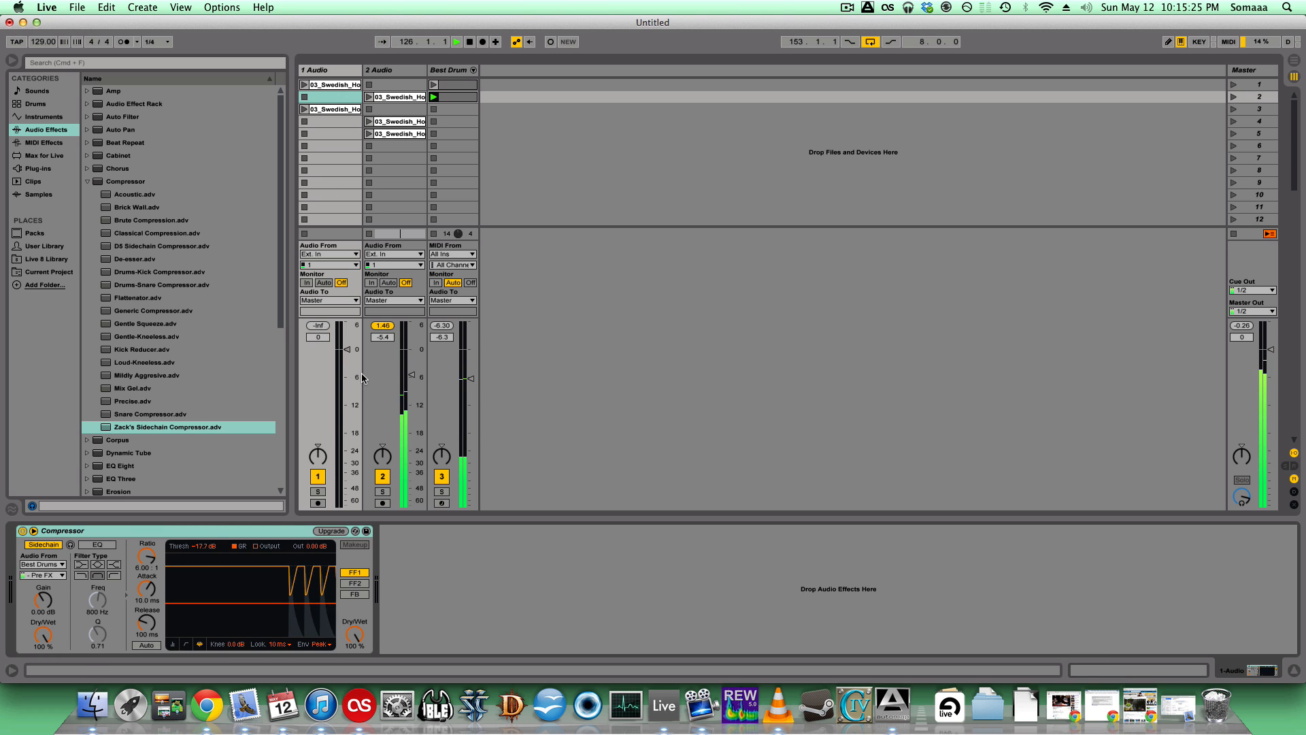
key(space)
Launch the 1 Audio clip in scene 1, lower the track's volume to -6.9 dB and solo it
click(305, 85)
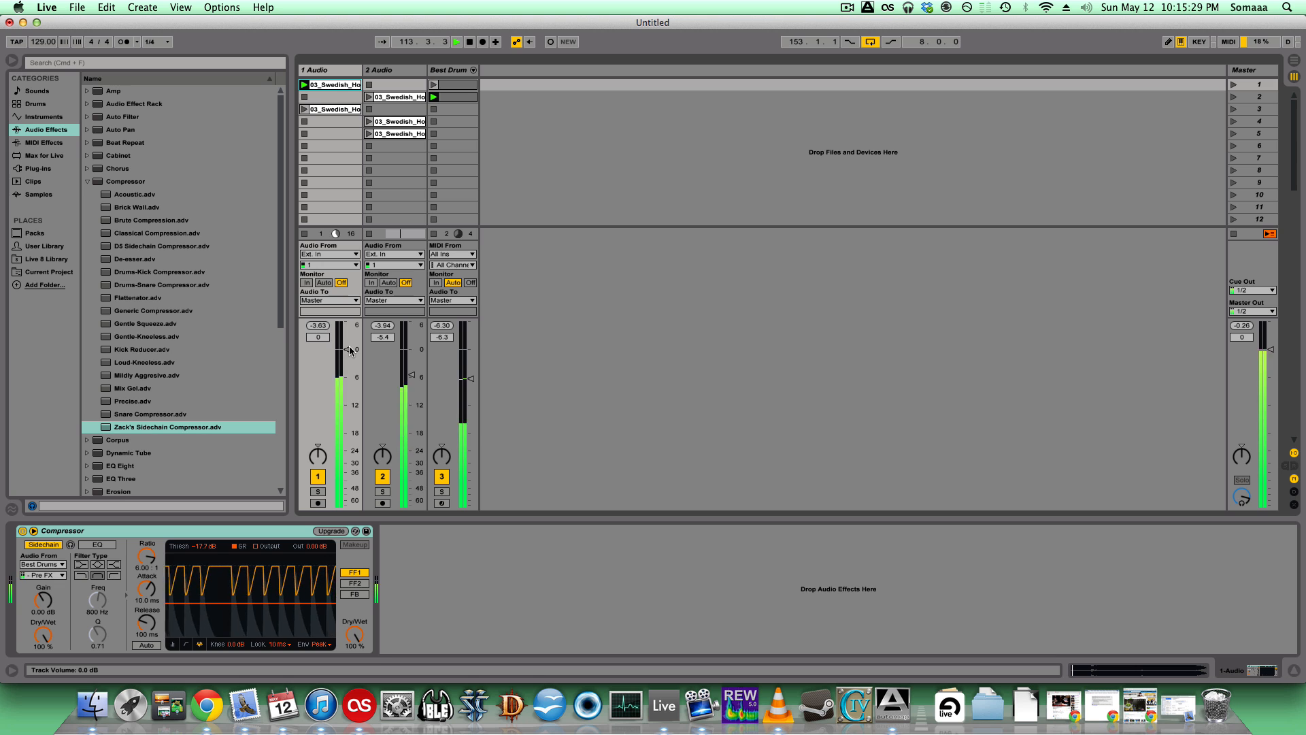
drag(350, 350, 360, 433)
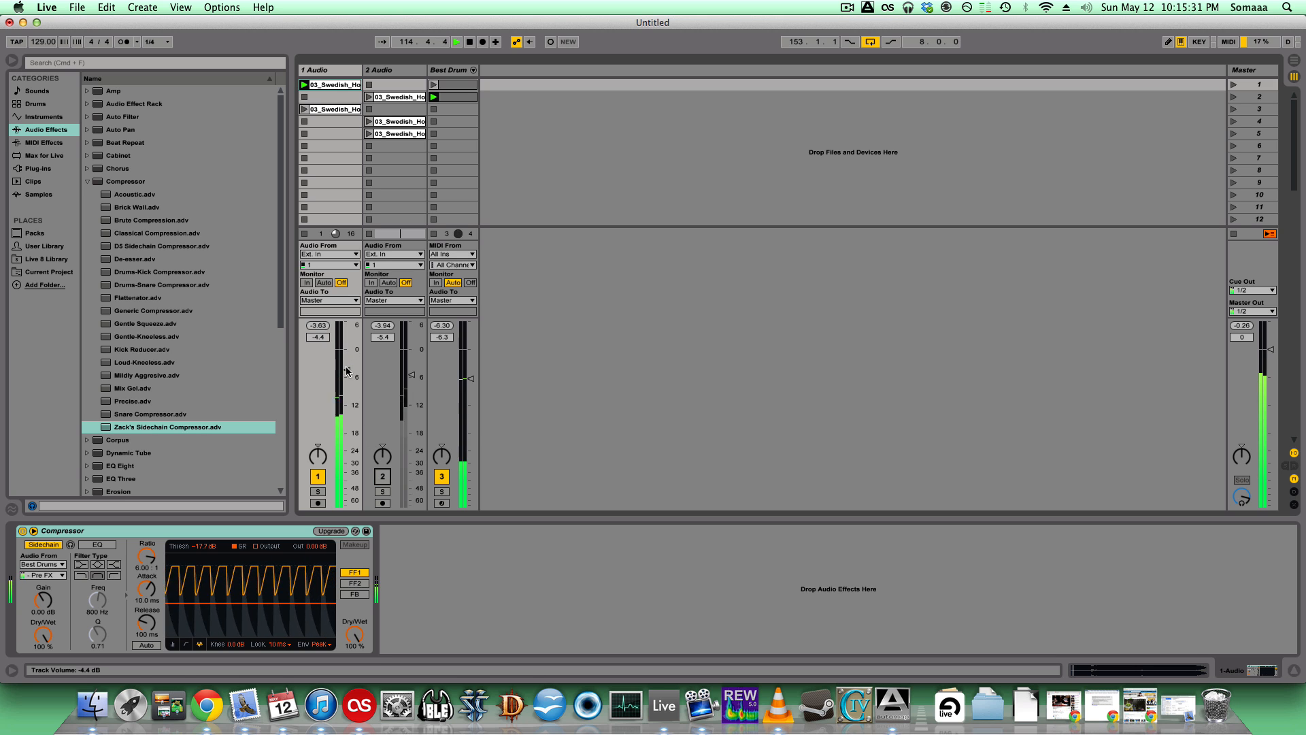
click(319, 491)
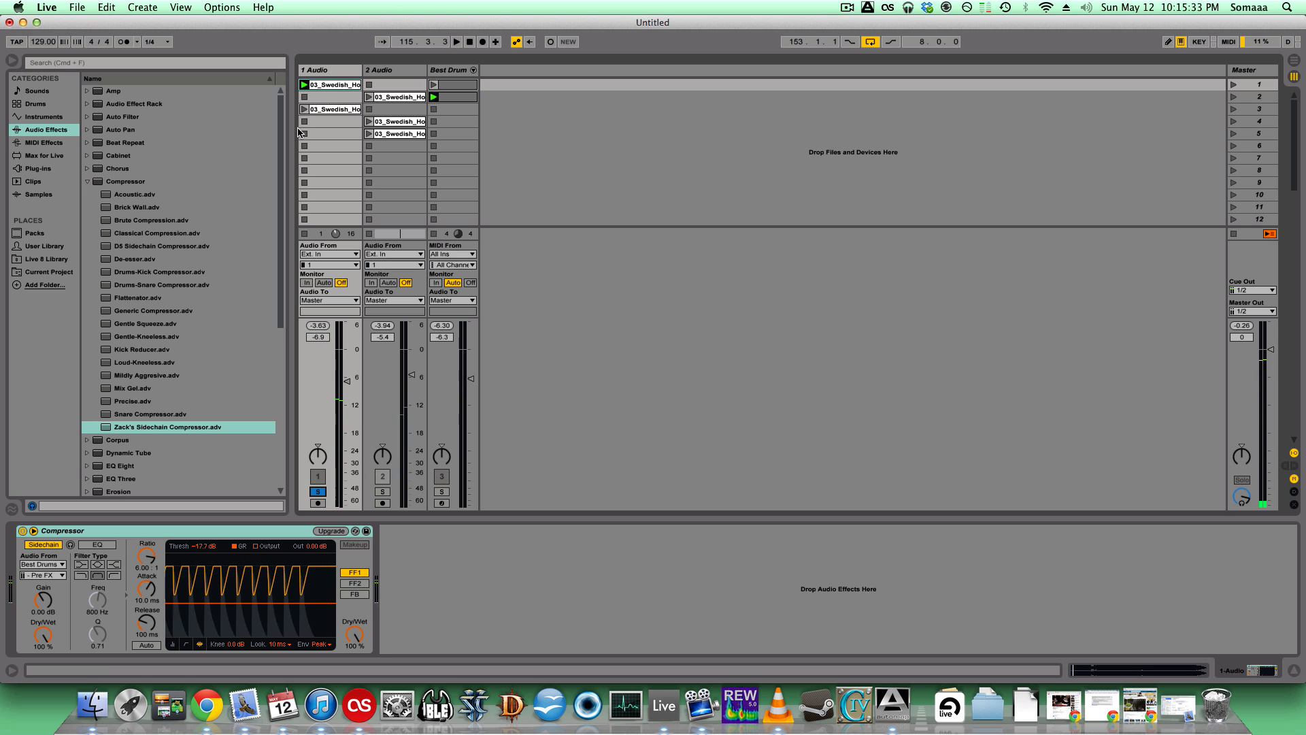
Add EQ Eight ahead of the compressor on 1 Audio with a low cut at 432 Hz, and play the track
click(88, 182)
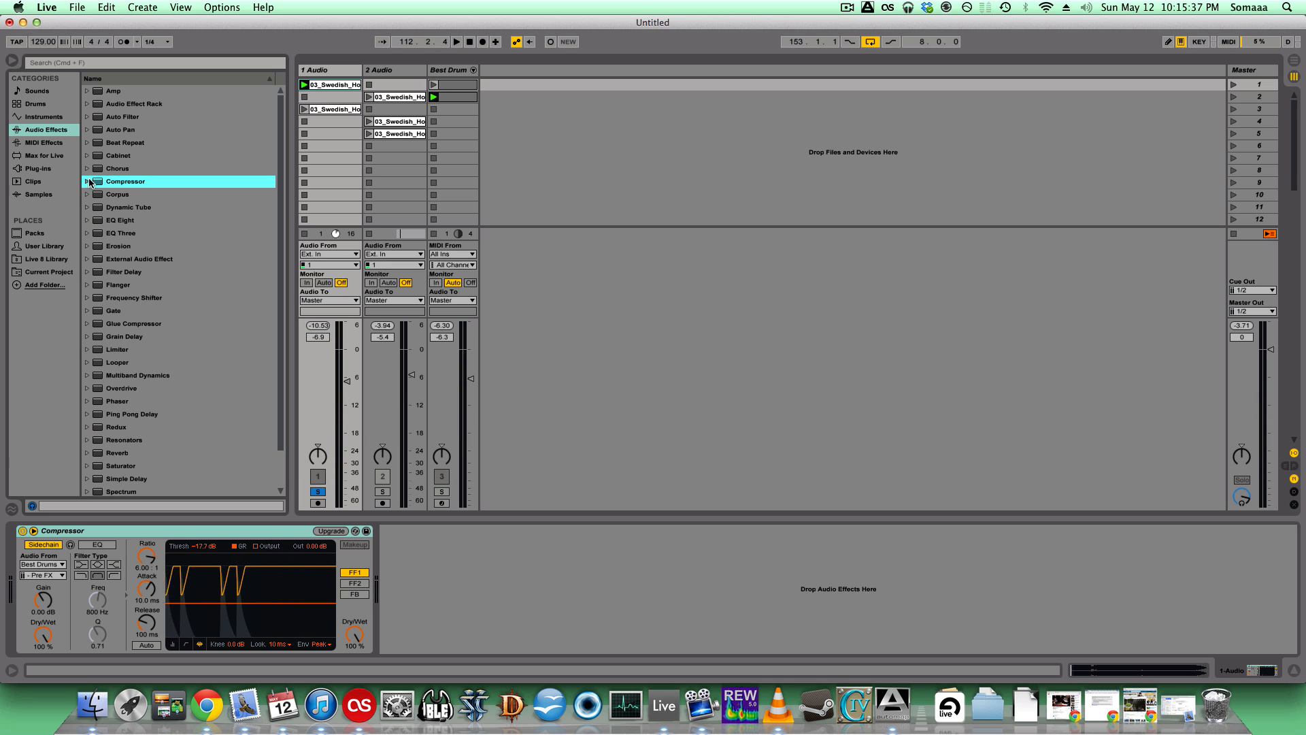
drag(101, 221, 502, 586)
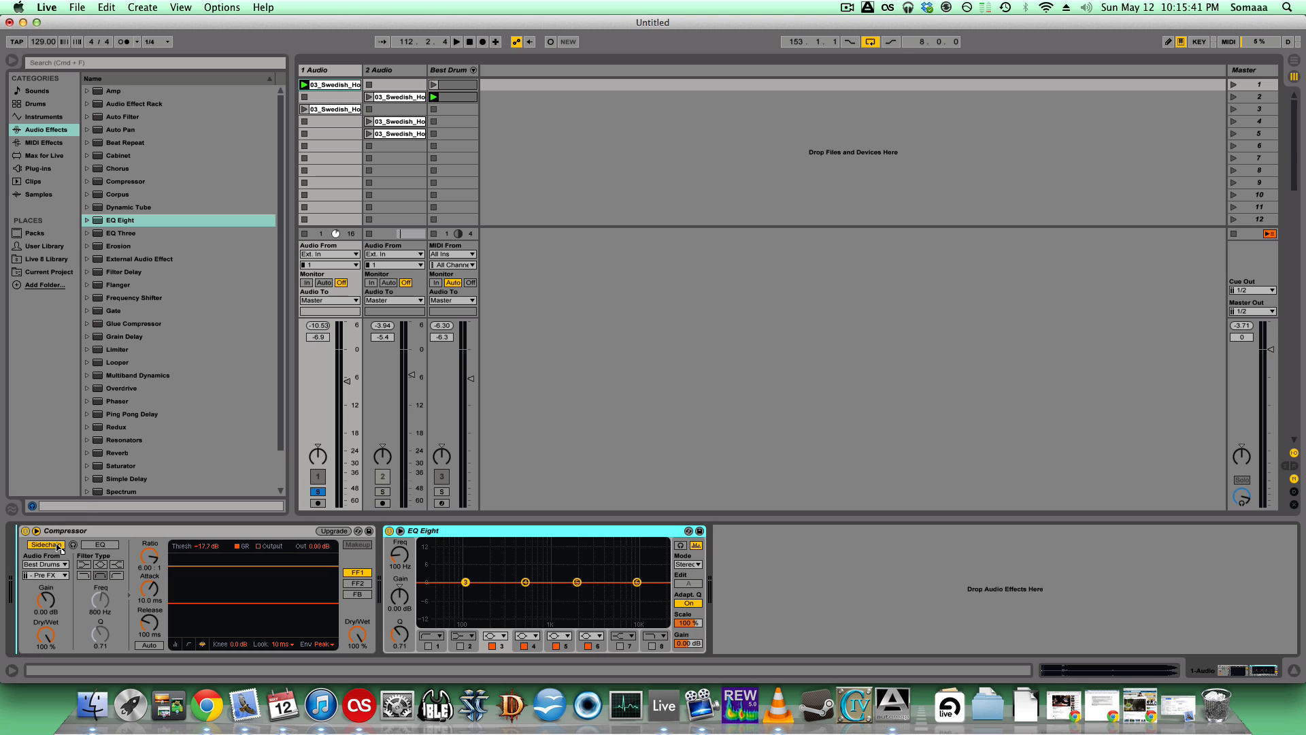
drag(36, 552, 153, 588)
key(space)
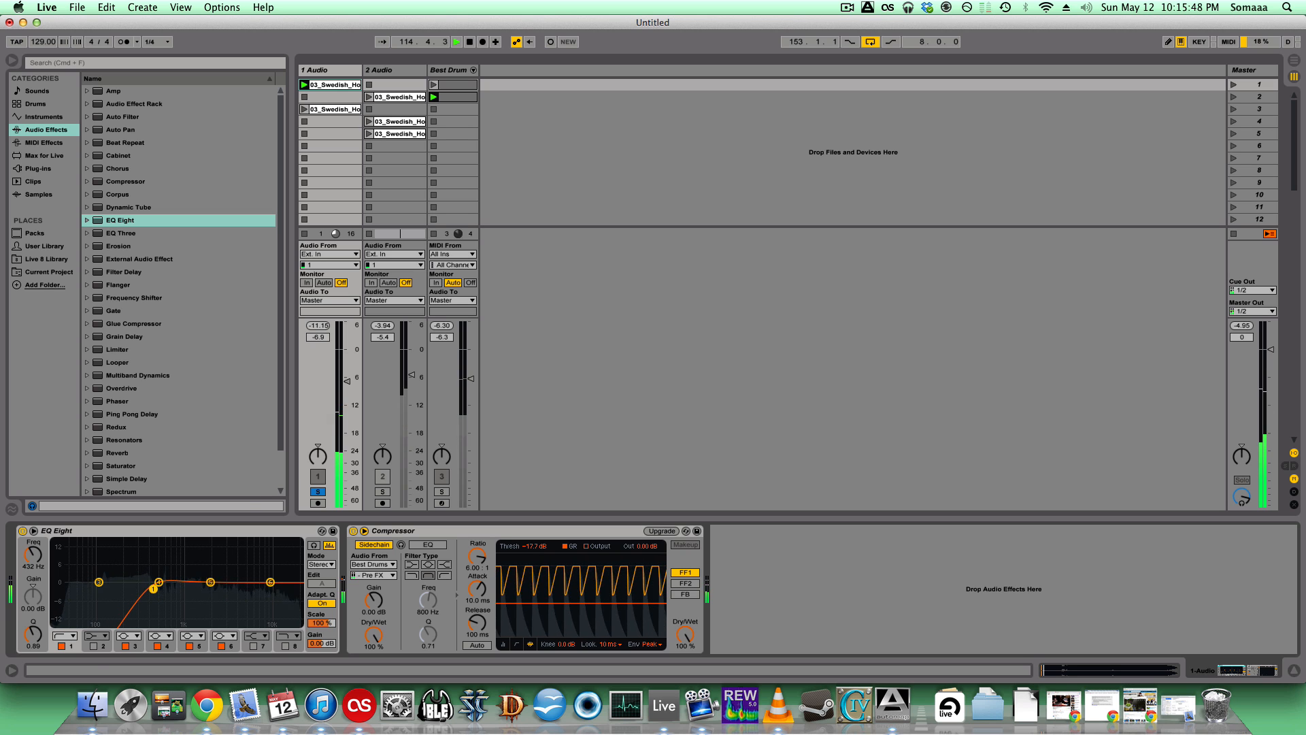
Unsolo 1 Audio, set its volume to -1.8 dB, and reactivate the 2 Audio track
click(318, 492)
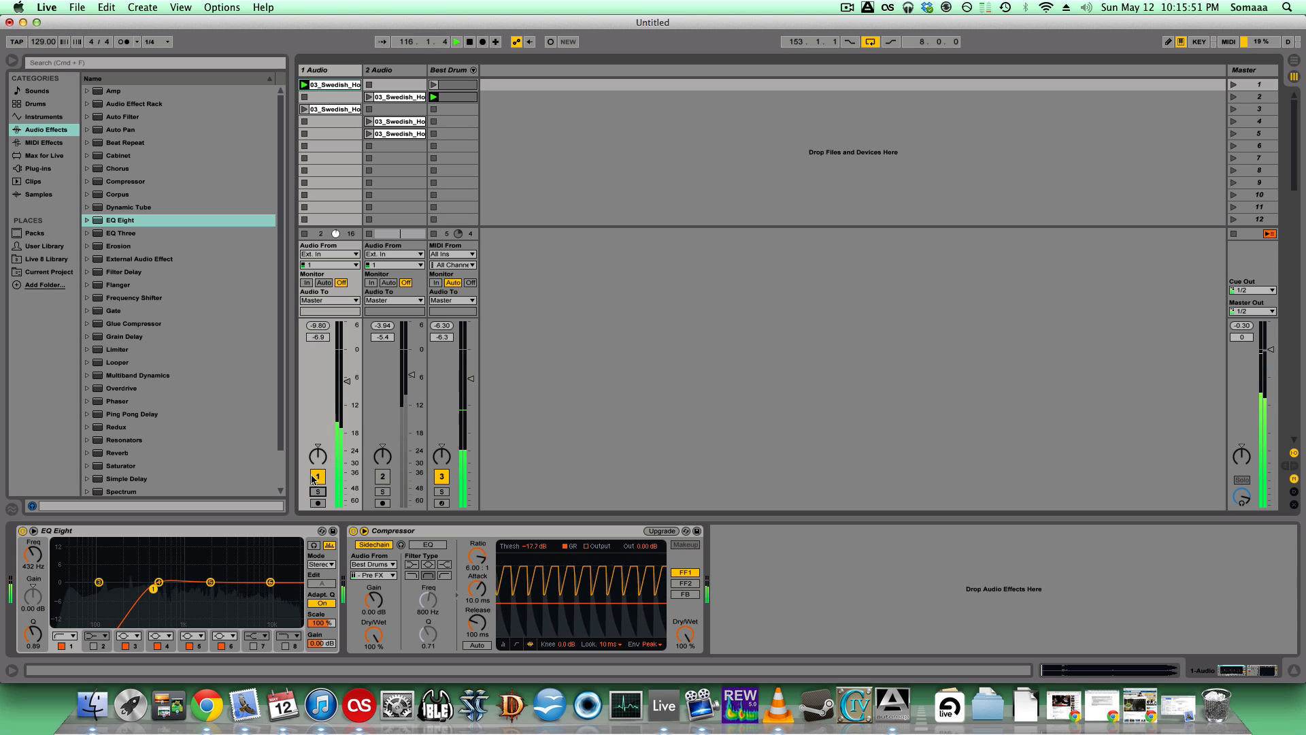
drag(355, 398, 354, 393)
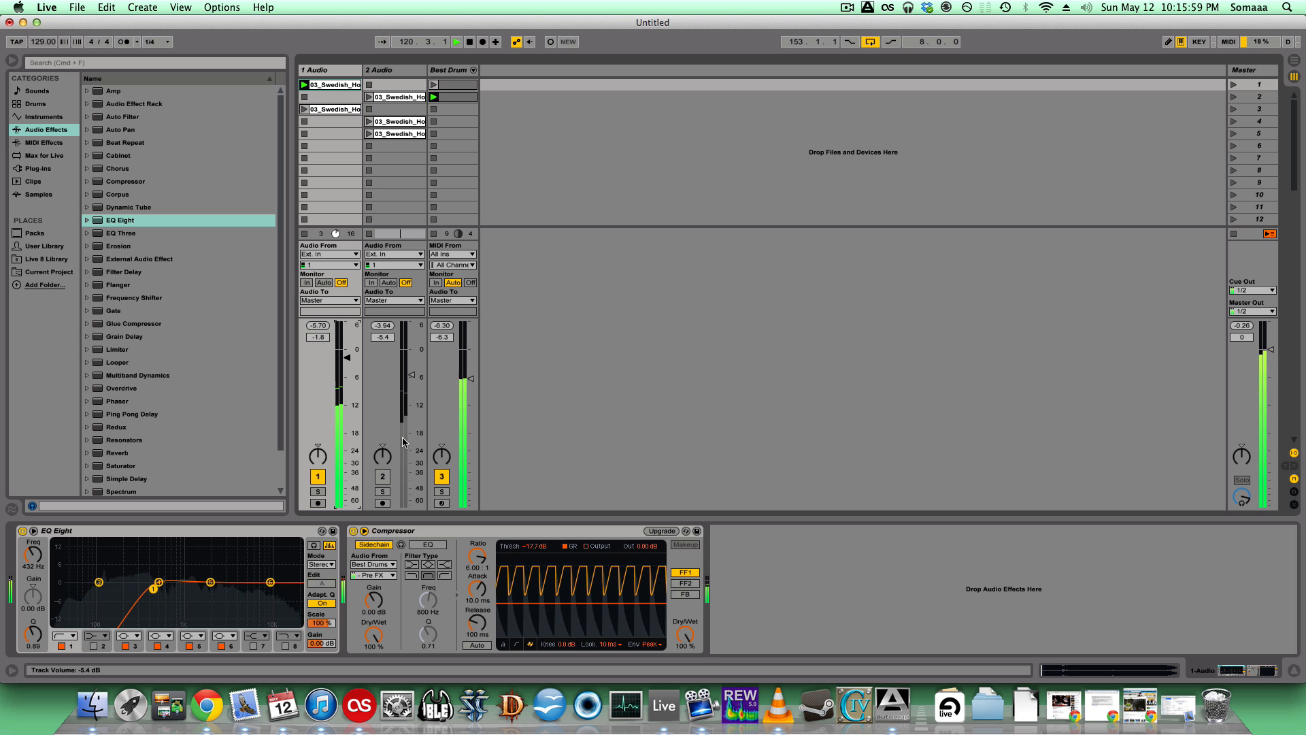
click(382, 476)
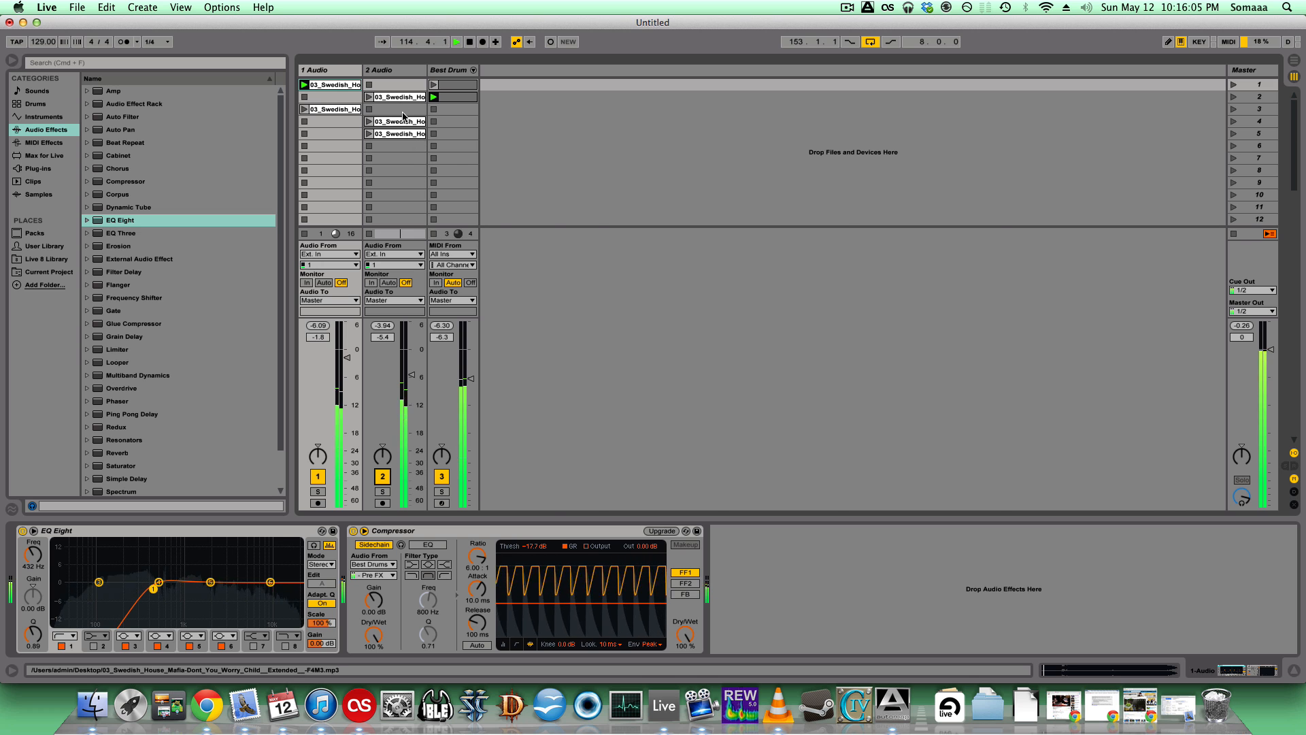
Move the 2 Audio clips from scenes 2, 4 and 5 down to scenes 5, 7 and 8
key(Tab)
key(Tab)
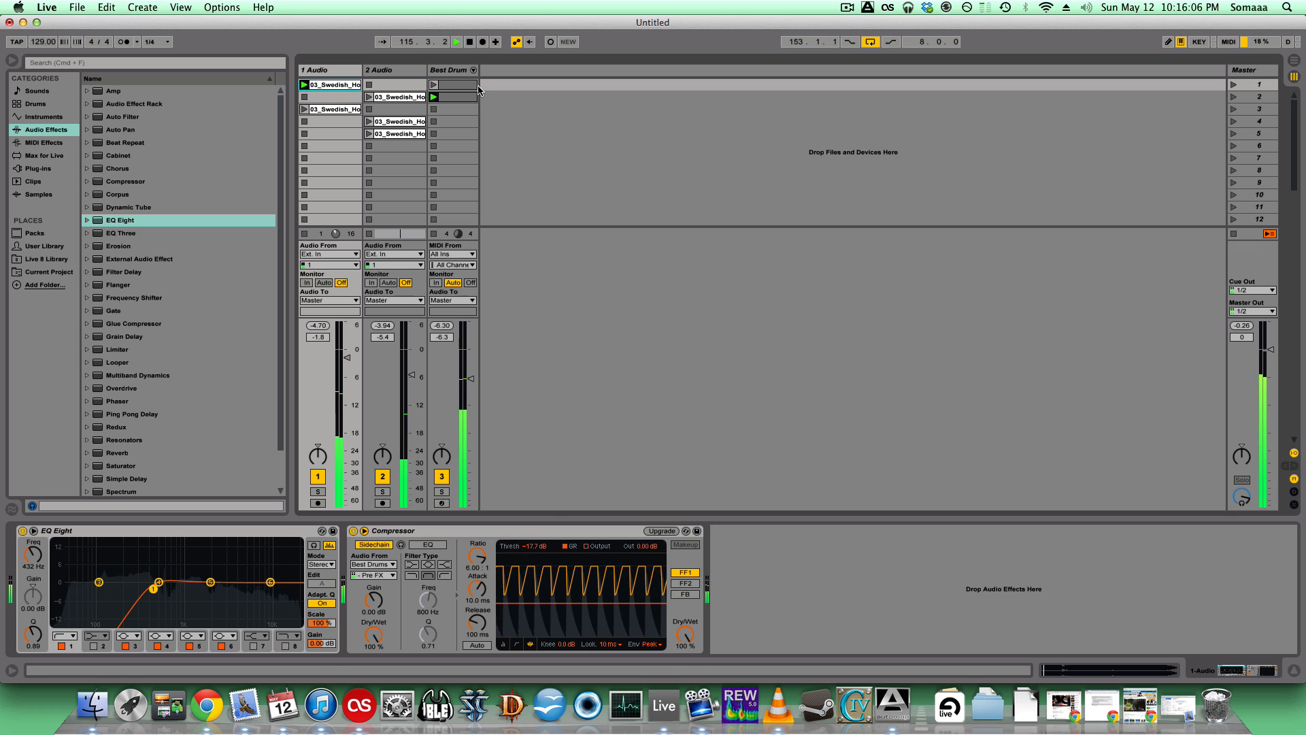
click(370, 98)
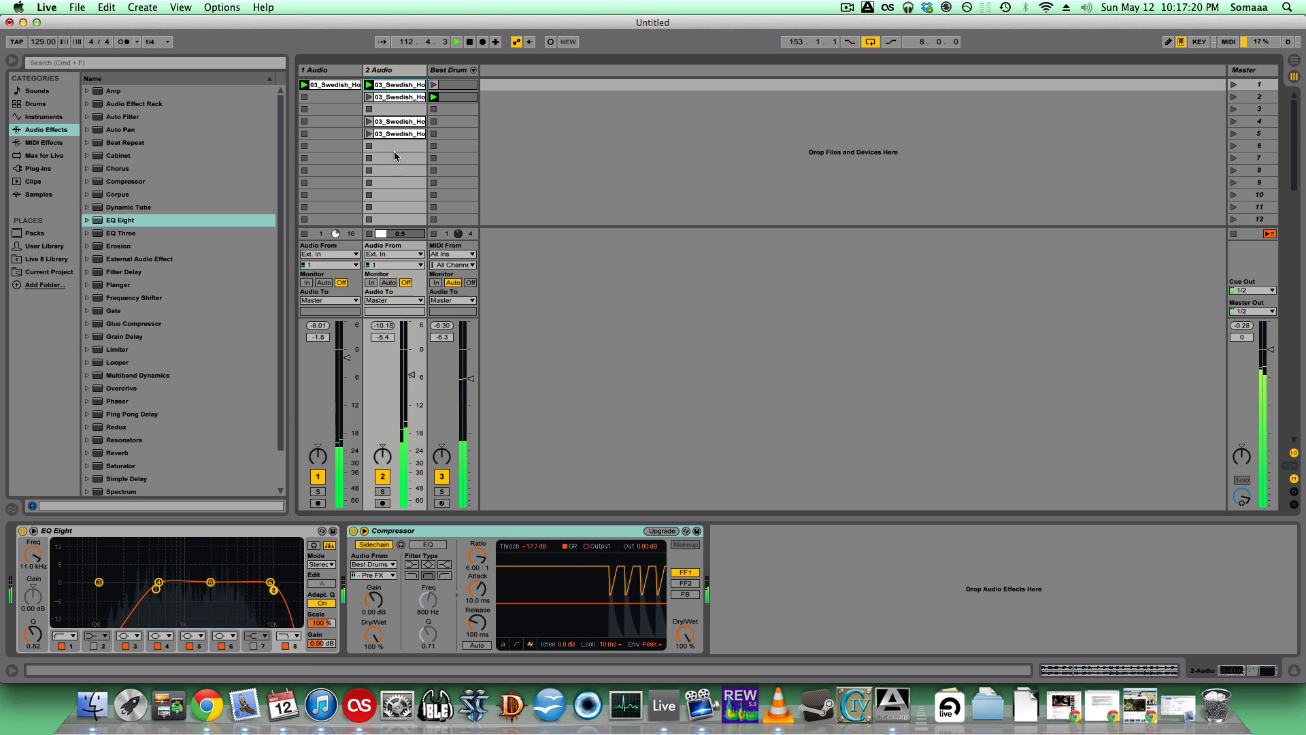
mouse_move(397, 157)
mouse_down()
mouse_move(389, 99)
mouse_move(393, 134)
mouse_up()
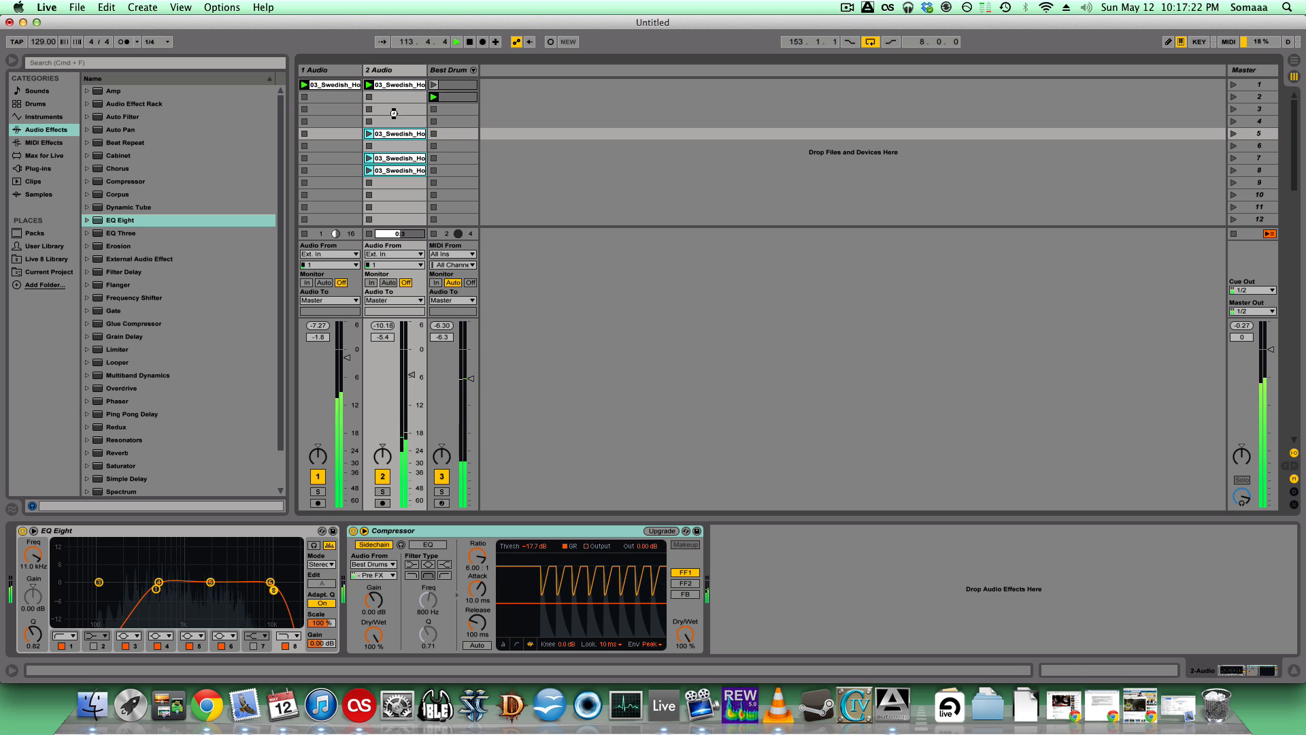
Turn on looping for the 2 Audio clip in scene 1 and play it together with the other tracks
click(394, 110)
click(393, 121)
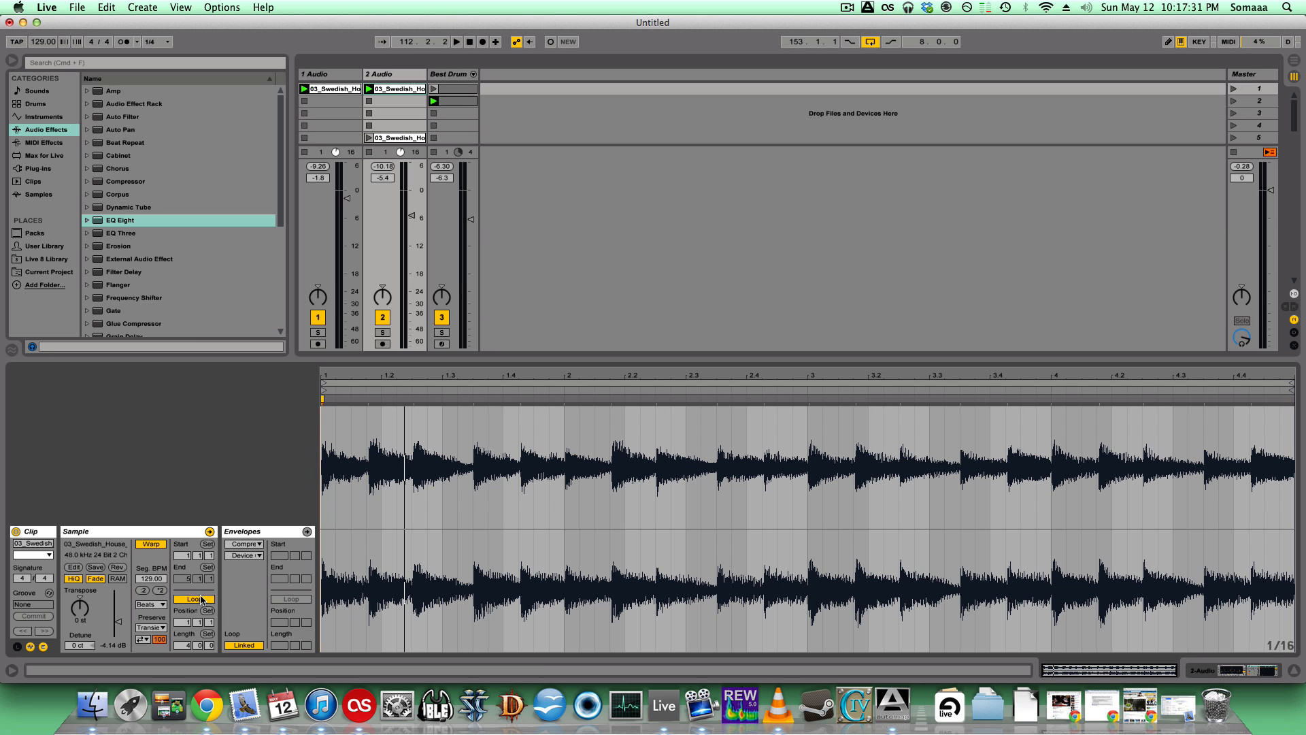
key(space)
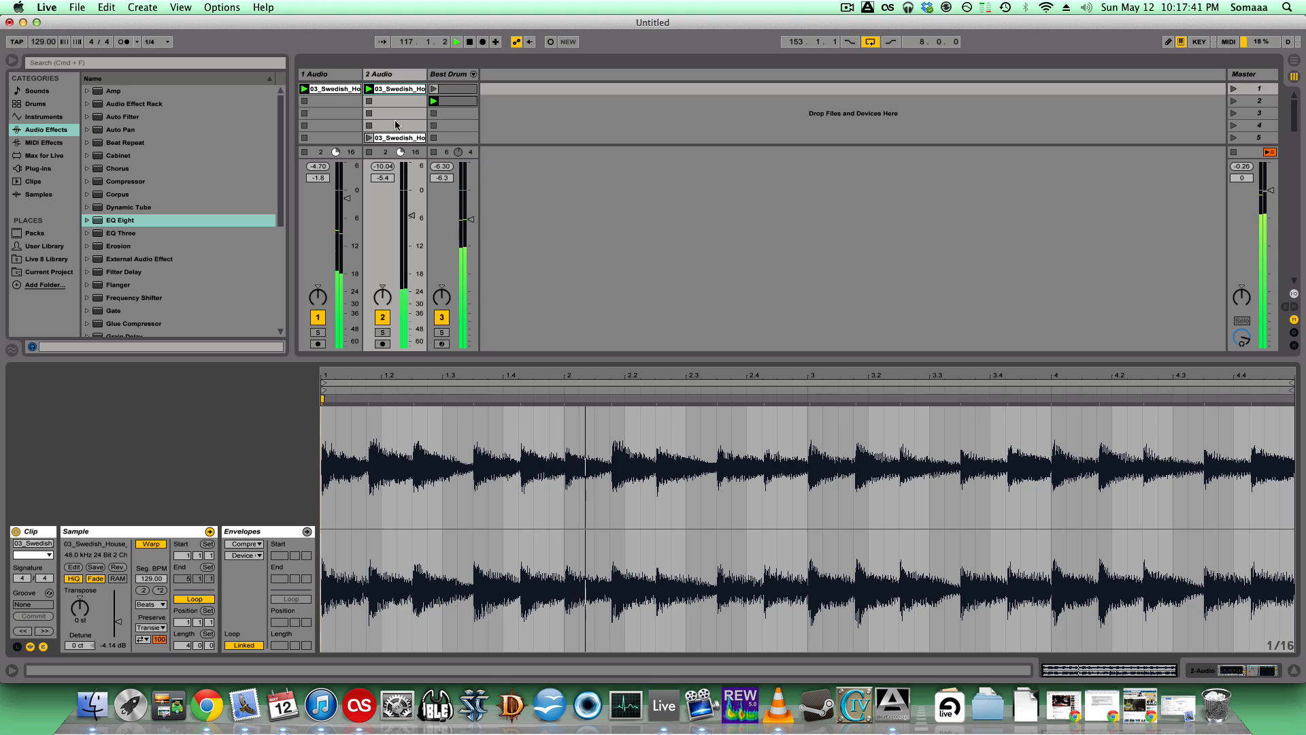
key(space)
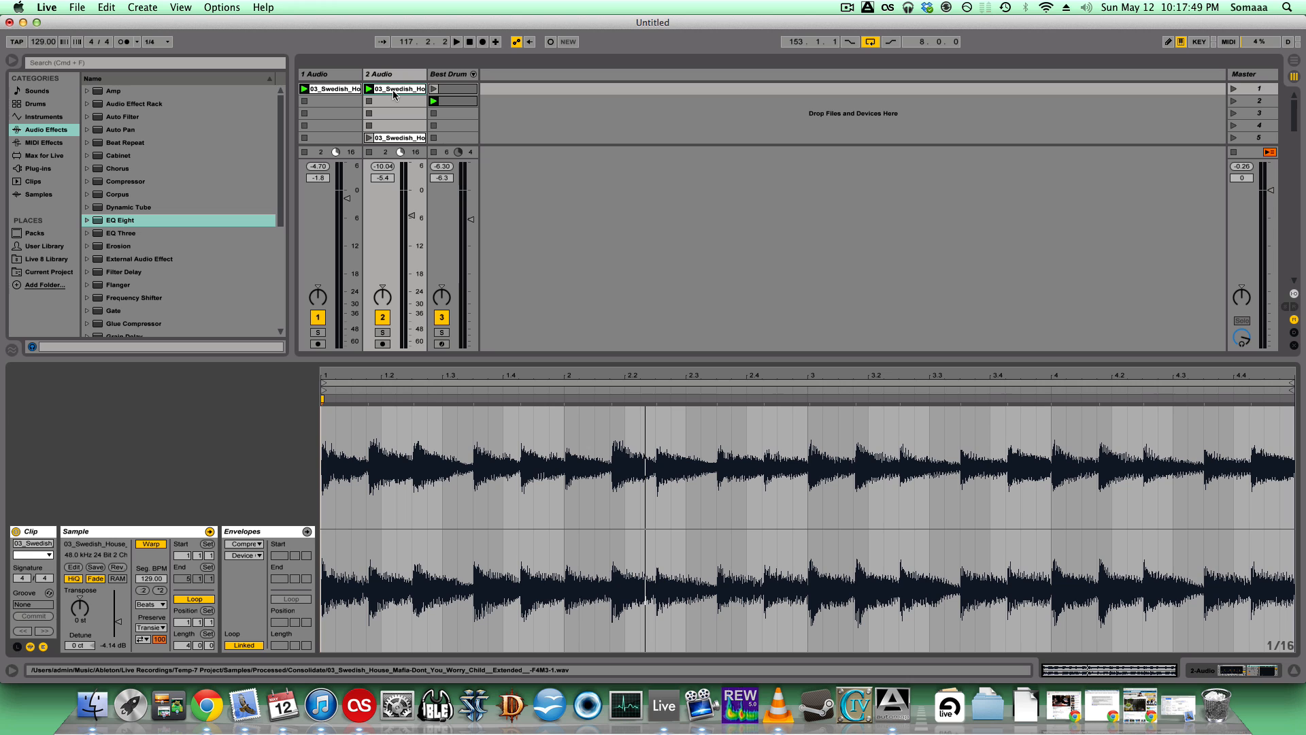
Convert the harmony of the 2 Audio scene 1 clip to a new MIDI track, solo that track and launch its clip
right_click(394, 95)
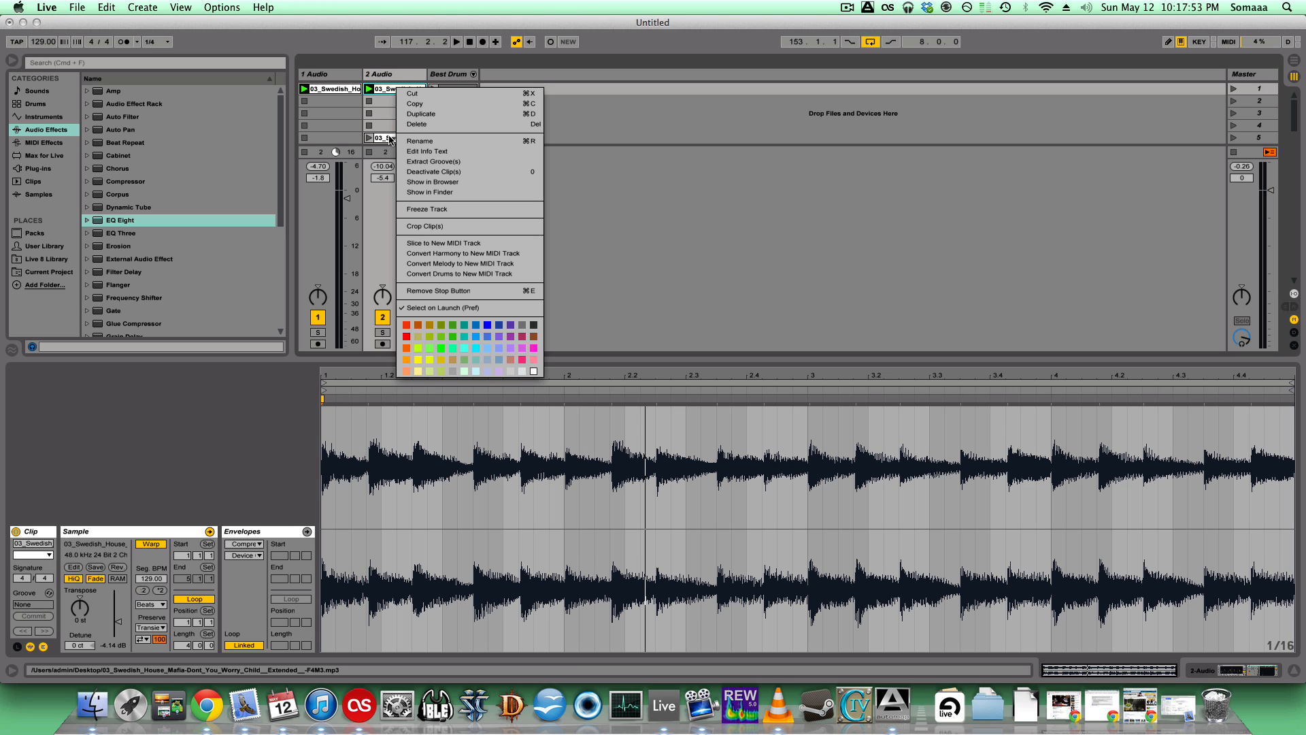
click(447, 262)
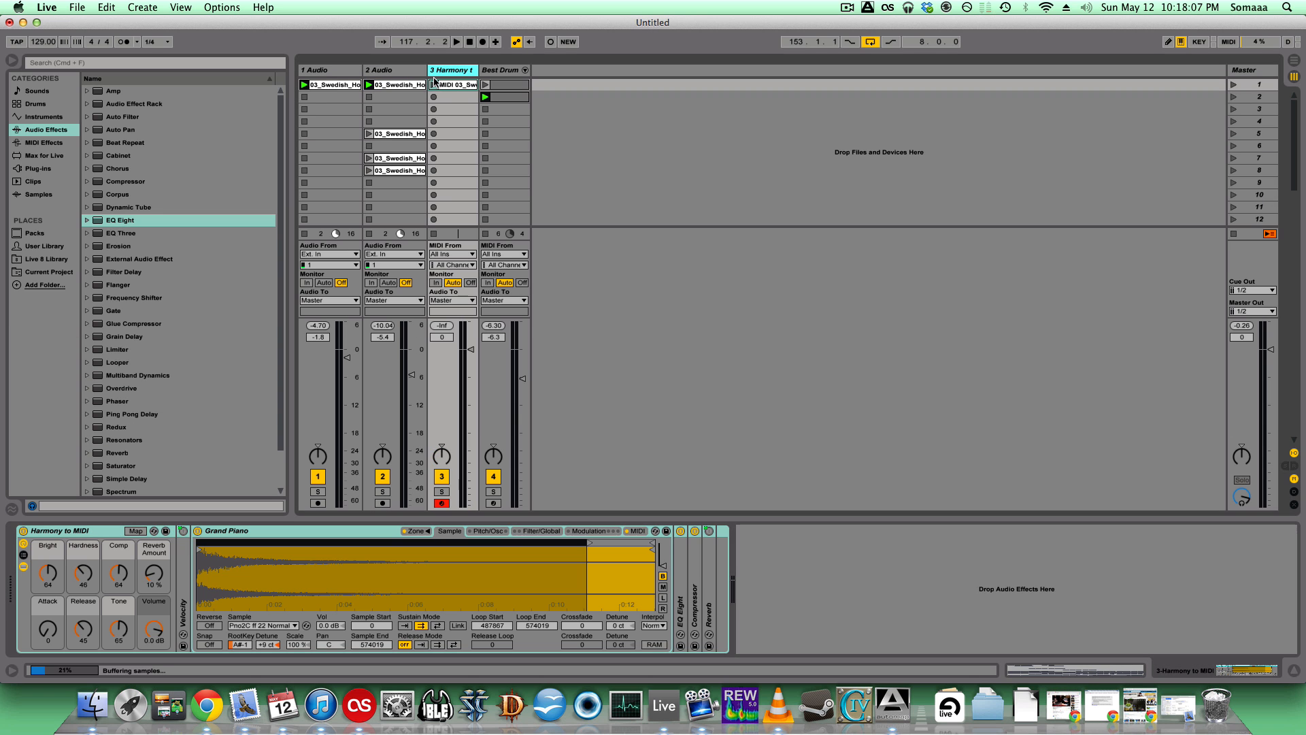
click(437, 490)
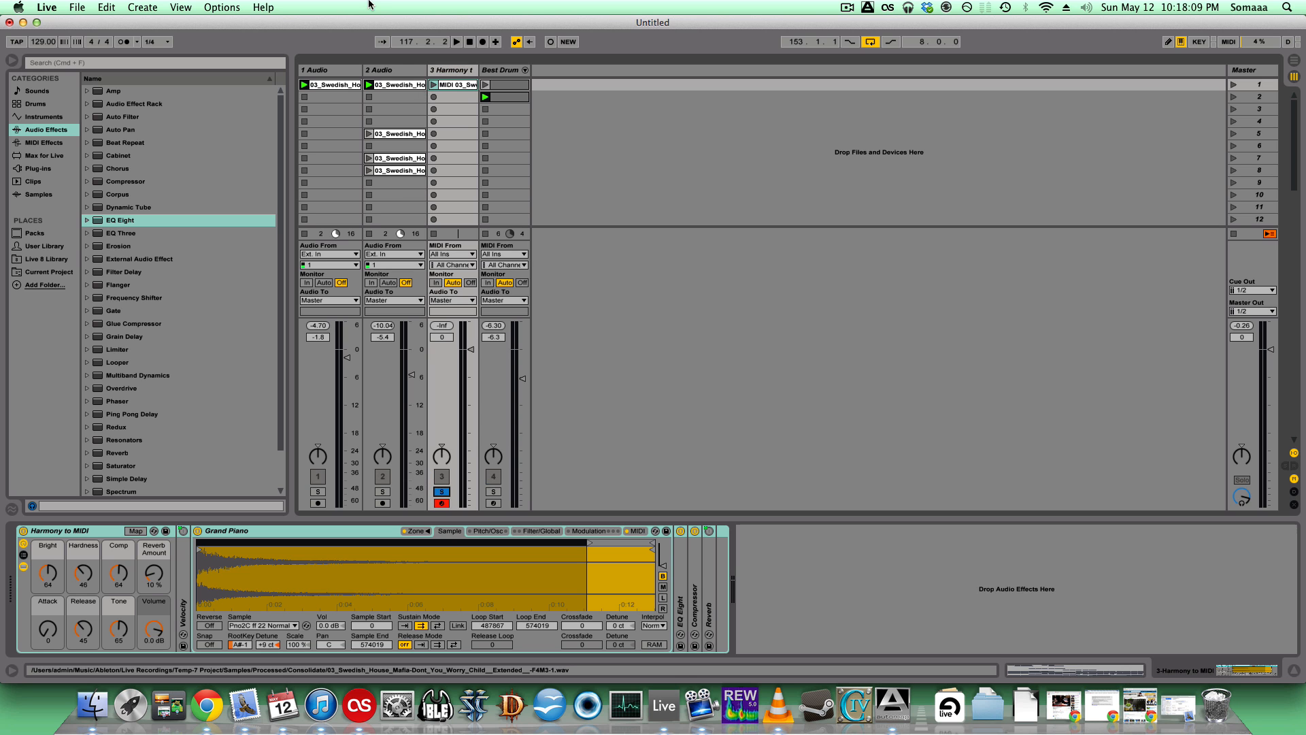
click(433, 84)
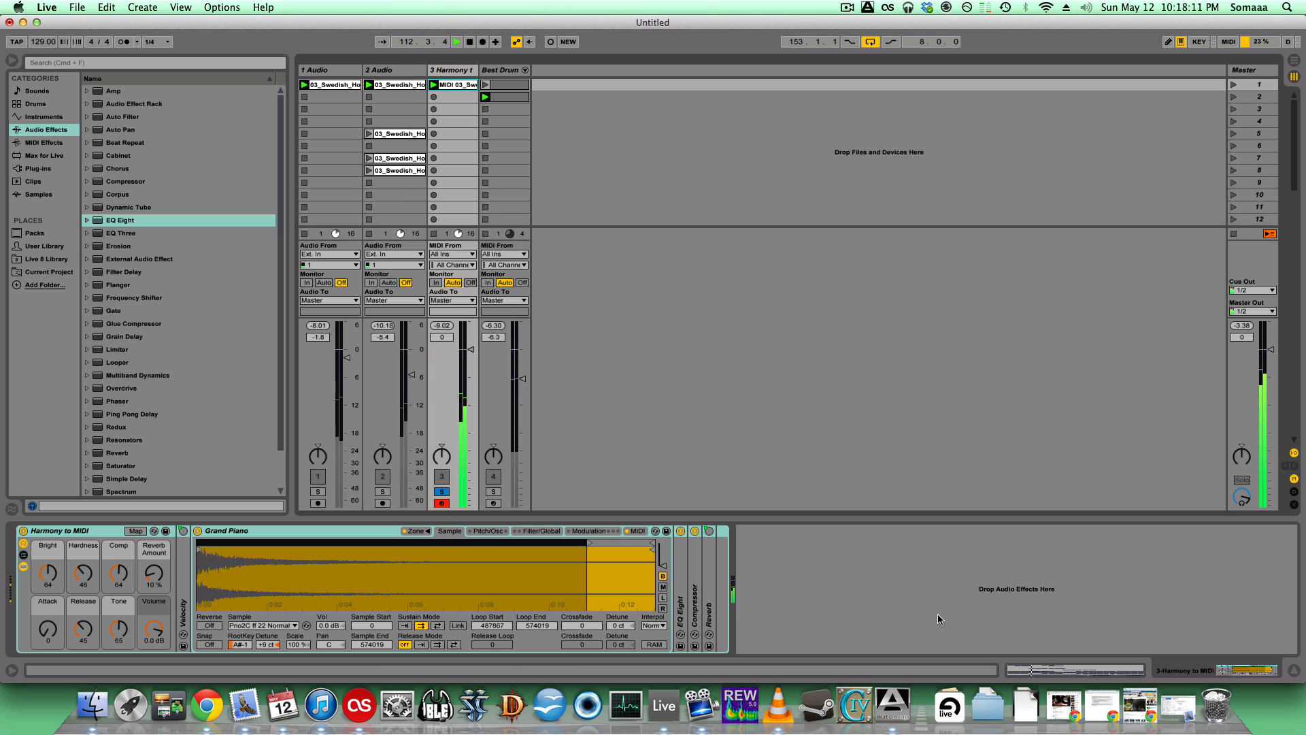
Fold the harmony MIDI clip to its used notes, delete all F#6, D#6, C#5 and F#4 notes, and stop playback
click(1065, 670)
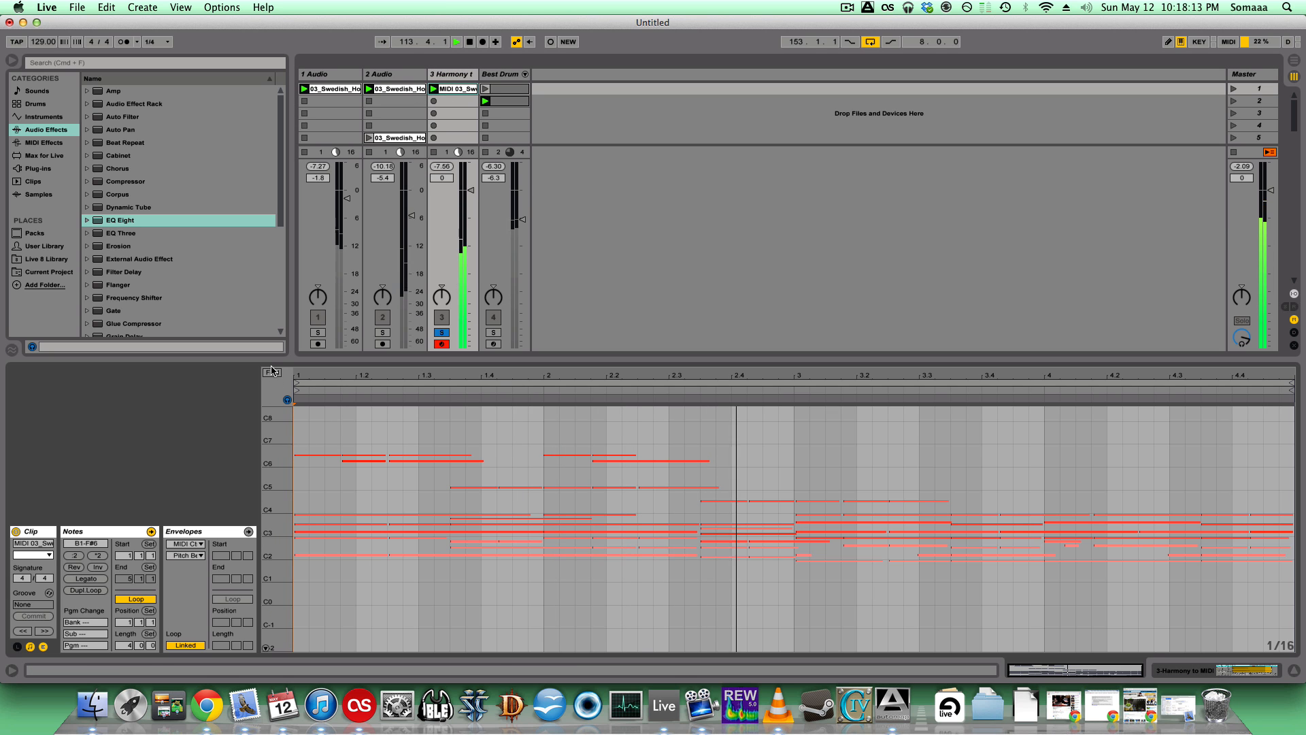
key(f)
click(286, 413)
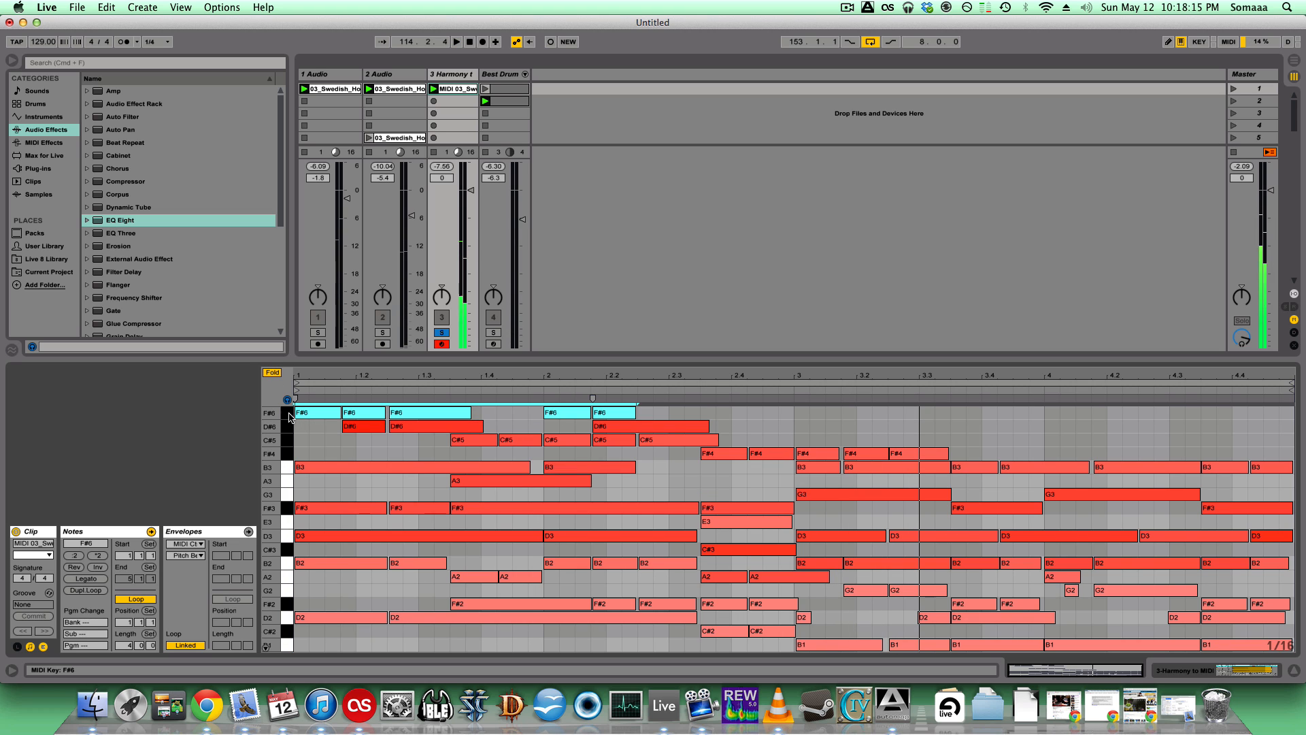
key(Delete)
click(287, 430)
key(Delete)
click(287, 440)
key(Delete)
click(288, 454)
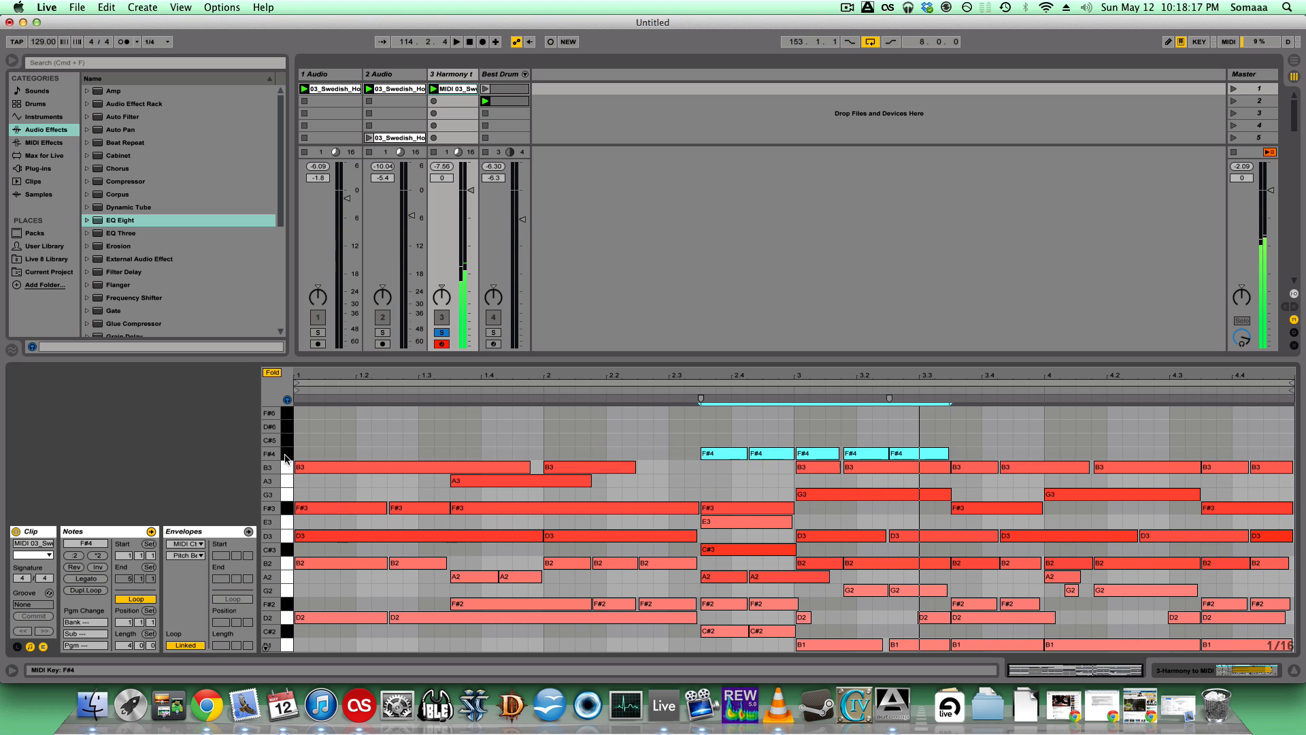
key(Delete)
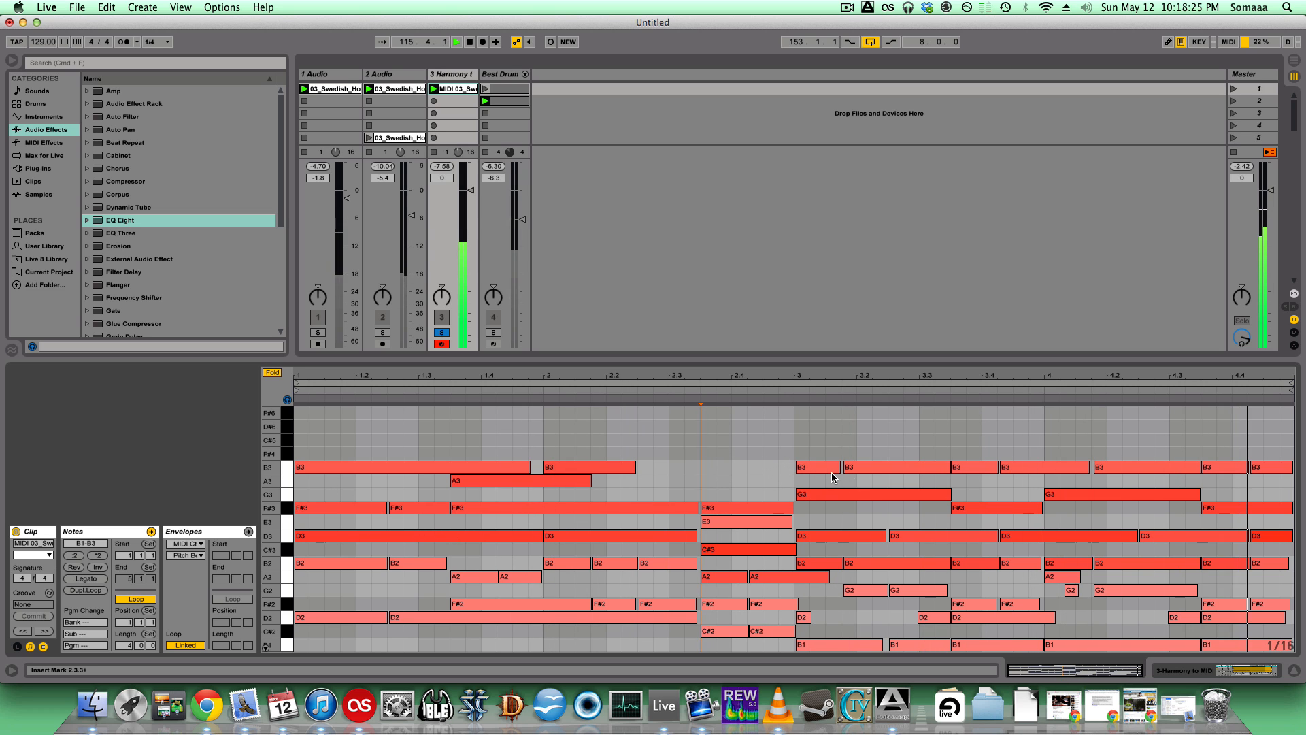
key(space)
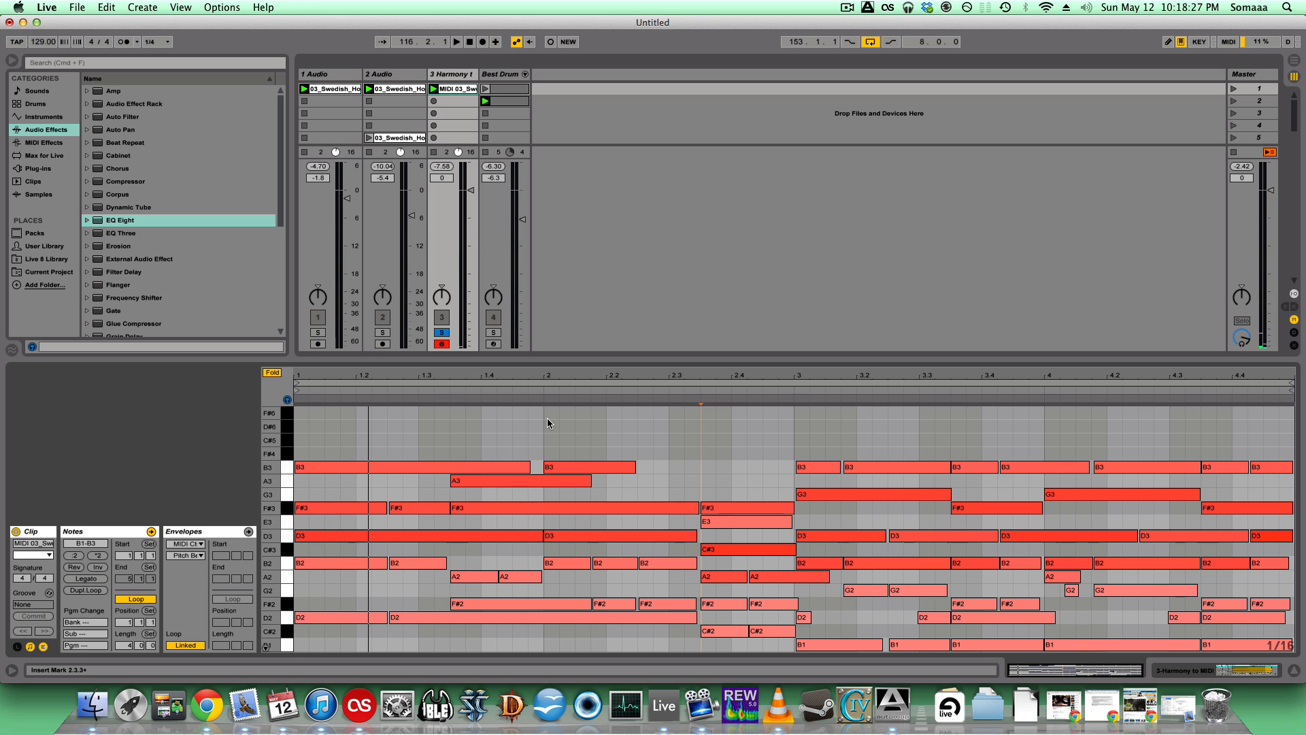